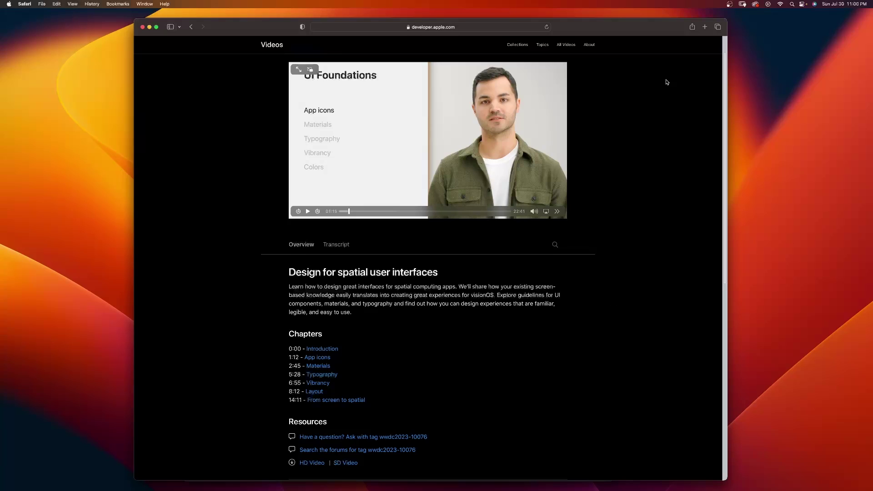
Step: Open photopea.com in a new browser tab and start a new project
left_click(705, 27)
type("photopea.com")
key("Return")
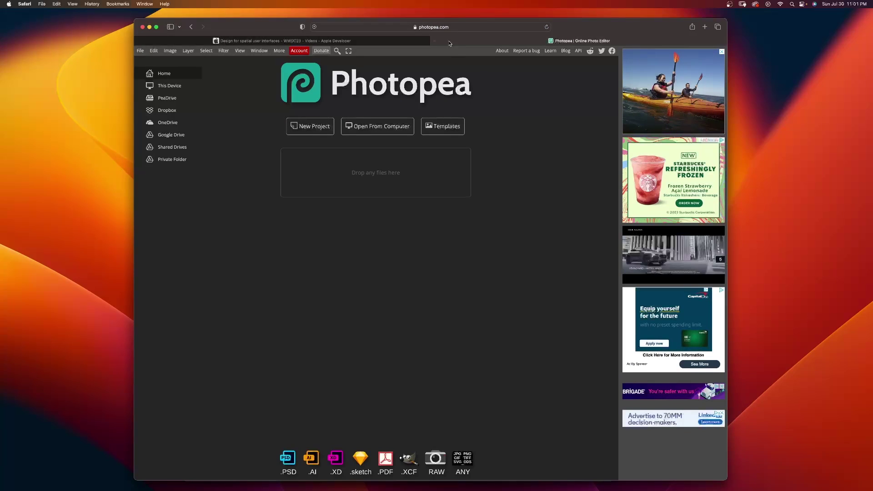
left_click(309, 129)
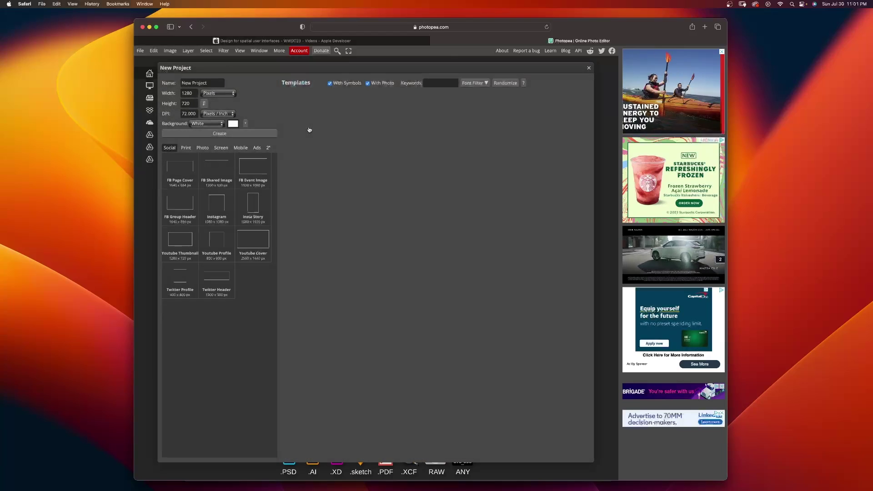
Step: Create a 1024 × 1024 pixel project named AppIcon VisionPro with a transparent background
double_click(193, 94)
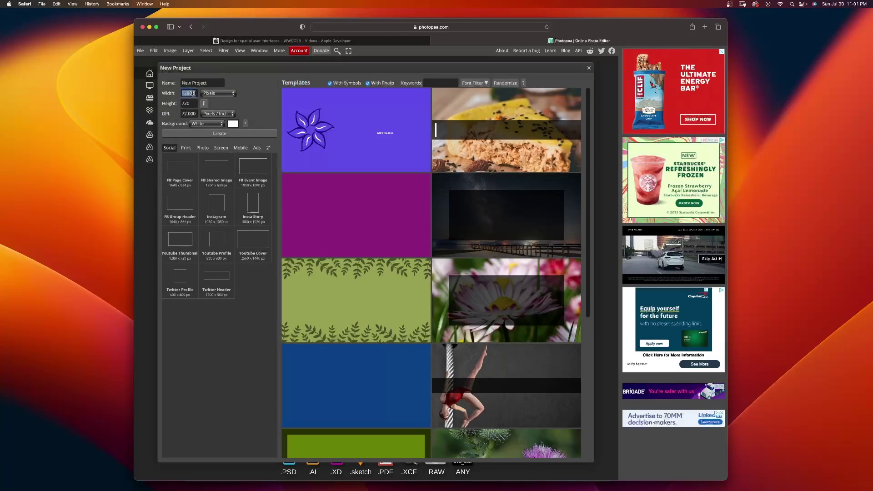
type("1024")
key("Tab")
type("1024")
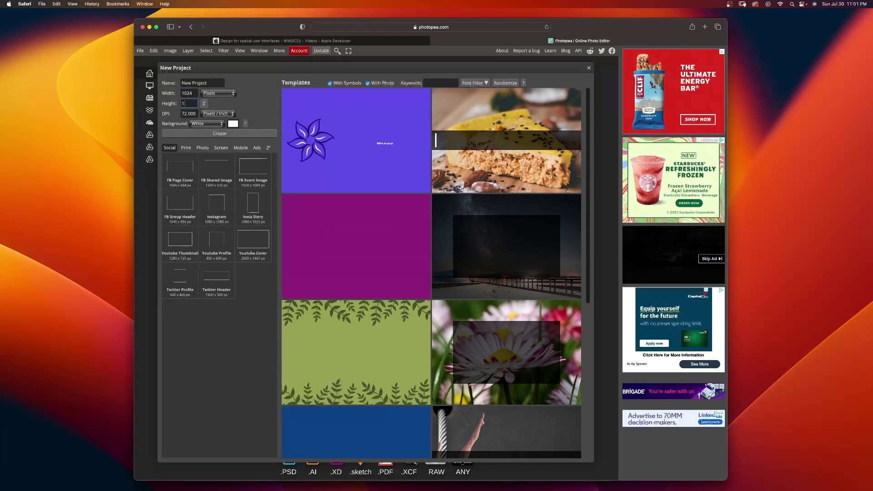
left_click(203, 82)
type("ppIcon")
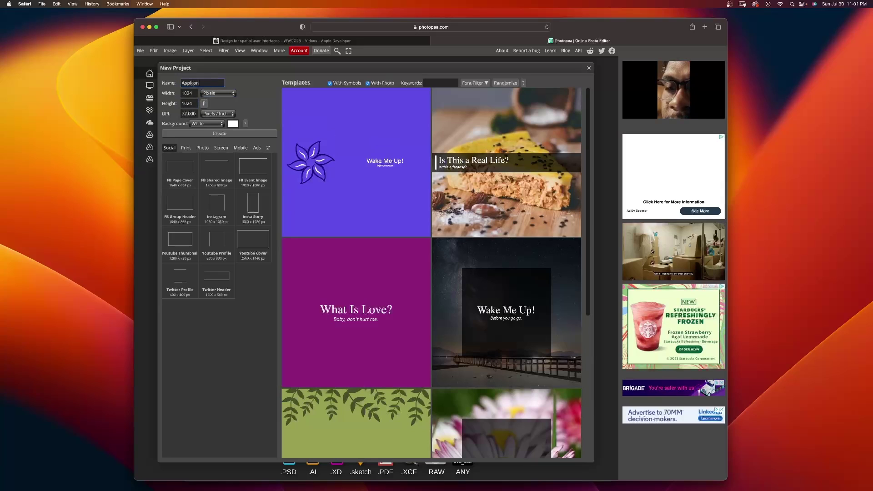
type(" VisionPro")
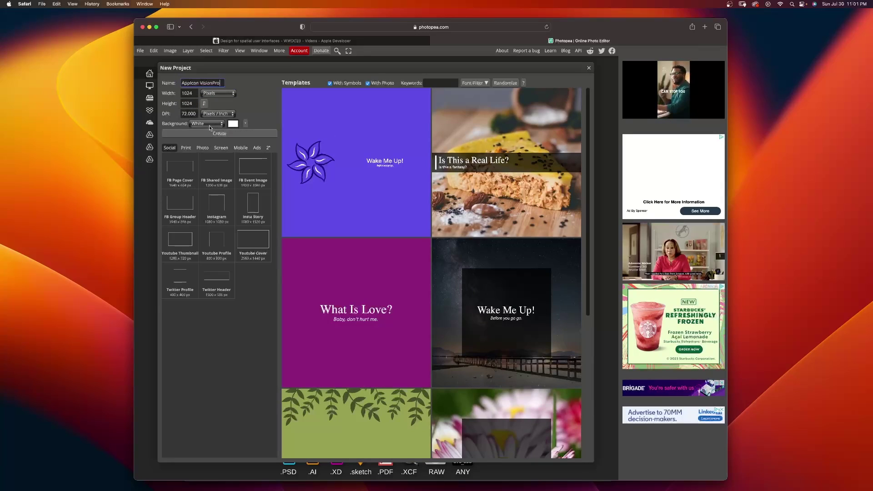
left_click(206, 123)
left_click(204, 138)
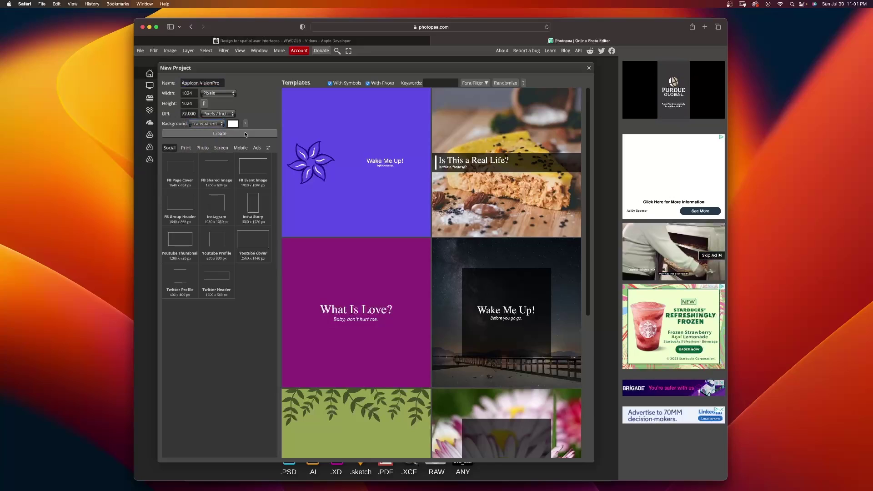
left_click(219, 134)
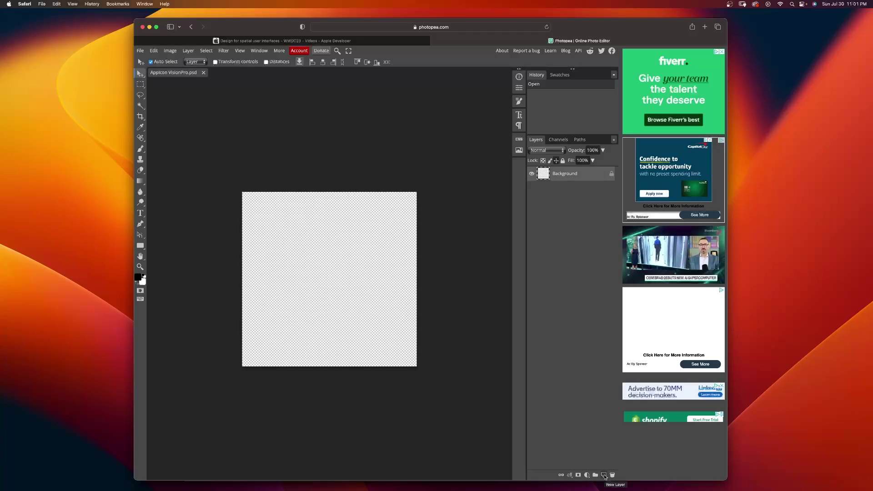
Step: Add a layer named Middle above the background and another layer named Front above it
left_click(604, 475)
type("Middle")
key("Return")
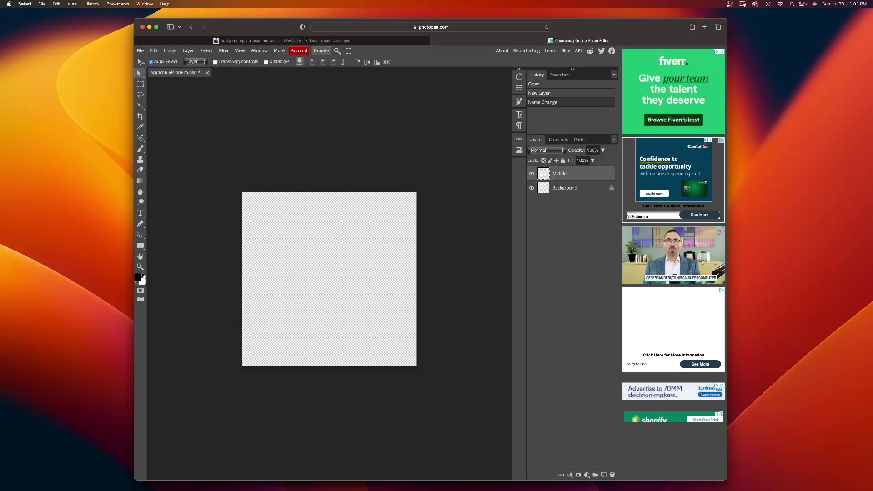
left_click(603, 475)
double_click(562, 174)
type("F")
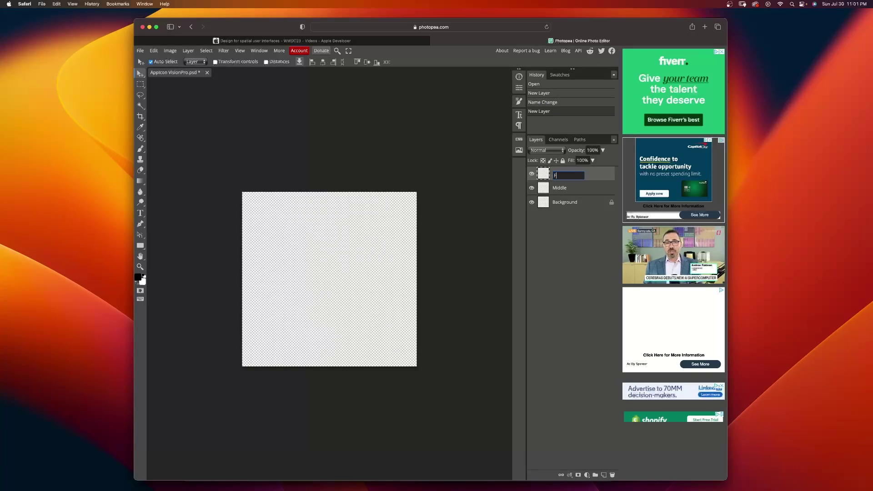
type("ront")
key("Return")
Step: Add a layer above Front and name it Boundary outline
left_click(603, 475)
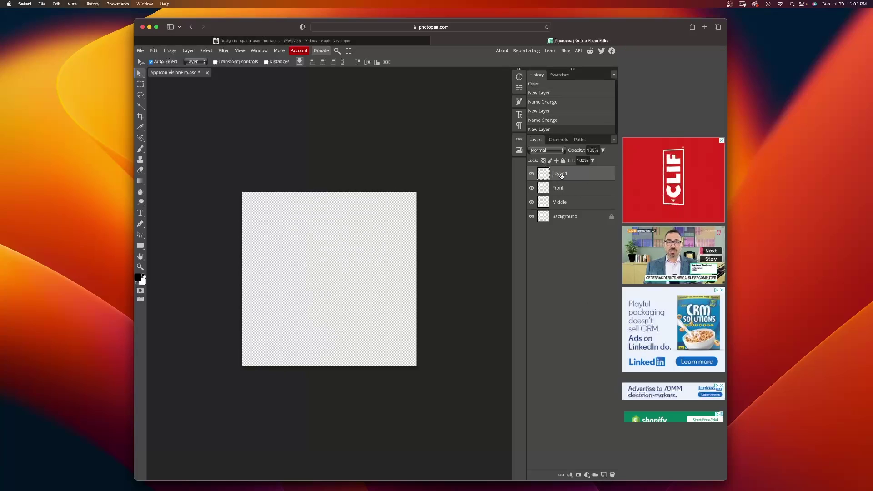
double_click(561, 174)
type("Cir")
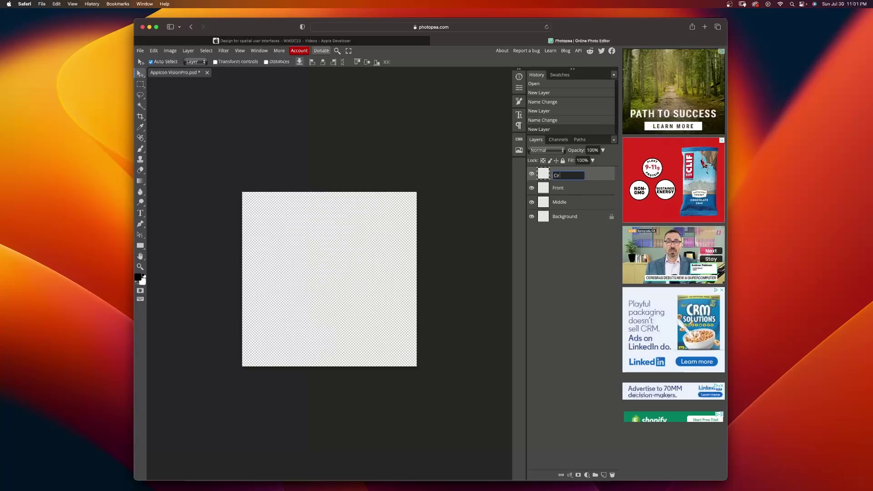
key("BackSpace")
key("BackSpace")
key("BackSpace")
type("Boundary outlin")
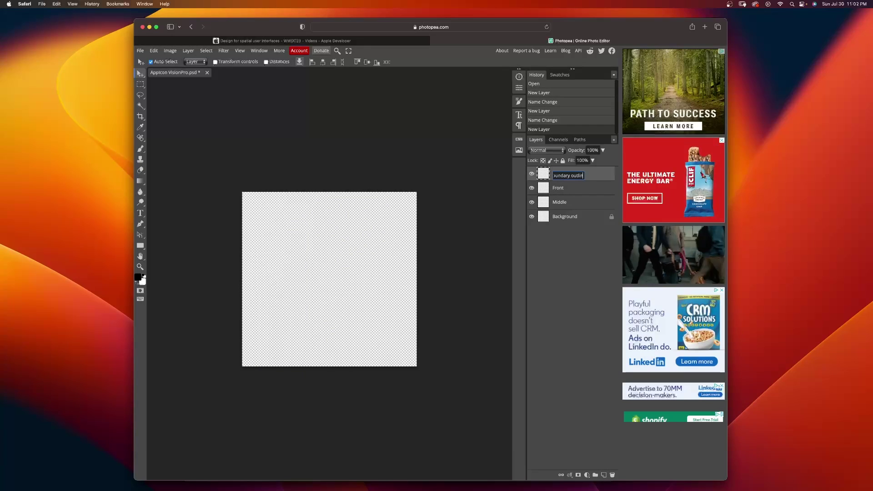
type("e")
key("Return")
Step: Add a layer named Guide above the Boundary outline layer
left_click(604, 475)
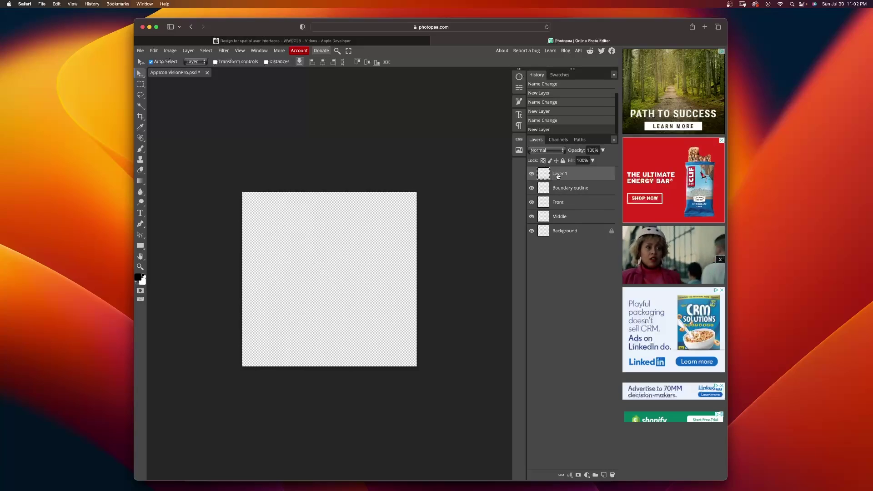
double_click(558, 174)
type("Guide")
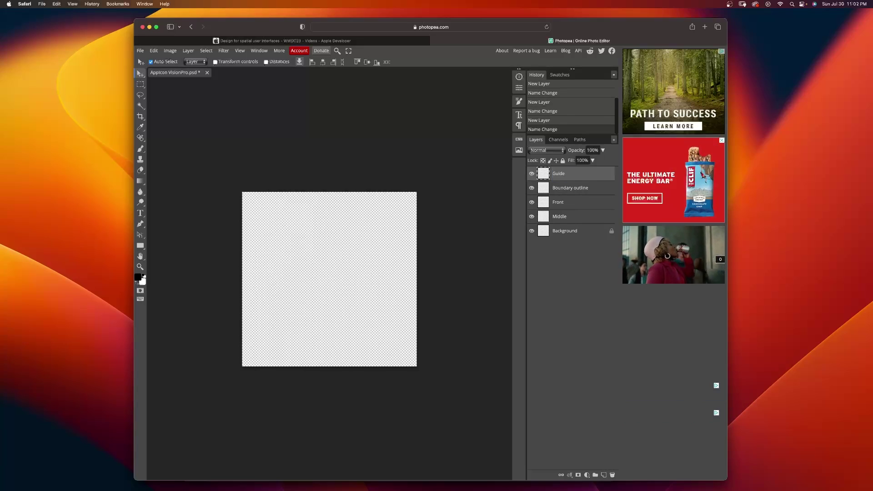
key("Return")
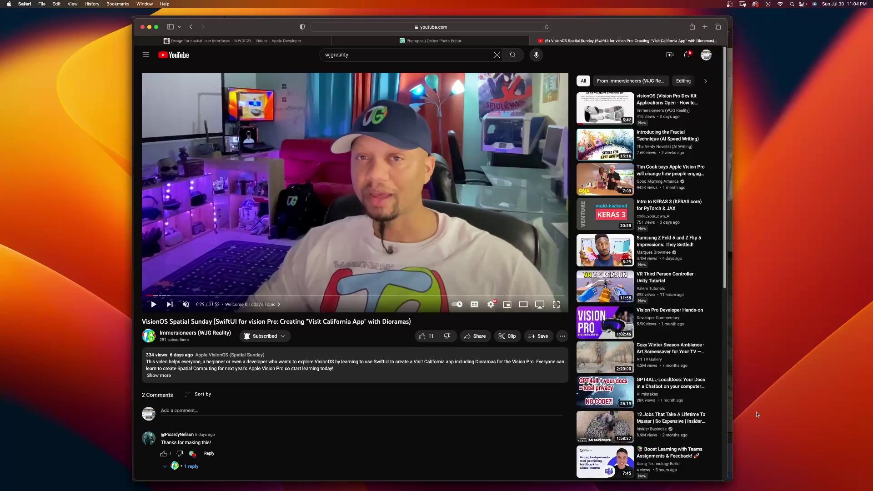
Step: Switch to the visionOS Simulator and look at the home view's app icons from different angles
key("super+Tab")
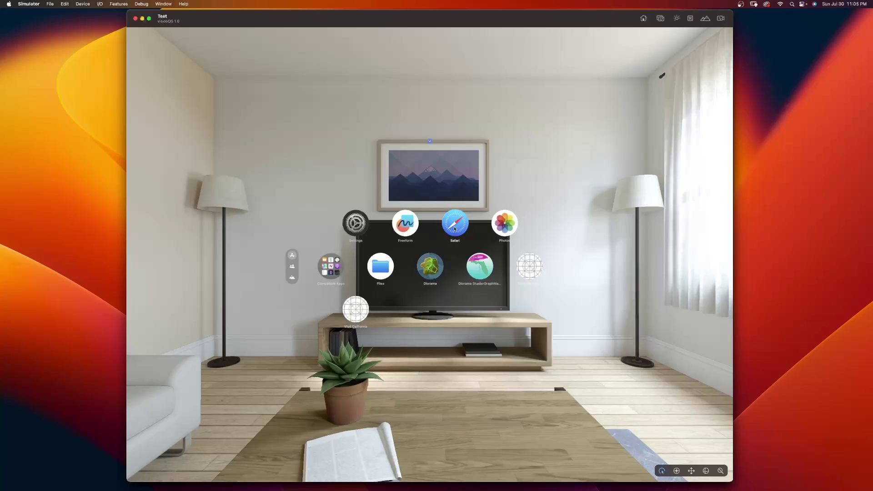
scroll(456, 226, "left", 10)
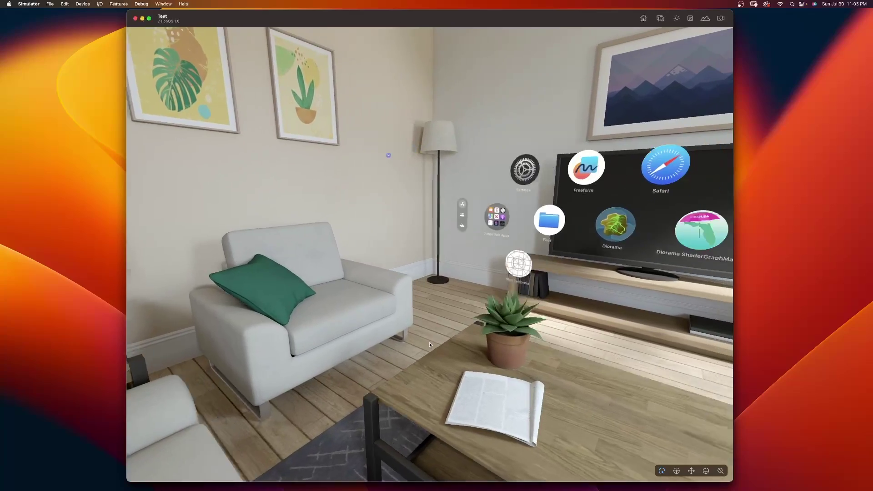
scroll(408, 347, "left", 10)
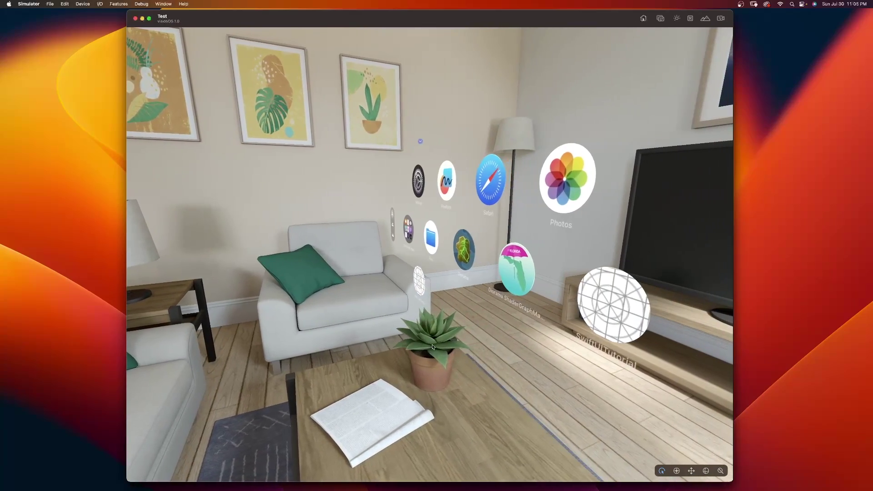
scroll(408, 347, "right", 15)
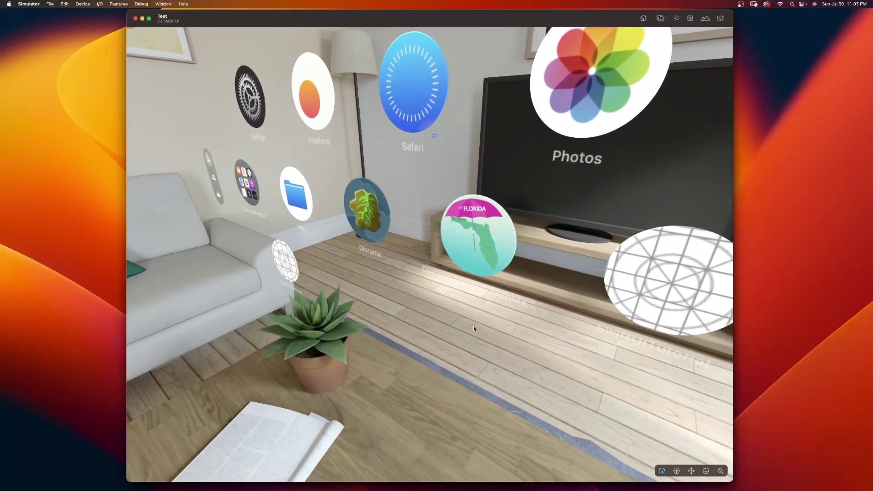
scroll(420, 378, "up", 15)
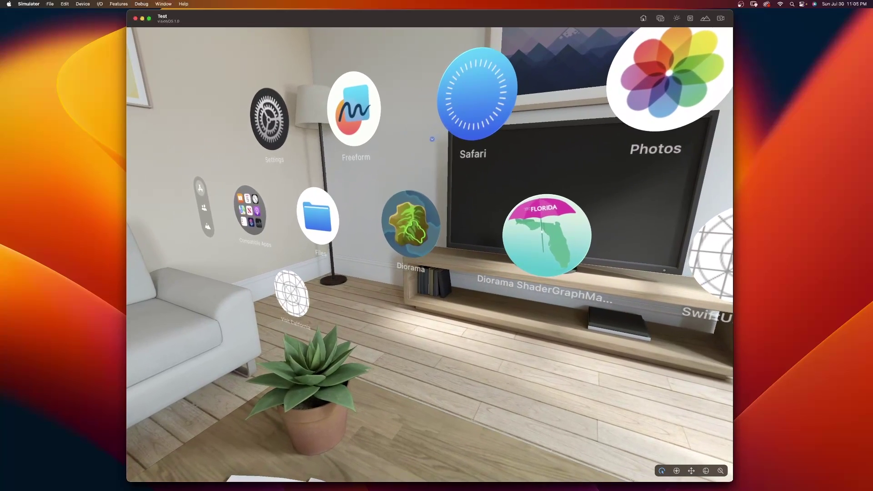
scroll(411, 373, "right", 10)
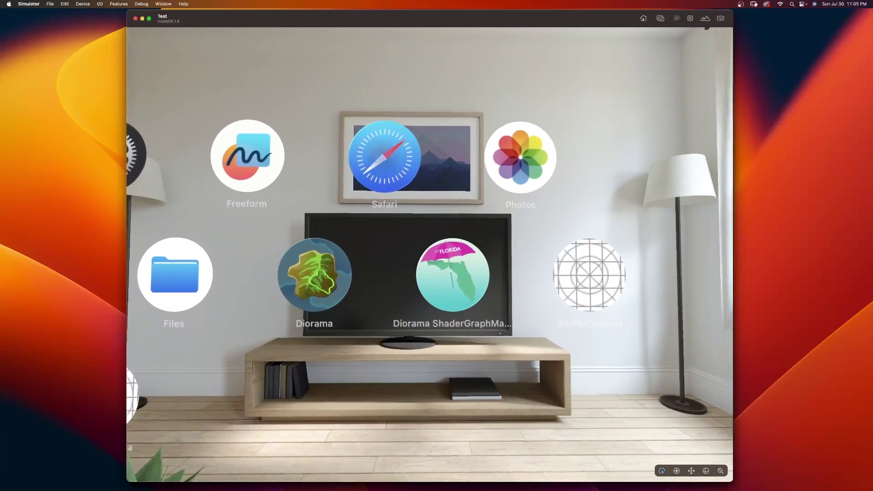
scroll(440, 144, "down", 10)
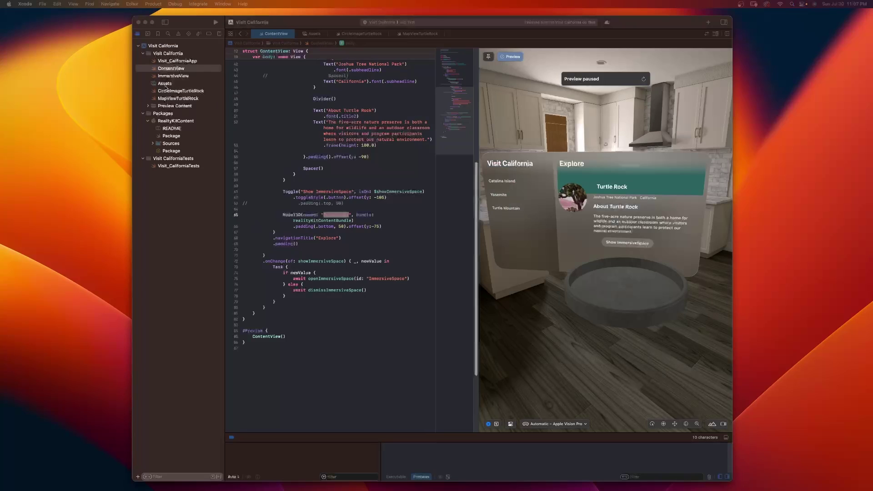
Step: Show the AppIcon layers in the Visit California project's Assets in Xcode, and return to the browser
left_click(163, 84)
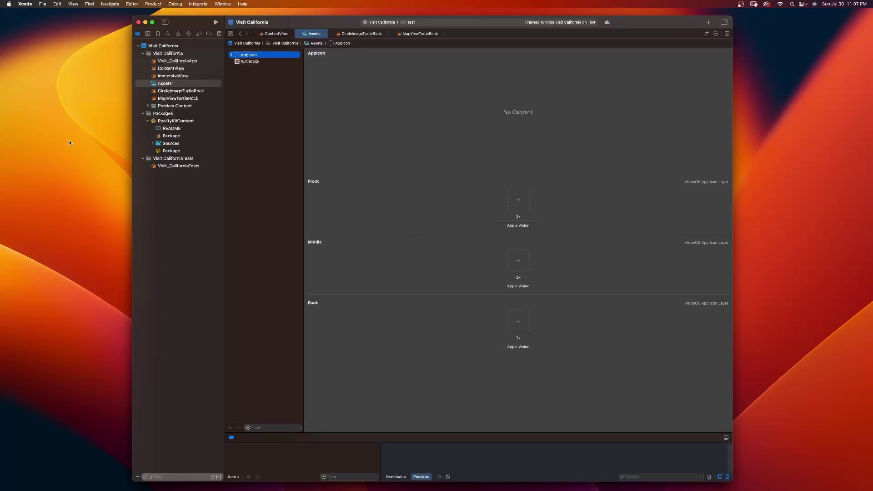
key("super+Tab")
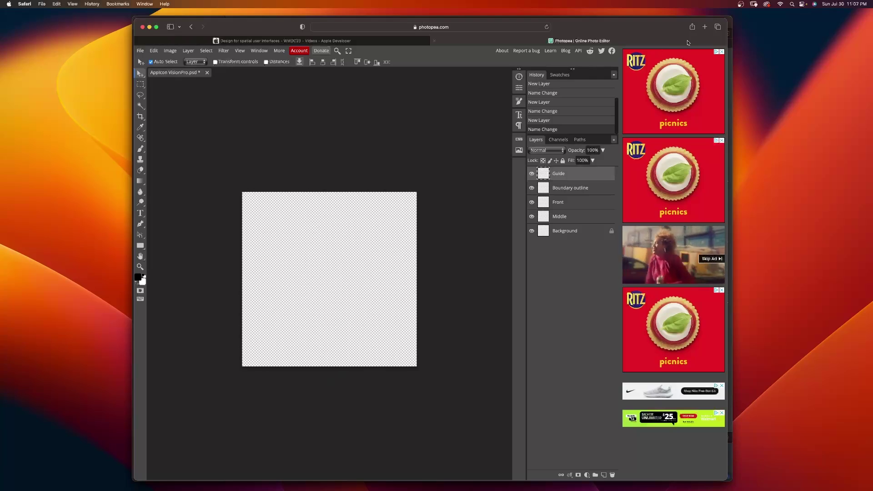
Step: Open images.google.com in a new tab and search for "visit california"
left_click(704, 28)
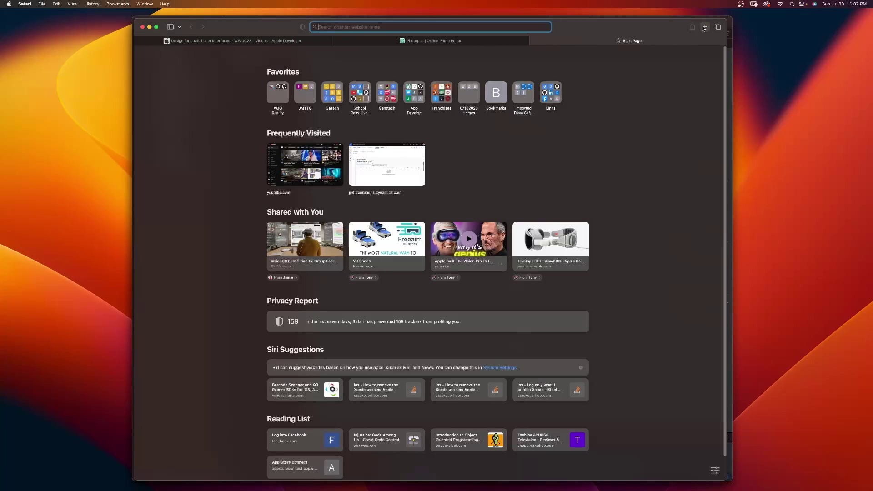
type("images.google.com")
key("Return")
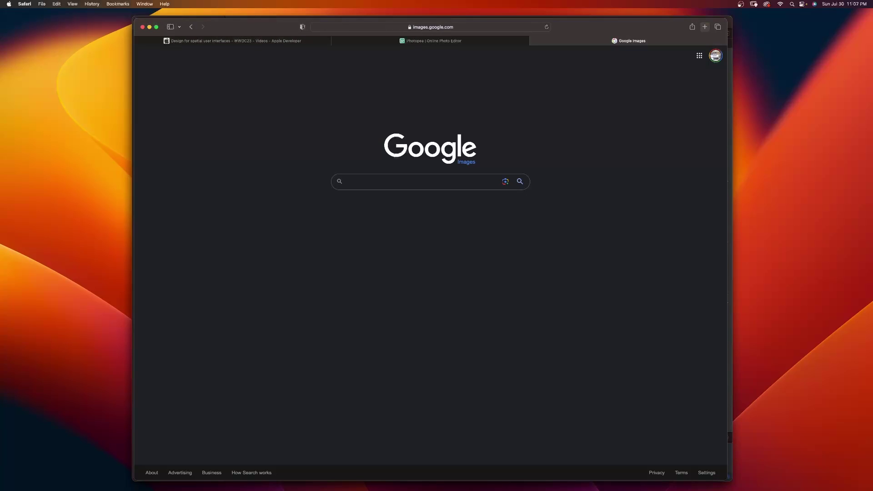
type("visit cal")
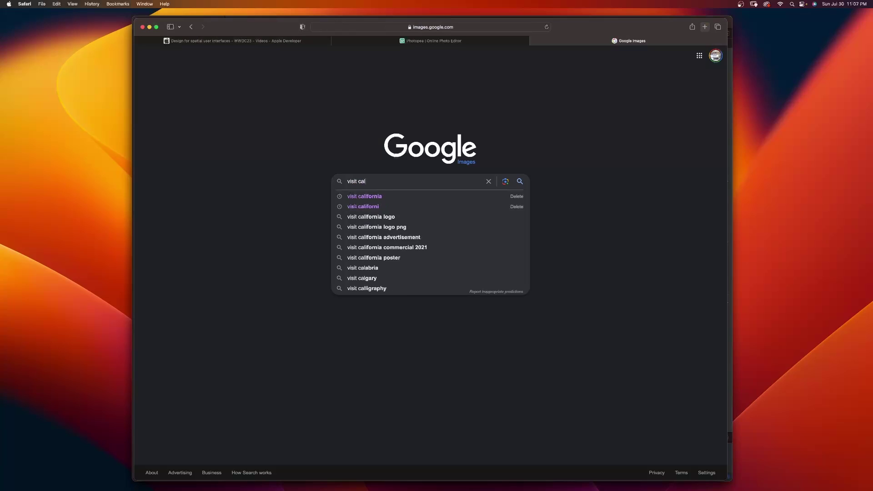
key("Down")
key("Return")
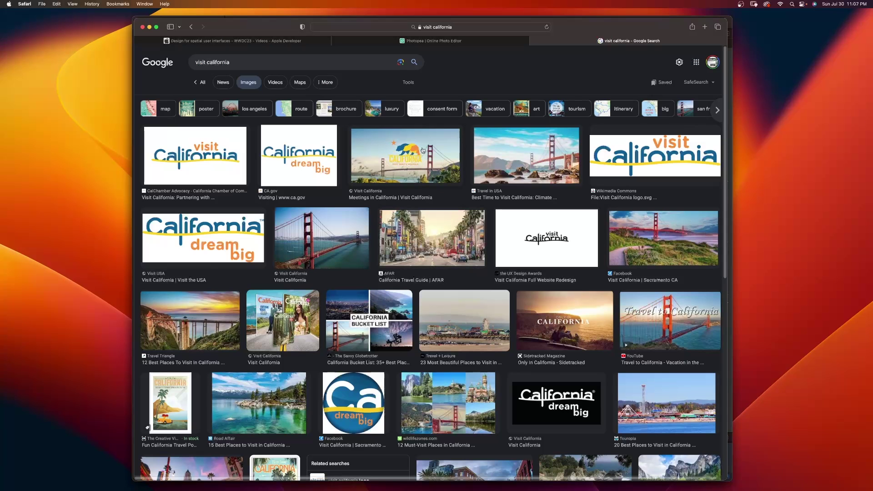
Step: Open the Golden Gate Bridge picture with the California bear logo in its own tab, and open its source web page
left_click(400, 153)
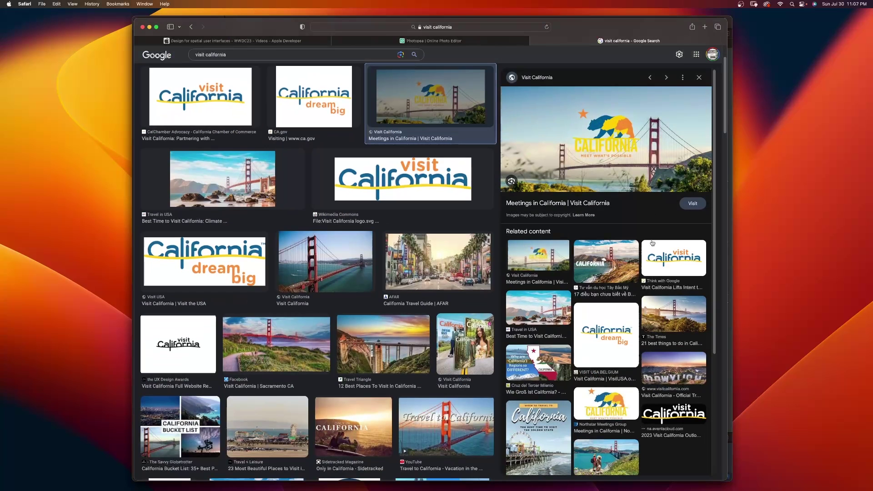
right_click(569, 149)
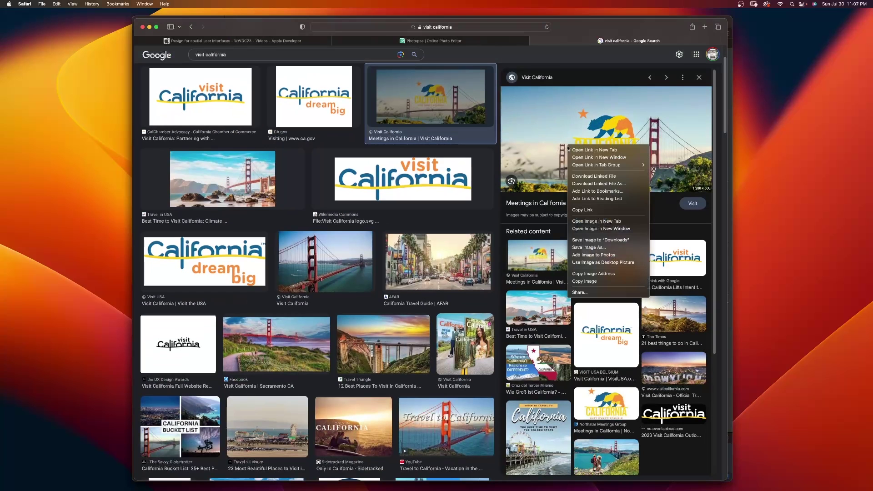
left_click(601, 221)
left_click(584, 141)
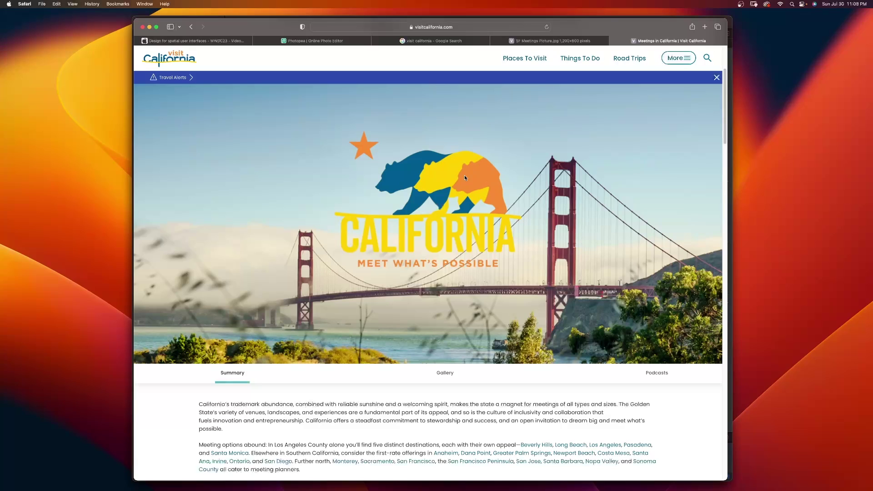
Step: Copy the California bear logo picture from the web page and paste it into the Guide layer of the Photopea project
right_click(413, 185)
left_click(440, 246)
left_click(313, 42)
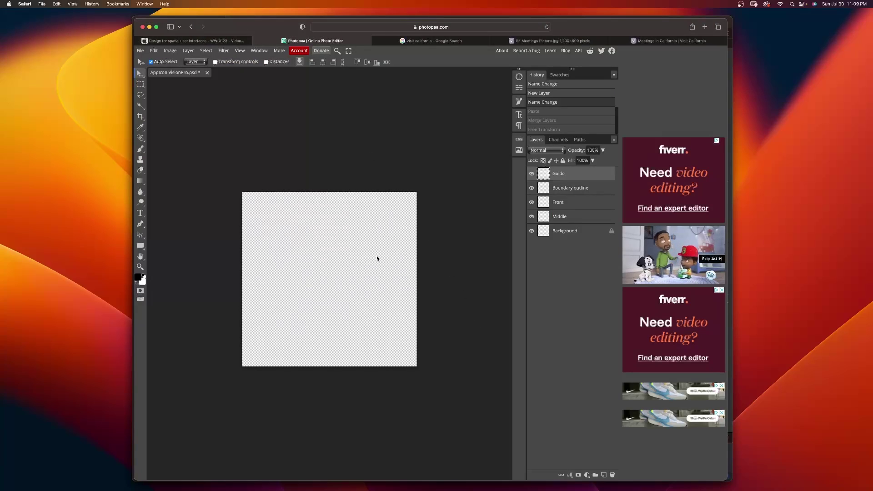
key("super+v")
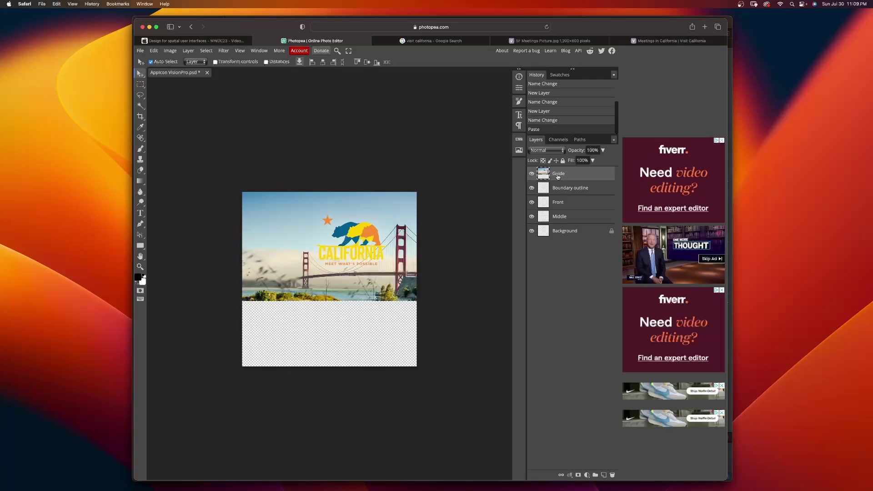
Step: Reorder the layers so that Boundary outline sits above Guide
mouse_move(568, 193)
left_mouse_down()
mouse_move(559, 184)
mouse_move(553, 200)
left_mouse_up()
left_click(215, 197)
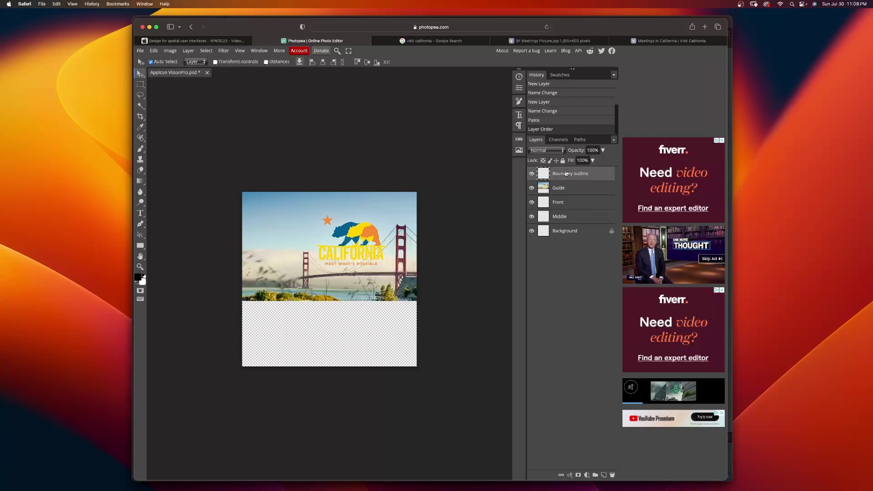
Step: Make a circular selection spanning the full canvas on the Boundary outline layer using the Ellipse Select tool
left_click(141, 84)
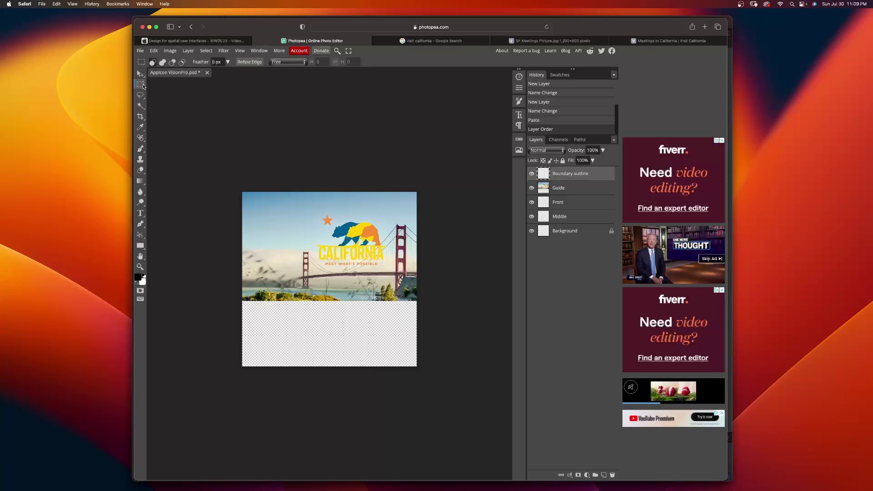
left_click(165, 95)
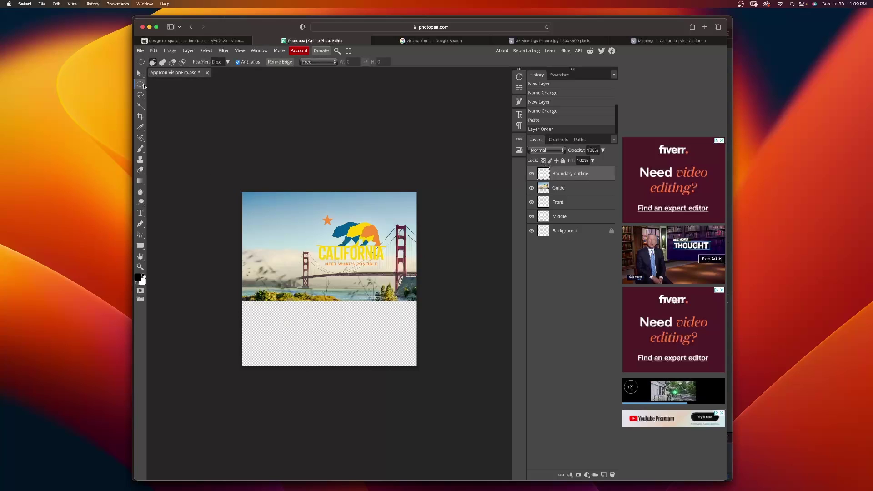
left_click(143, 87)
left_click(171, 96)
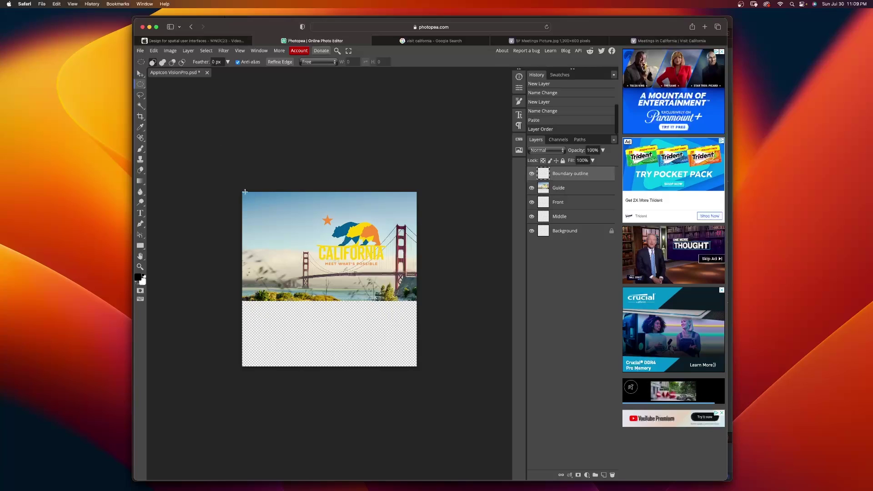
left_click_drag(244, 191, 415, 367)
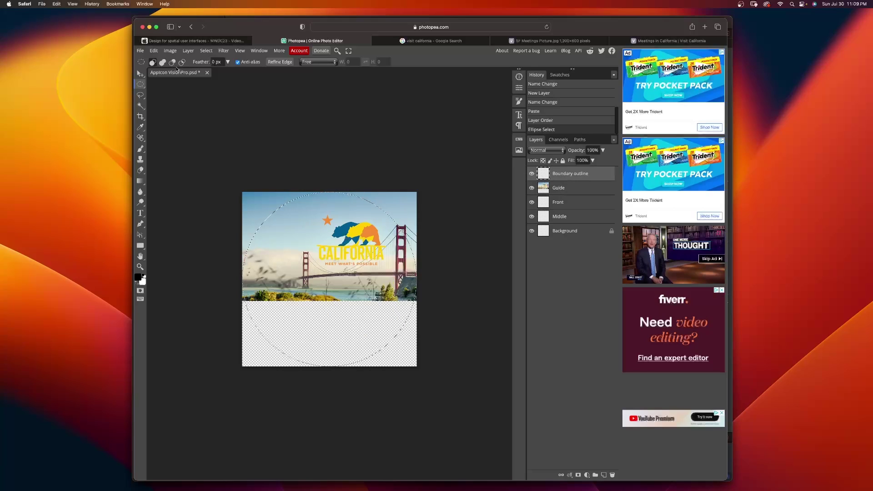
Step: Stroke the circular selection with a 5 px white line positioned Inside at 100% opacity, and deselect it
left_click(154, 50)
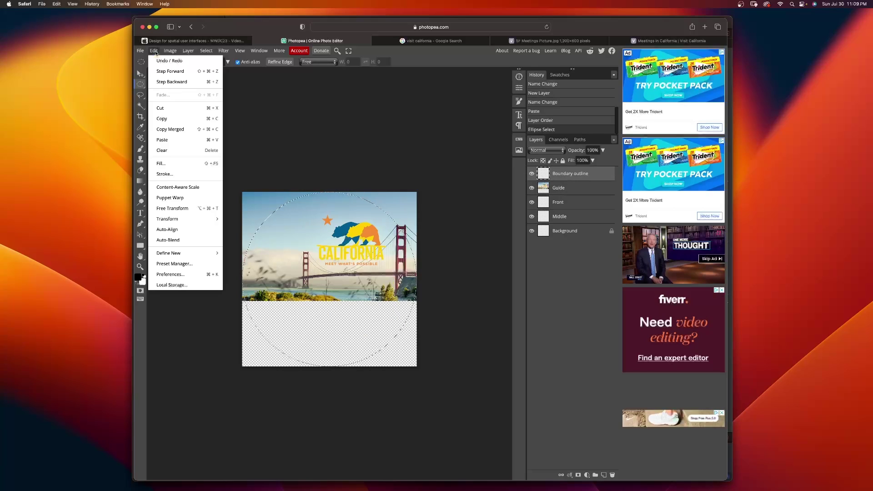
left_click(159, 174)
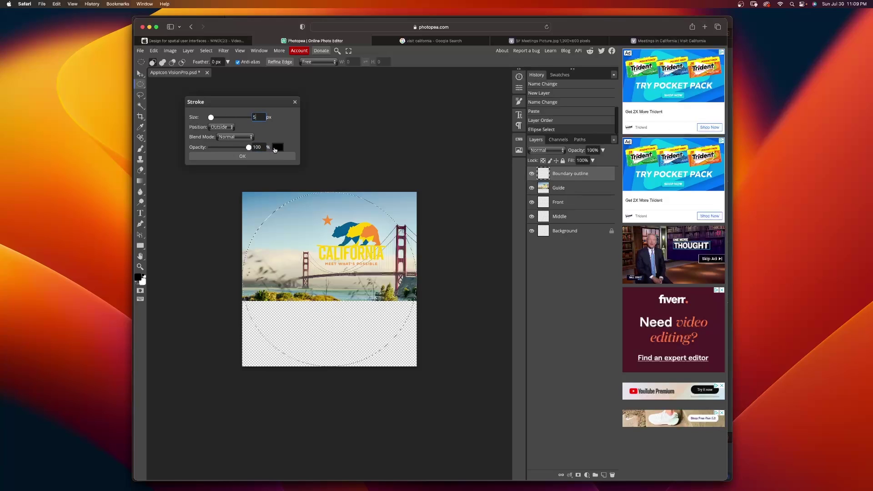
left_click(278, 149)
left_click(242, 160)
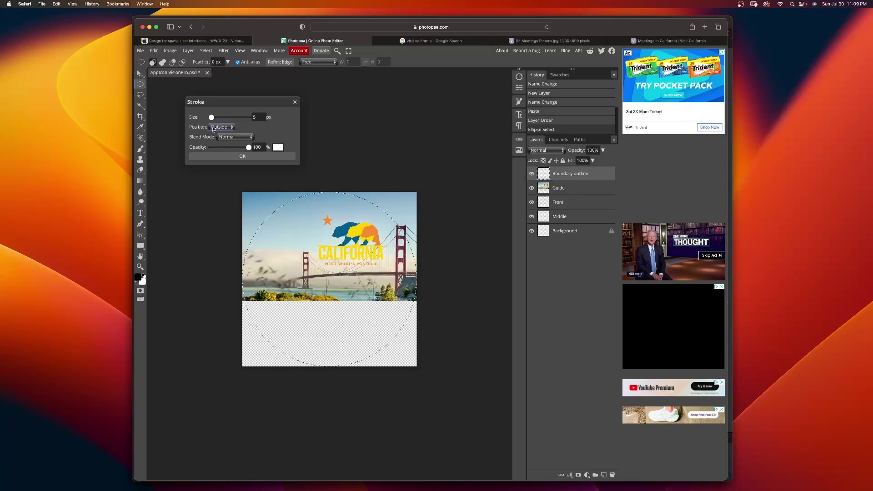
left_click(211, 128)
left_click(222, 112)
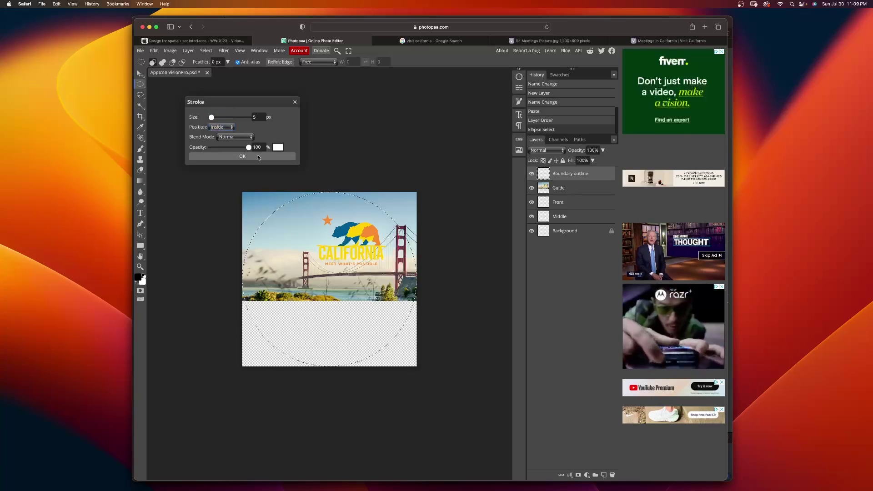
left_click(242, 156)
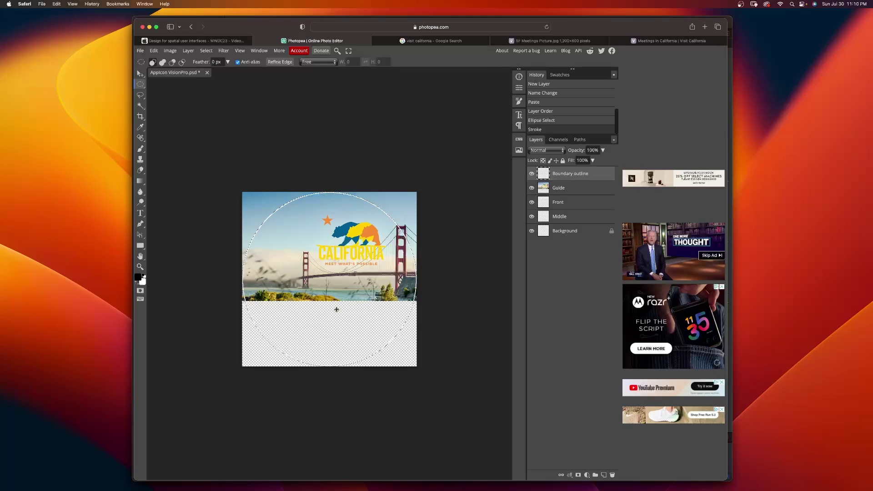
key("super+d")
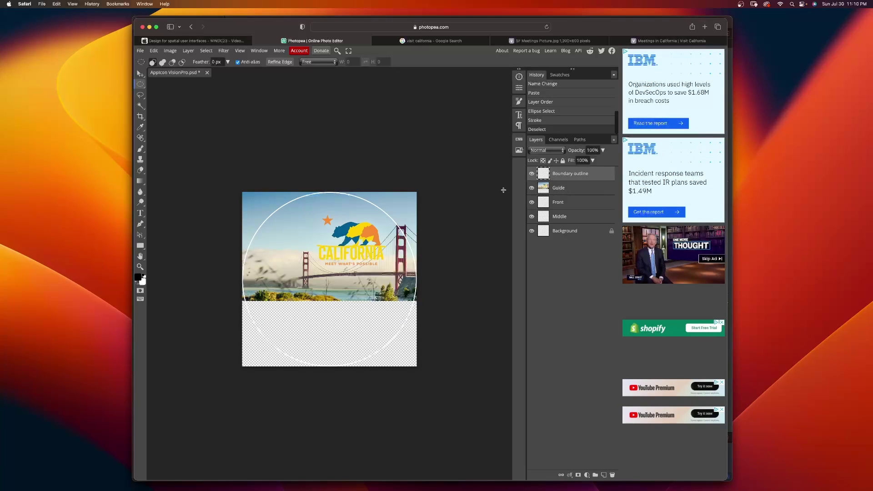
Step: Scale the Guide layer picture to about 224% and centre the California bear logo within the white circle
left_click(562, 186)
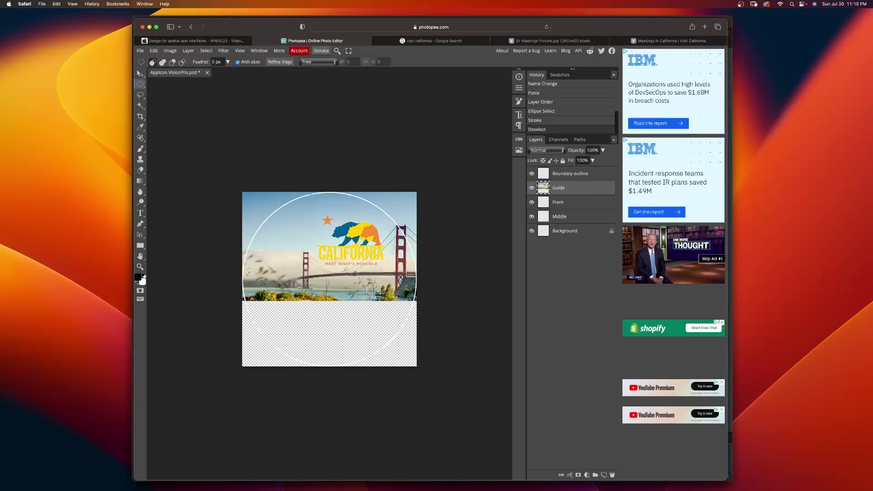
left_click(154, 51)
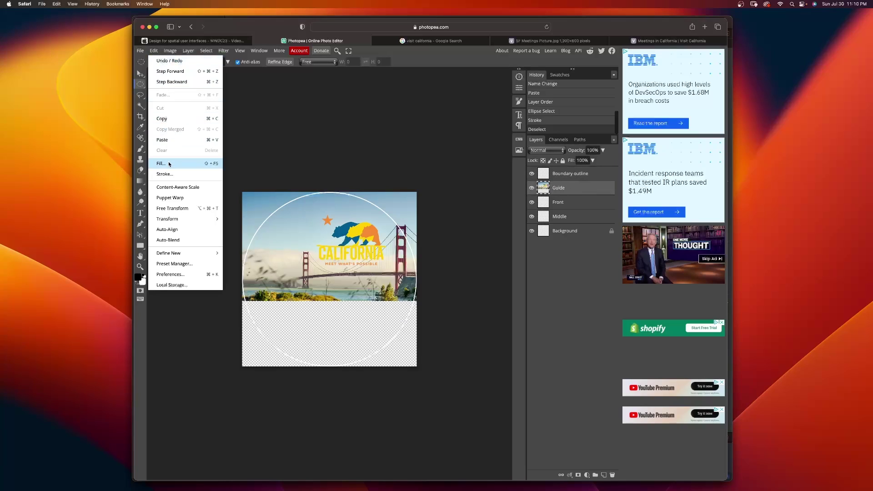
mouse_move(173, 219)
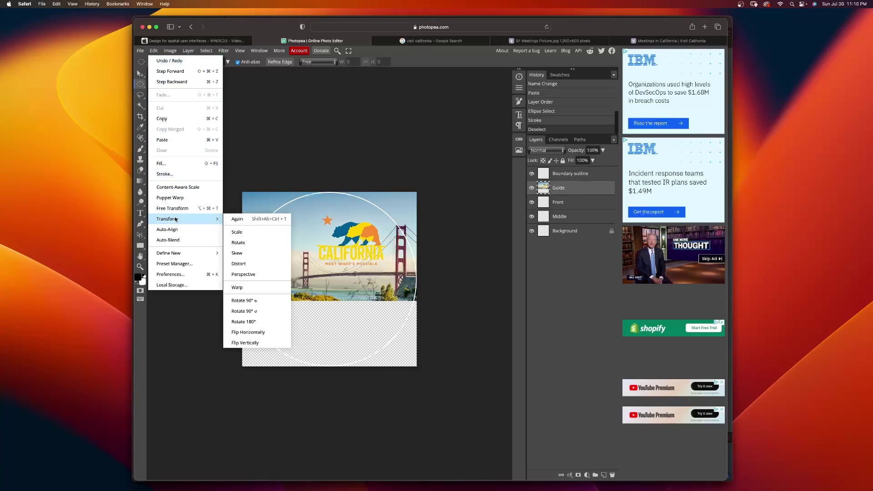
left_click(234, 231)
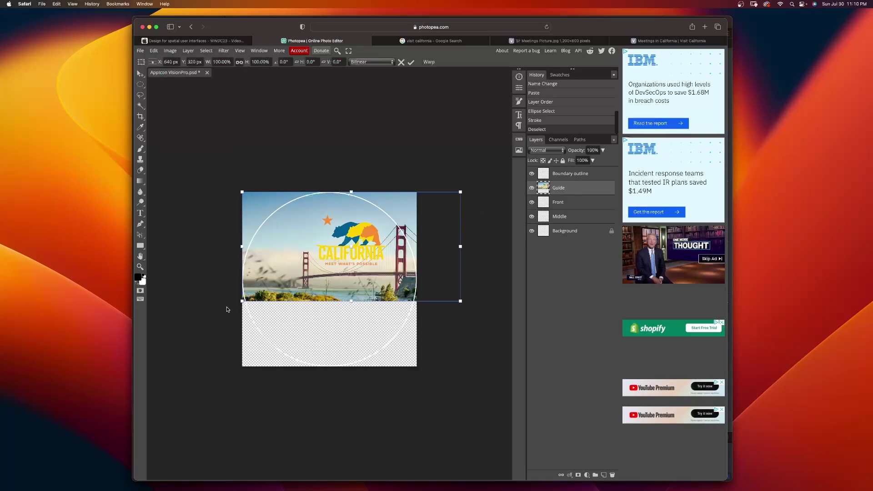
left_click_drag(243, 301, 148, 345)
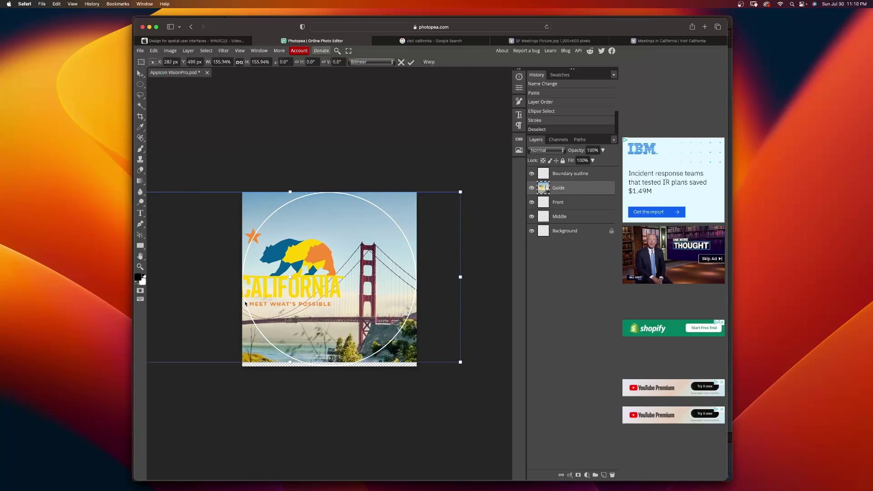
left_click_drag(256, 299, 286, 288)
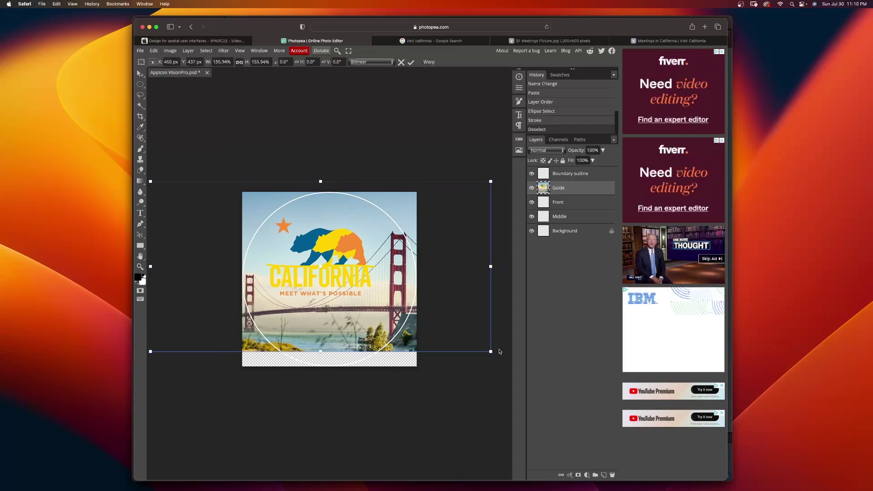
left_click_drag(490, 351, 574, 395)
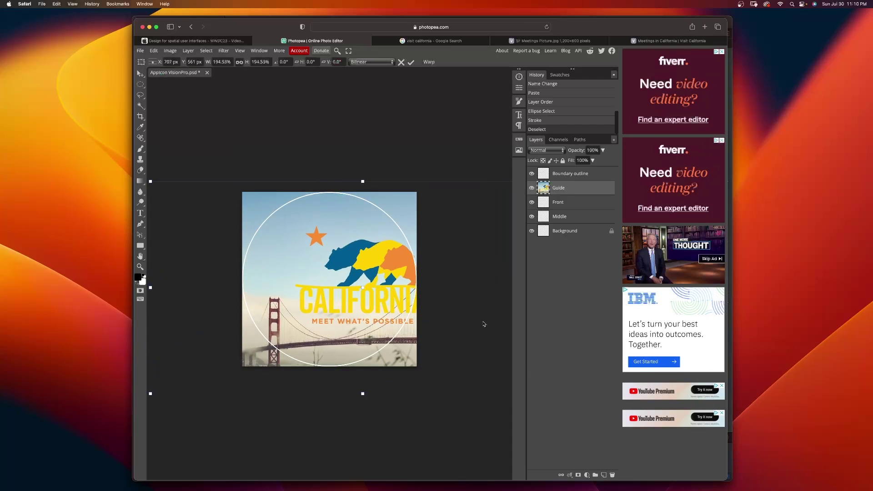
left_click_drag(483, 323, 450, 308)
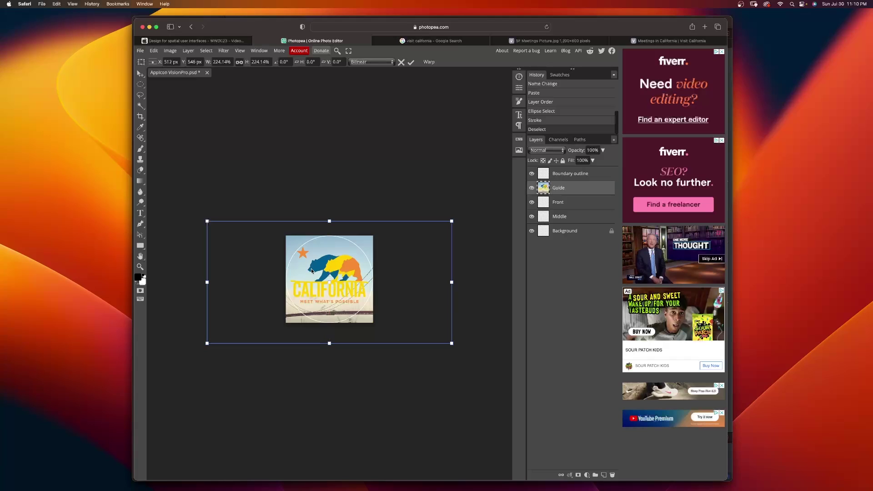
key("Return")
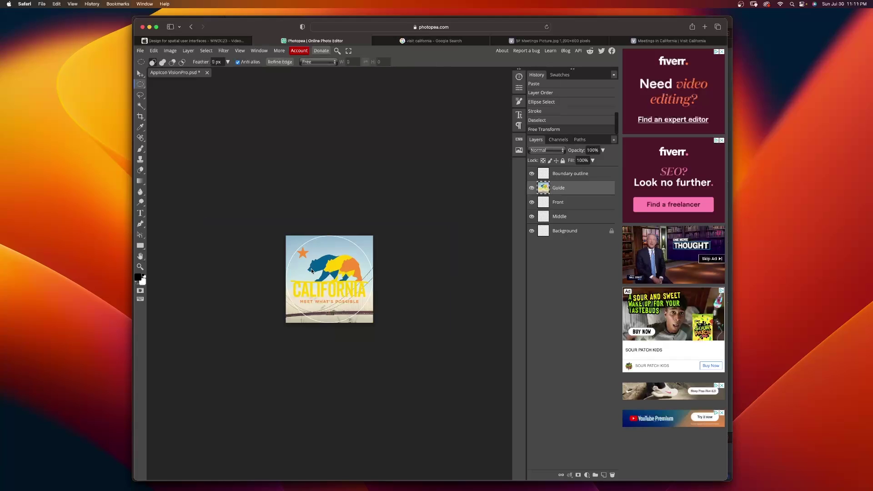
key("super+0")
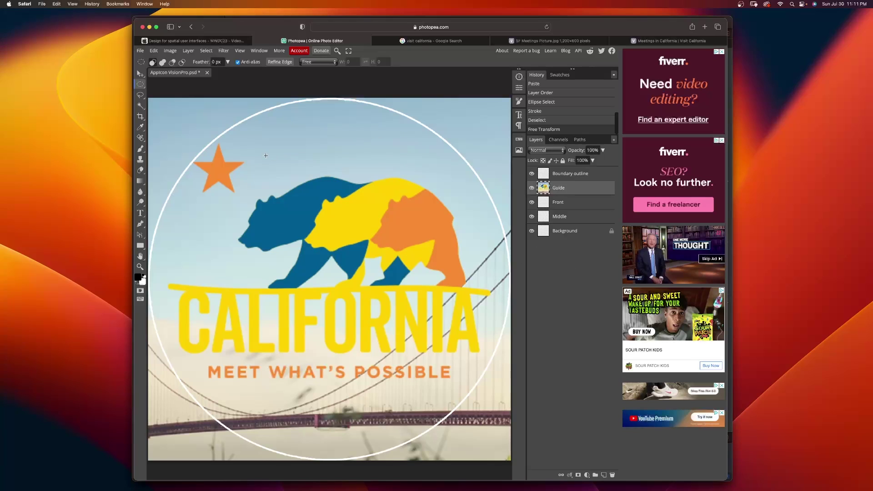
Step: Sample the pale blue sky above the bear as the foreground colour and set the background colour to medium blue 417e9e
left_click(140, 128)
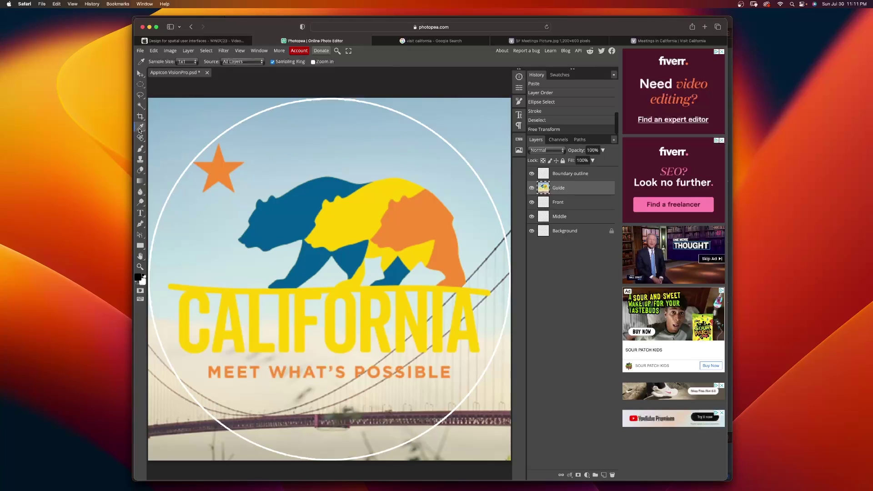
left_click(326, 143)
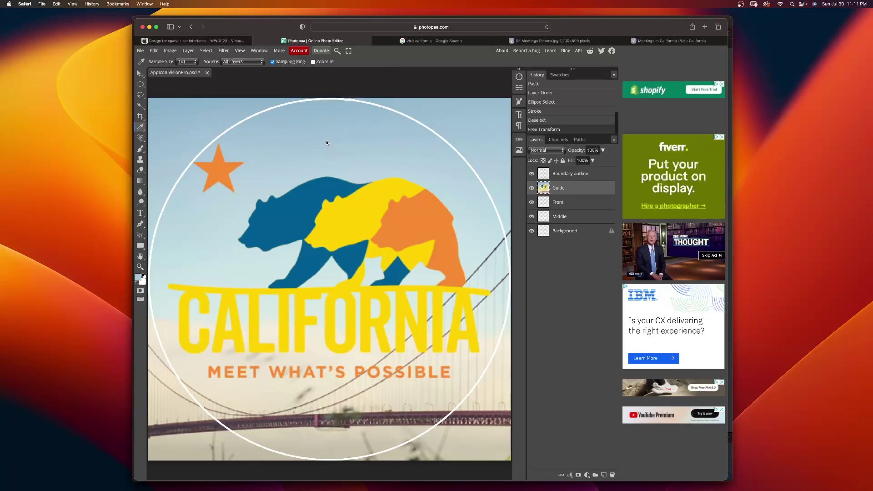
left_click(144, 282)
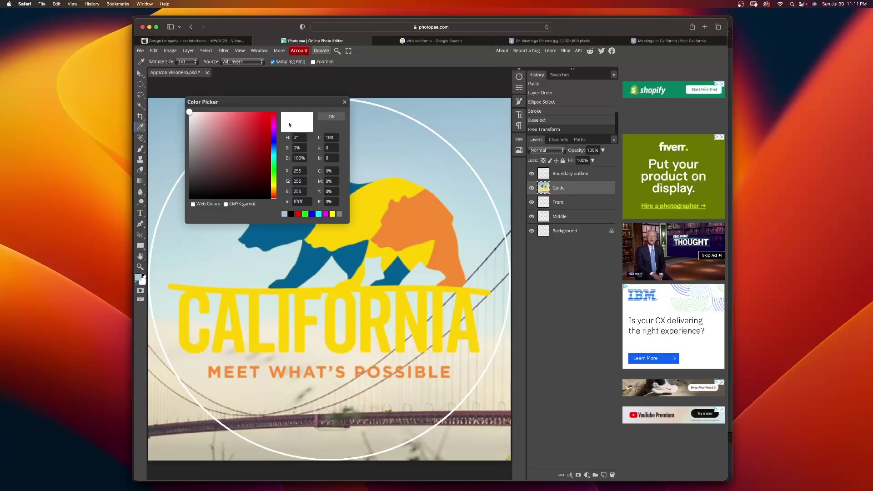
left_click_drag(218, 121, 237, 146)
left_click(331, 116)
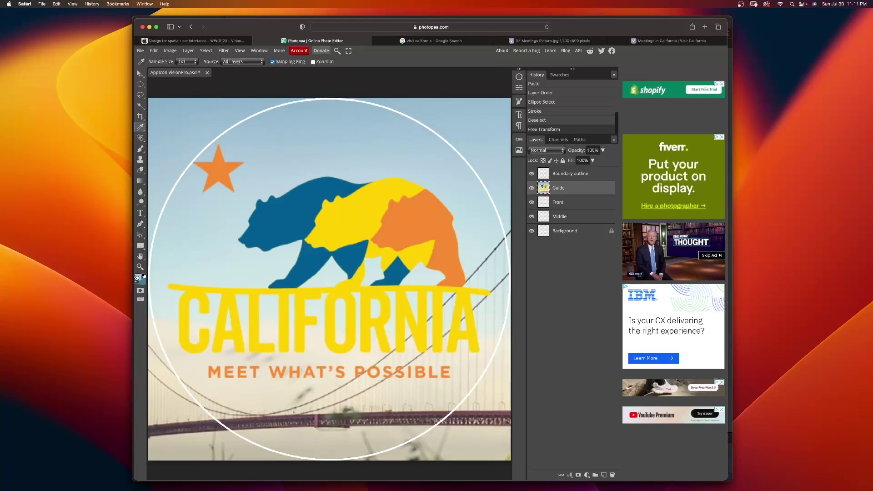
Step: Brighten the background colour to sky blue 38bafe
left_click(138, 277)
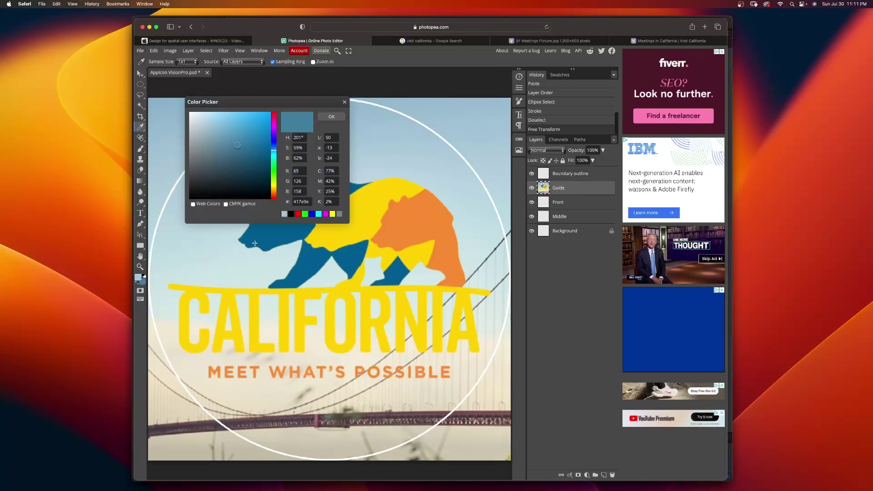
left_click_drag(240, 145, 253, 112)
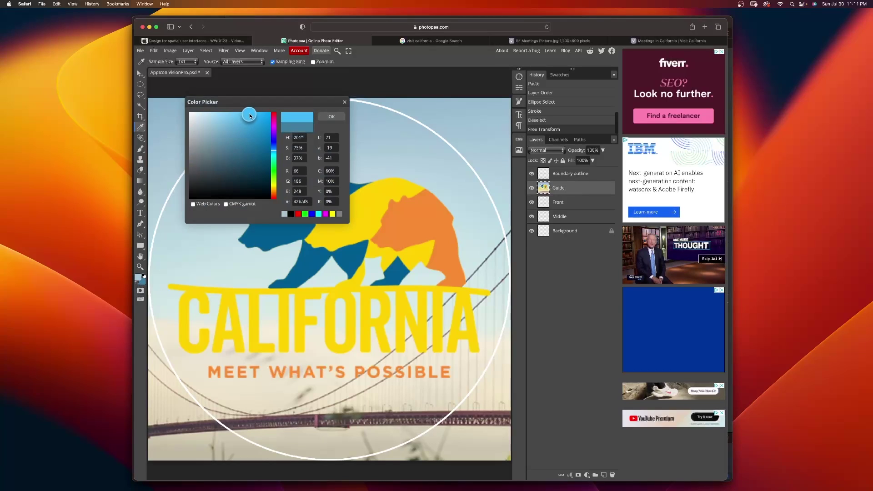
left_click(332, 116)
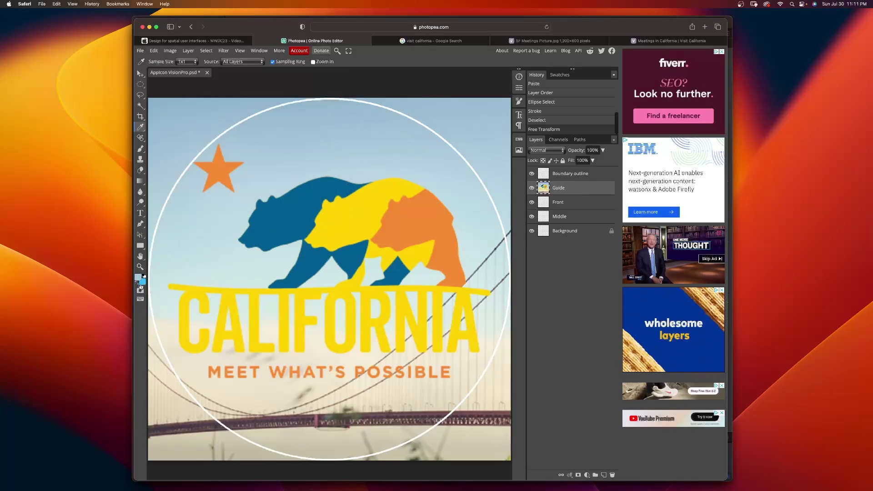
left_click(138, 278)
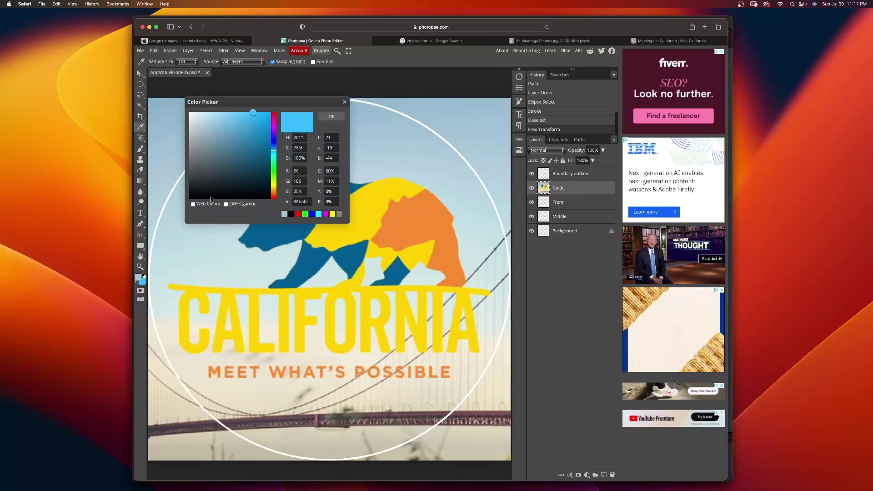
left_click(331, 116)
Step: Fill the Background layer with a vertical linear gradient from pale blue at the bottom to bright blue above, and hide the Guide layer
left_click(563, 232)
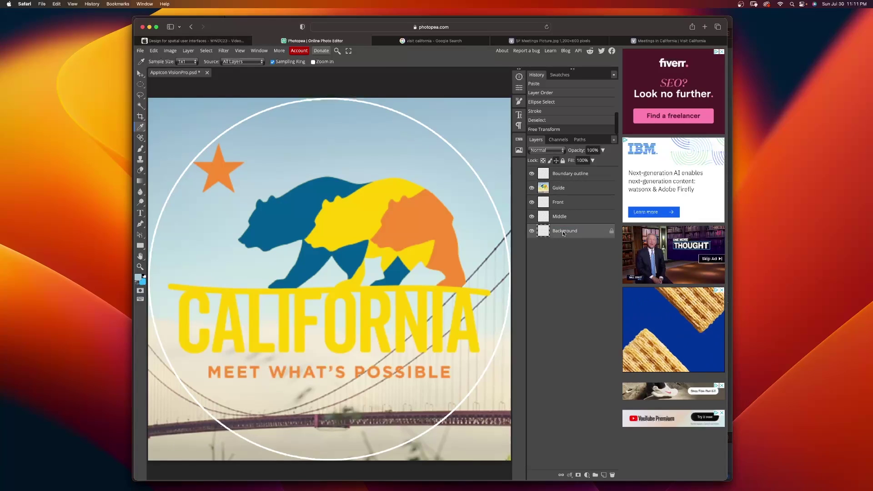
left_click(140, 182)
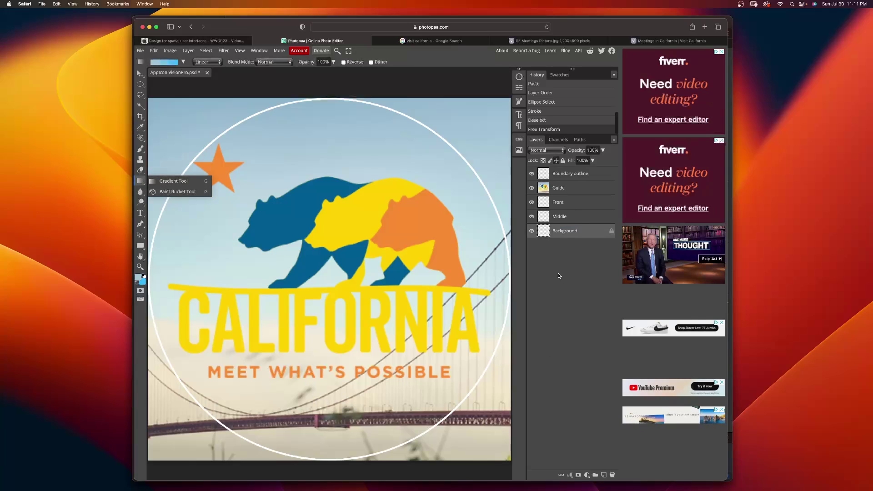
left_click_drag(333, 411, 332, 252)
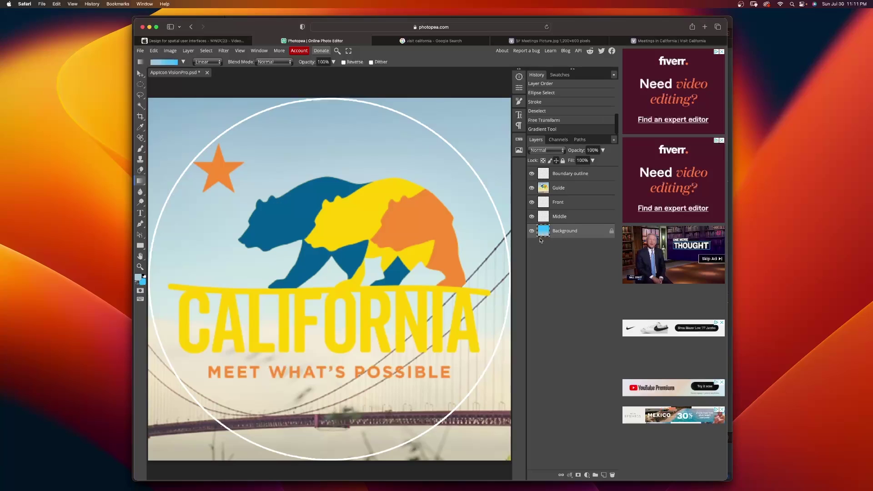
left_click(531, 189)
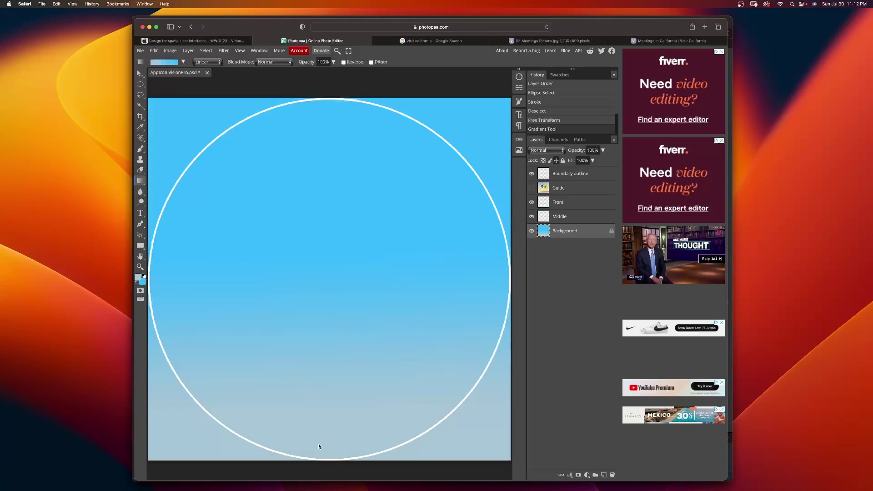
left_click_drag(314, 321, 317, 258)
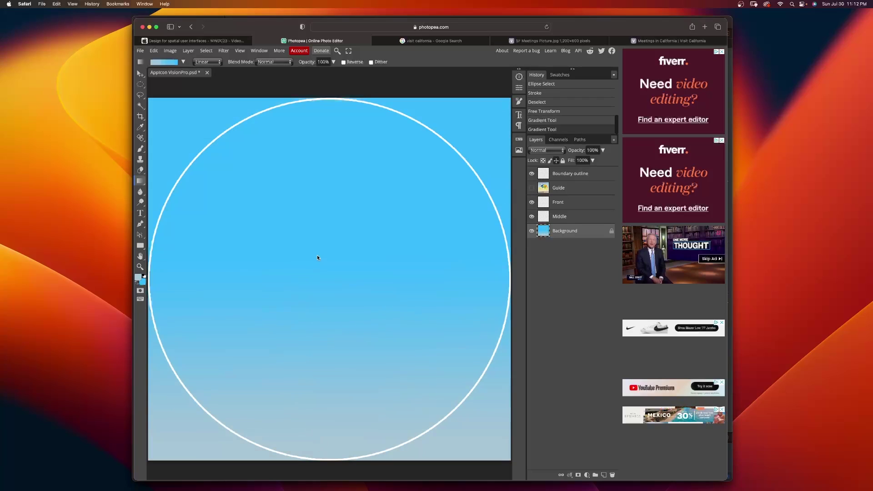
Step: Lighten the foreground blue and refill the Background layer with a vertical gradient, pale at the top and bright blue at the bottom
left_click(138, 277)
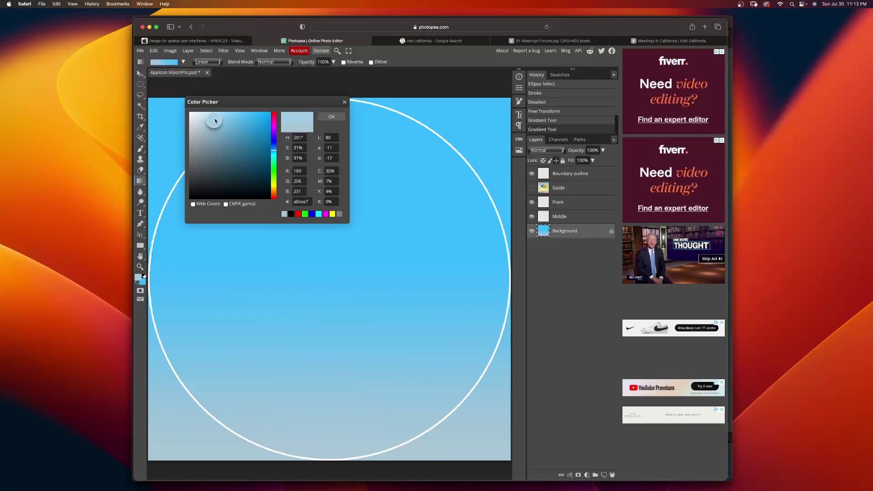
left_click(331, 117)
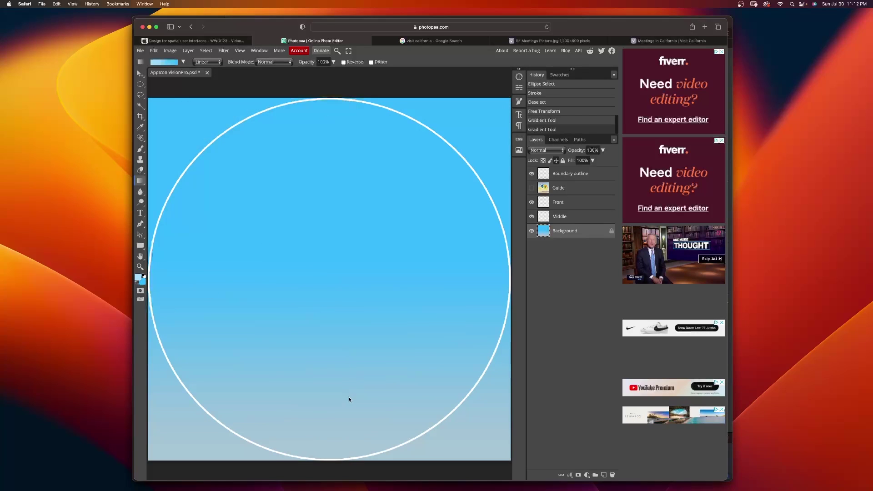
left_click_drag(323, 454, 319, 142)
left_click_drag(300, 305, 317, 372)
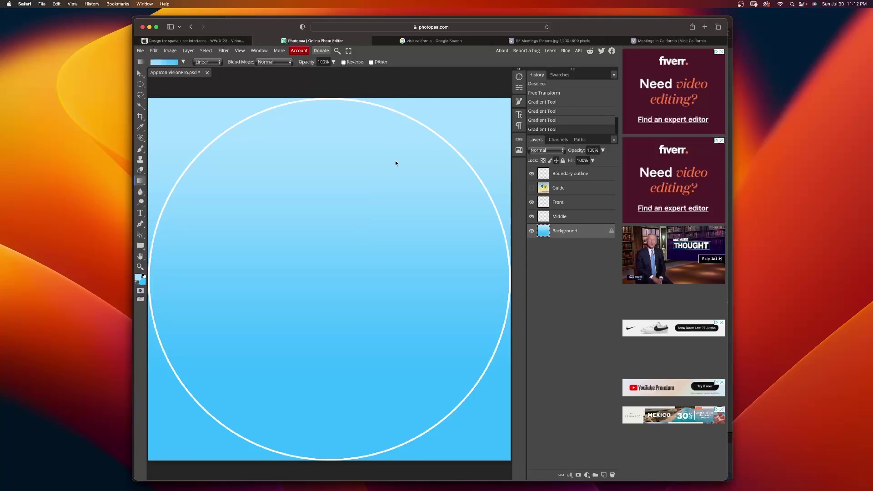
Step: Show the Guide layer, select all its dark blue bear areas using the Magic Wand with Contiguous off, and copy them
left_click(532, 188)
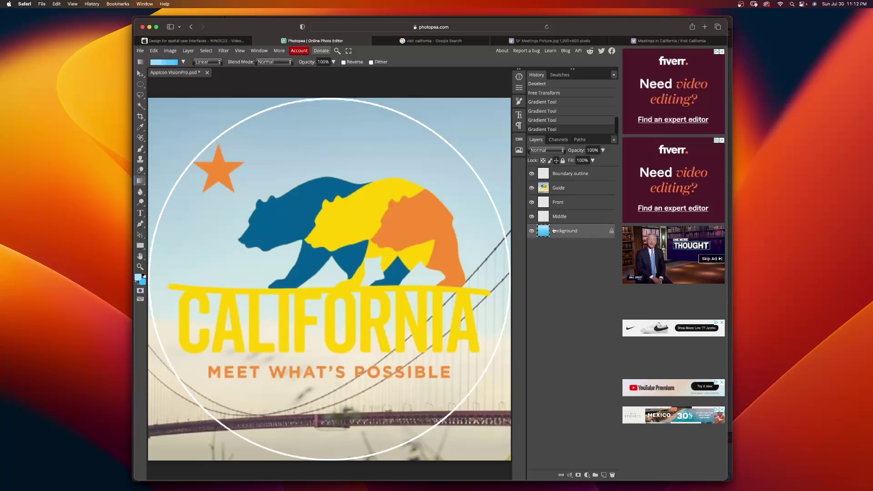
left_click(141, 106)
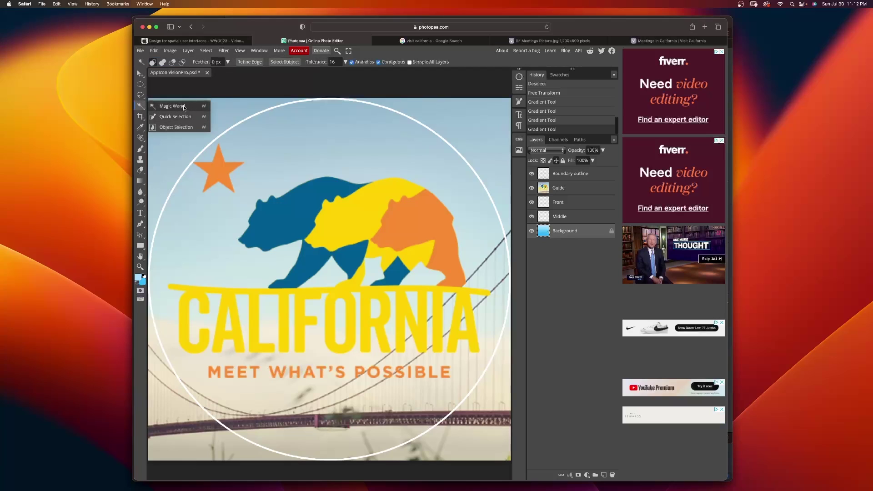
left_click(559, 188)
left_click(281, 218)
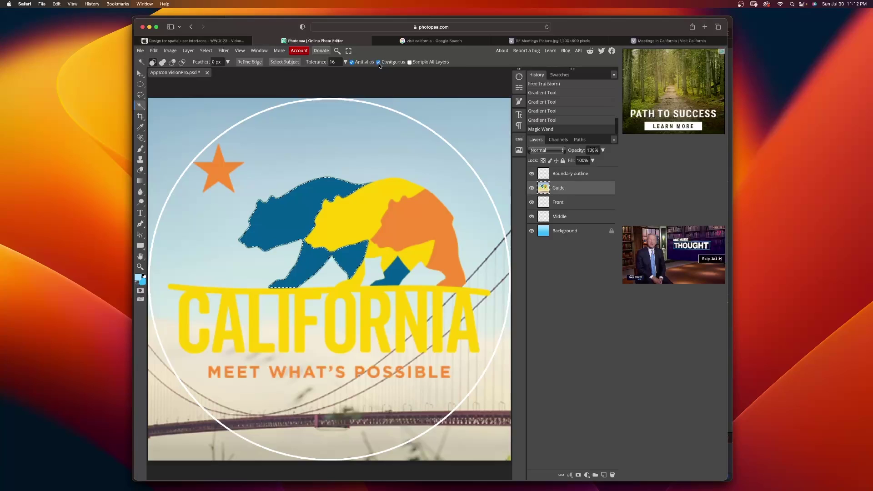
key("super+d")
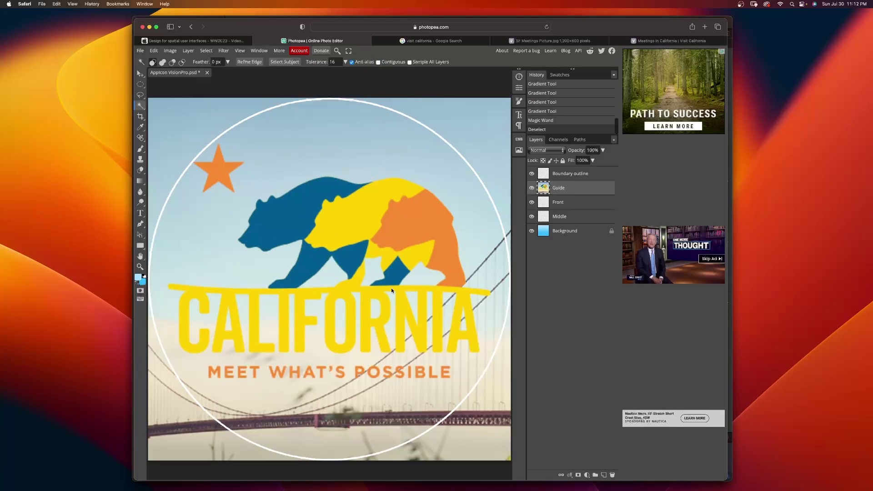
left_click(398, 273)
left_click(154, 50)
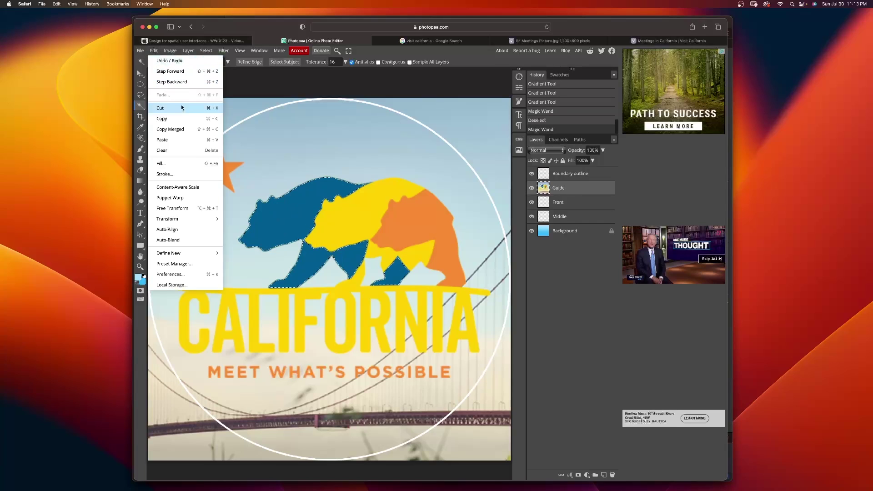
left_click(175, 119)
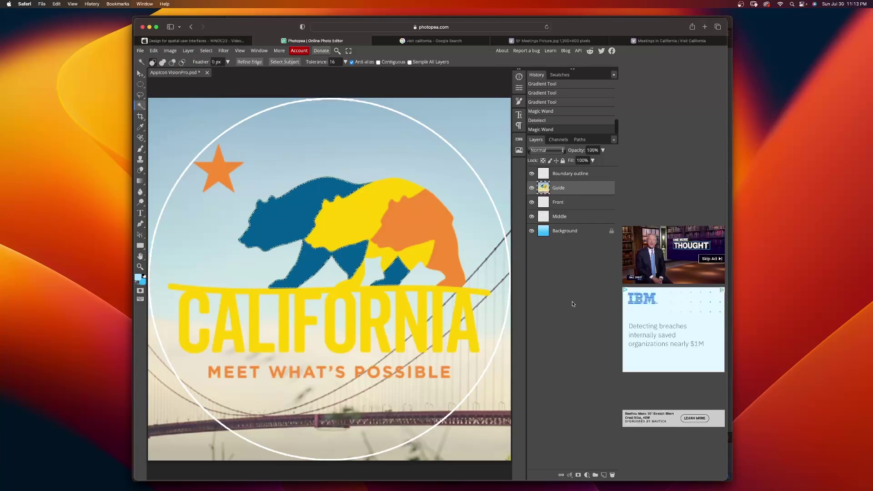
Step: Paste the dark blue bear parts above the Background layer, merge them down into it, and hide the Guide layer
left_click(552, 230)
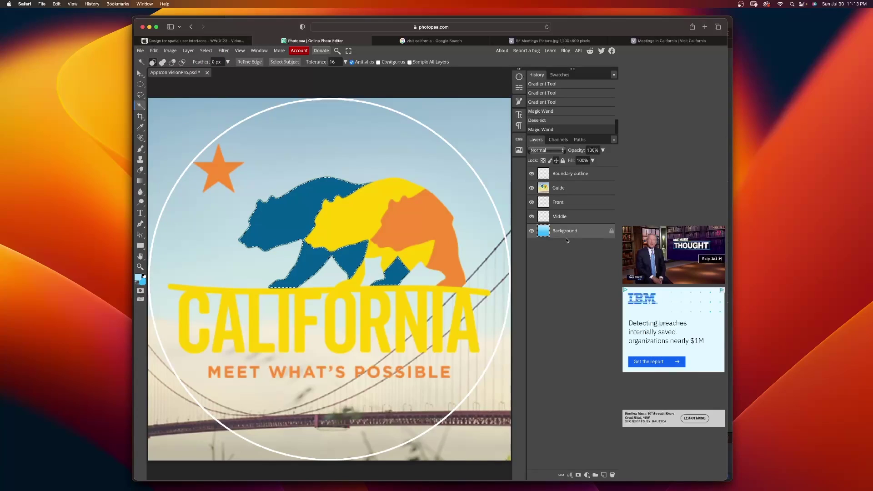
key("super+v")
right_click(554, 230)
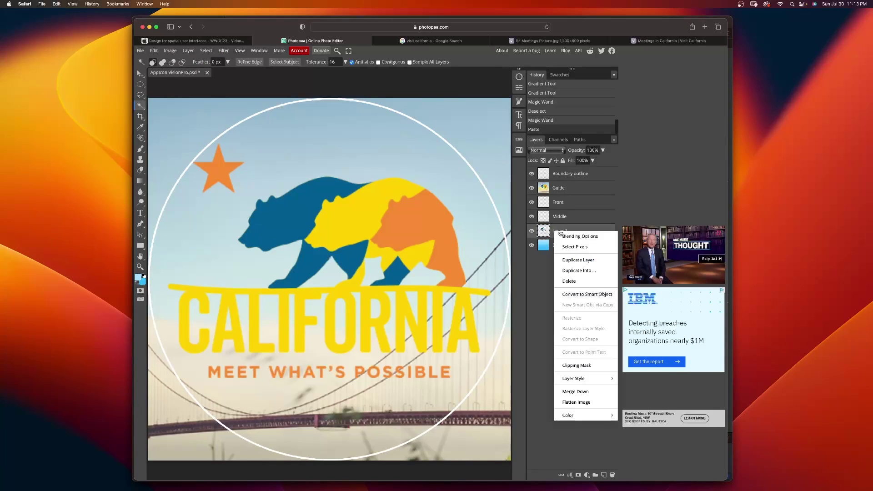
left_click(574, 392)
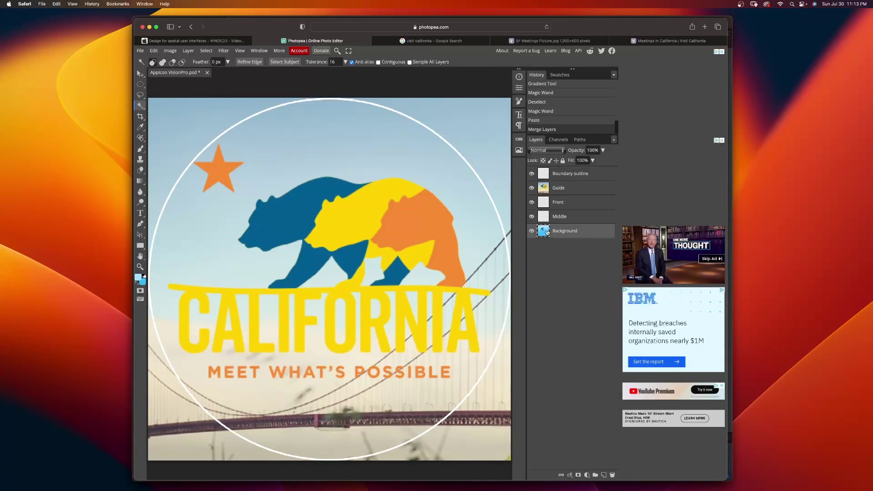
left_click(532, 188)
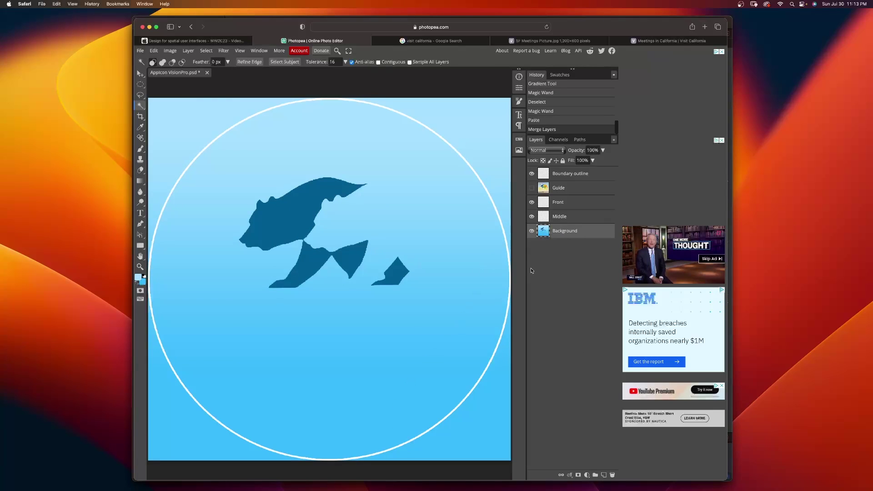
Step: Copy all yellow bear and CALIFORNIA lettering areas from the Guide layer into the Middle layer and check them with the Guide hidden
left_click(532, 187)
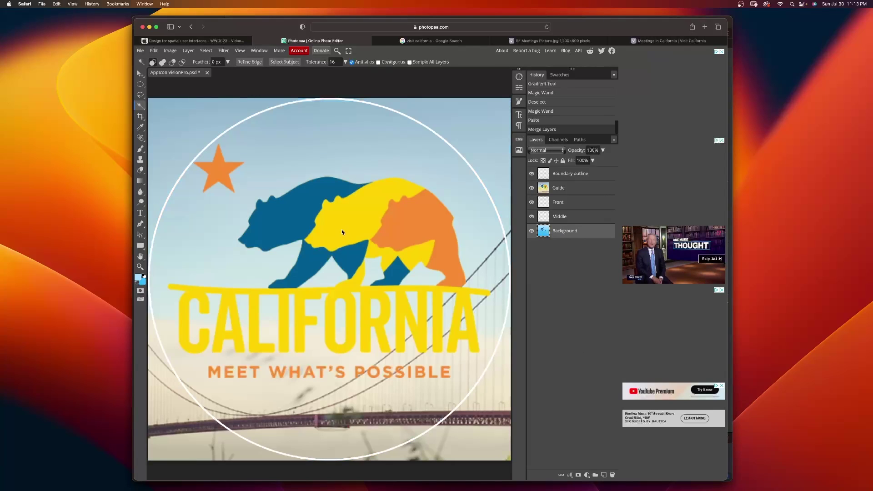
left_click(560, 189)
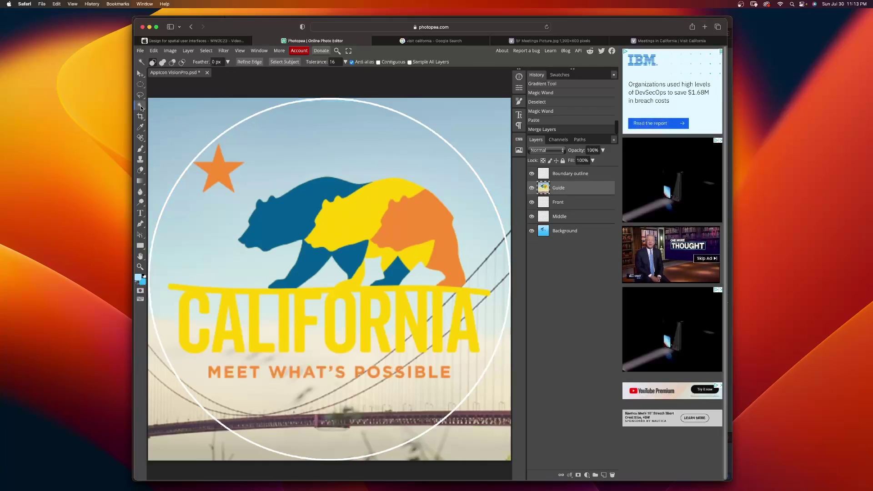
left_click(364, 217)
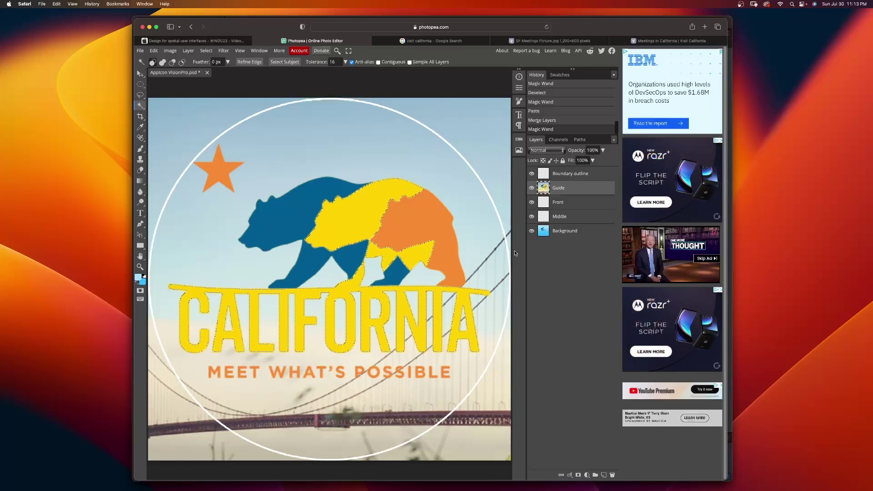
left_click(565, 217)
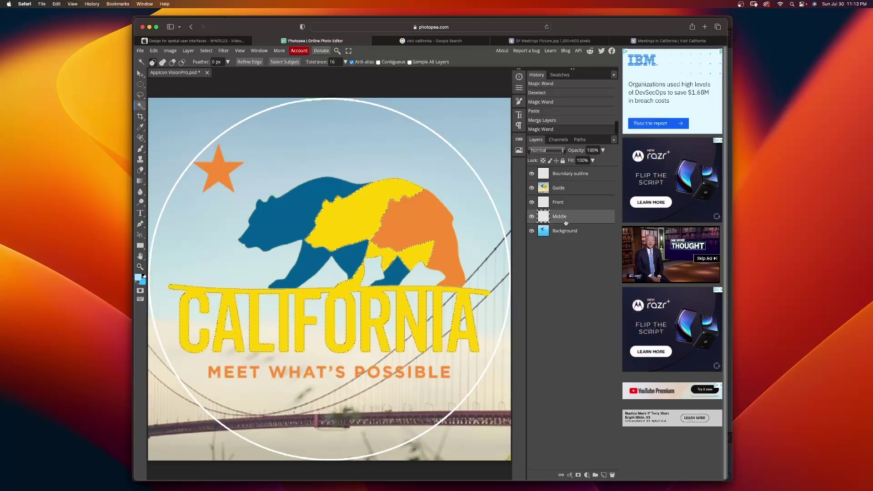
key("super+v")
left_click(531, 188)
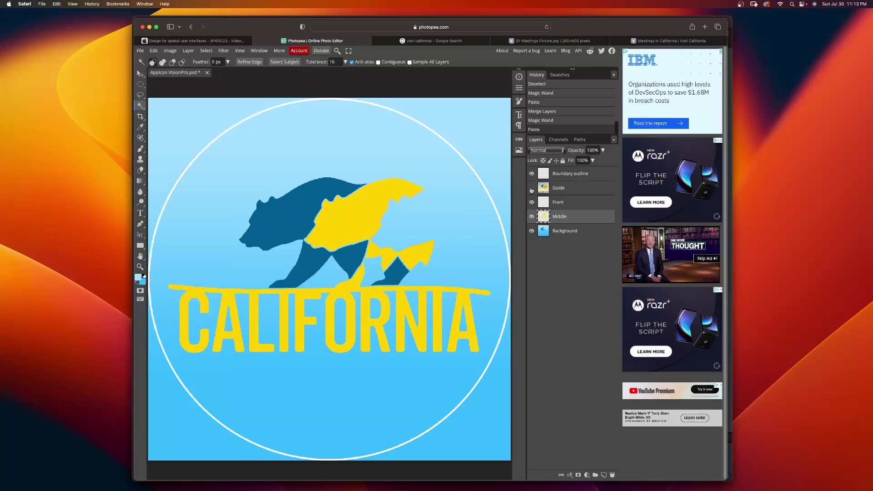
left_click(531, 231)
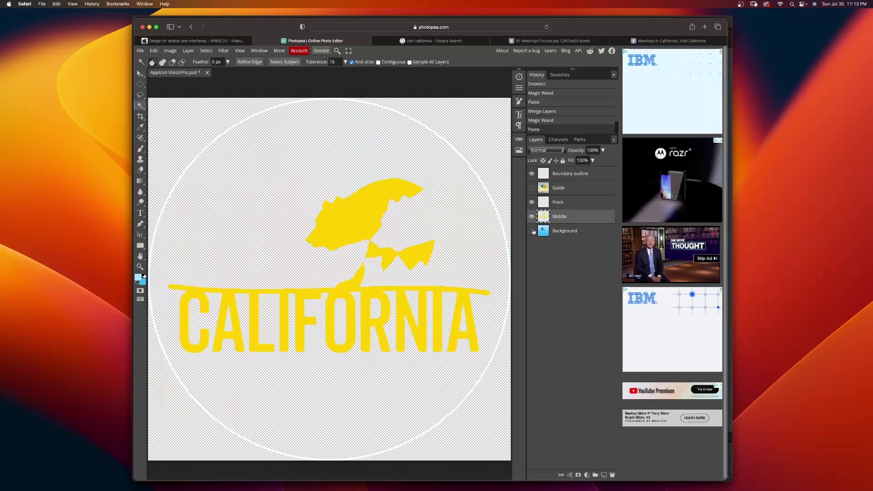
left_click(531, 230)
Step: Copy the orange star, bear and tagline areas from the Guide layer into the Front layer, leaving the Guide hidden
left_click(531, 188)
left_click(558, 187)
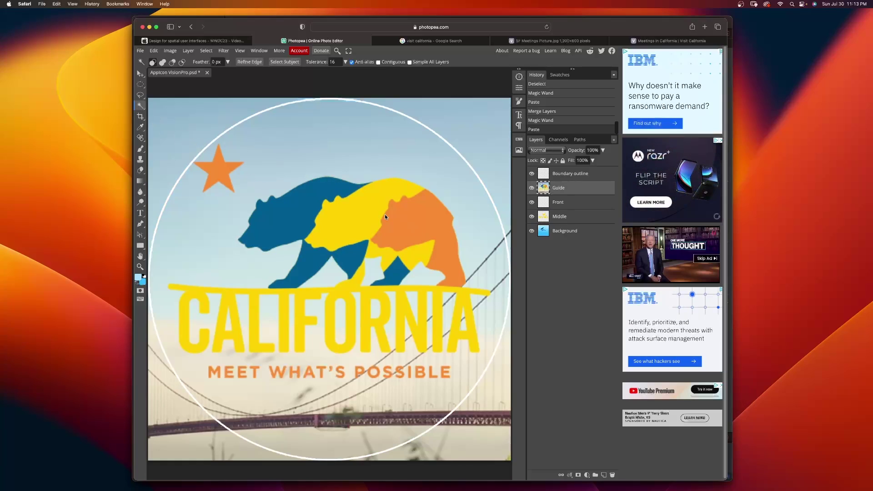
left_click(217, 168)
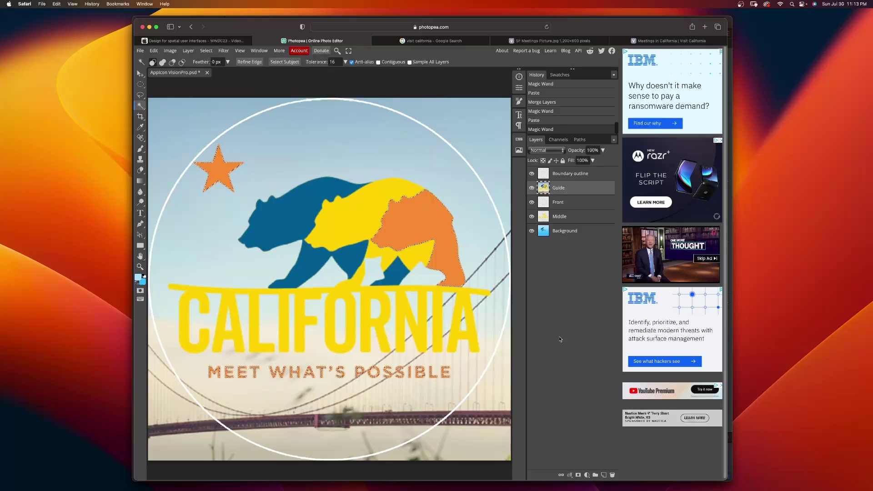
left_click(560, 204)
key("cmd+v")
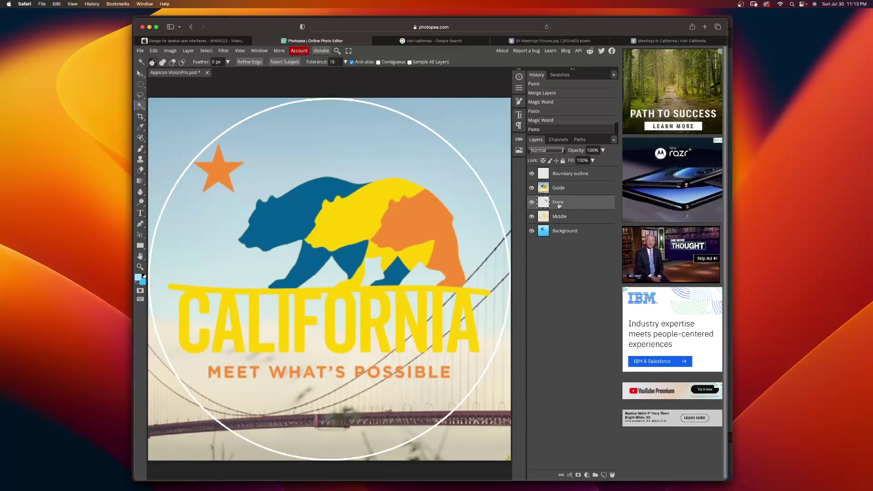
left_click(532, 188)
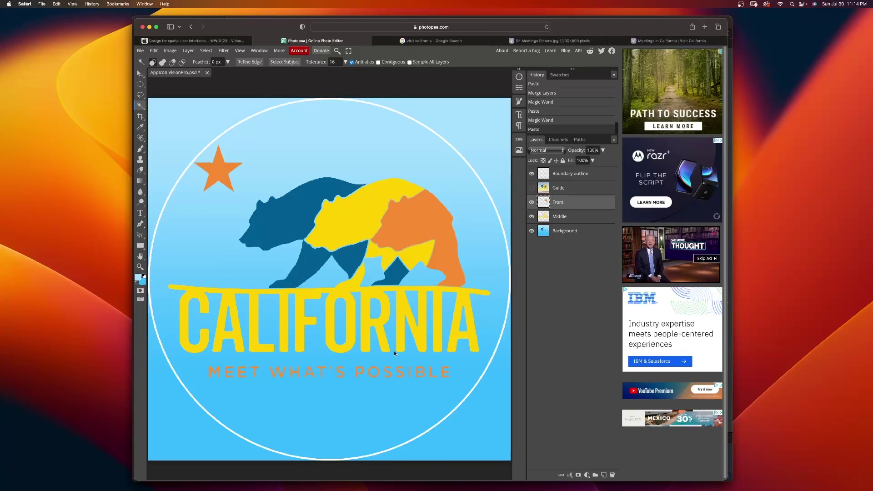
Step: Hide the Boundary outline, Front and Middle layers, leaving only the Background layer displayed
left_click(532, 174)
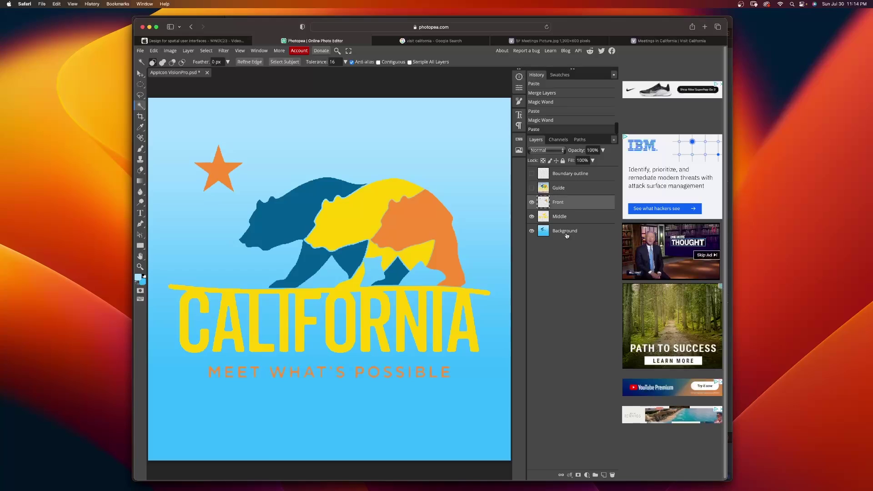
left_click(548, 234)
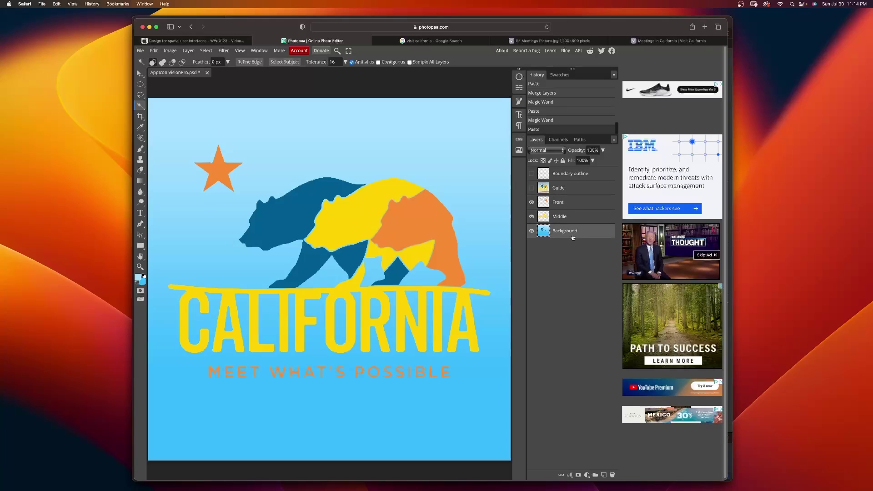
left_click(564, 223)
left_click(561, 205)
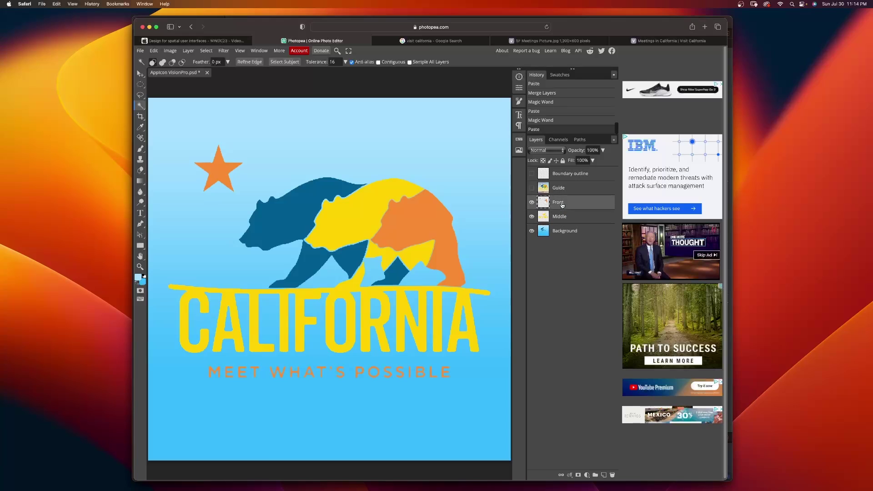
left_click(532, 203)
left_click(532, 217)
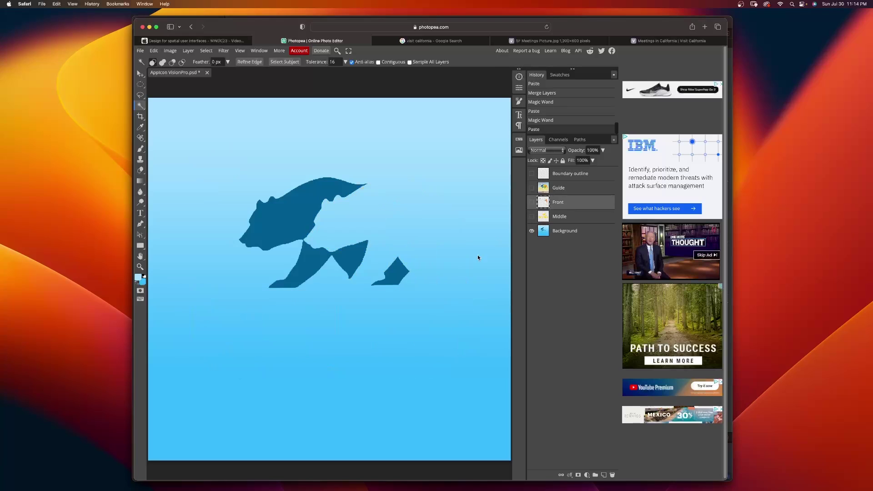
Step: Export the Background artwork as a 1024 × 1024 JPG named iconBgVisitCA@2x into the icons folder
left_click(140, 51)
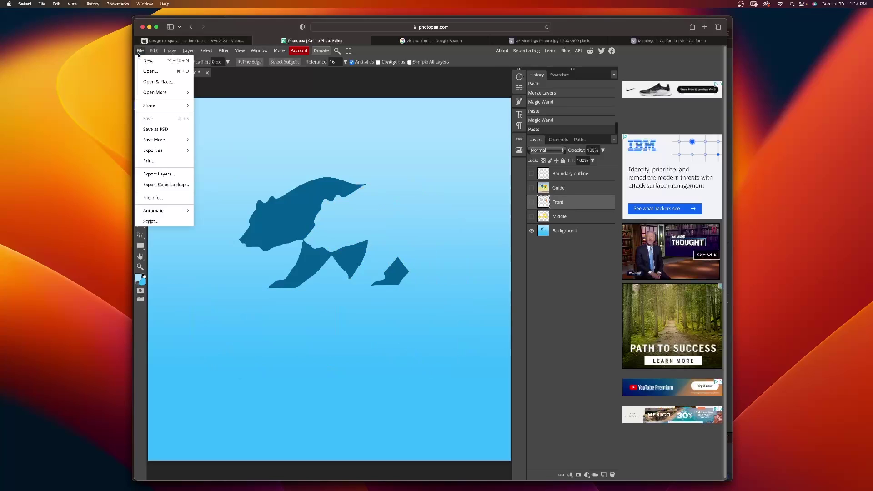
mouse_move(157, 154)
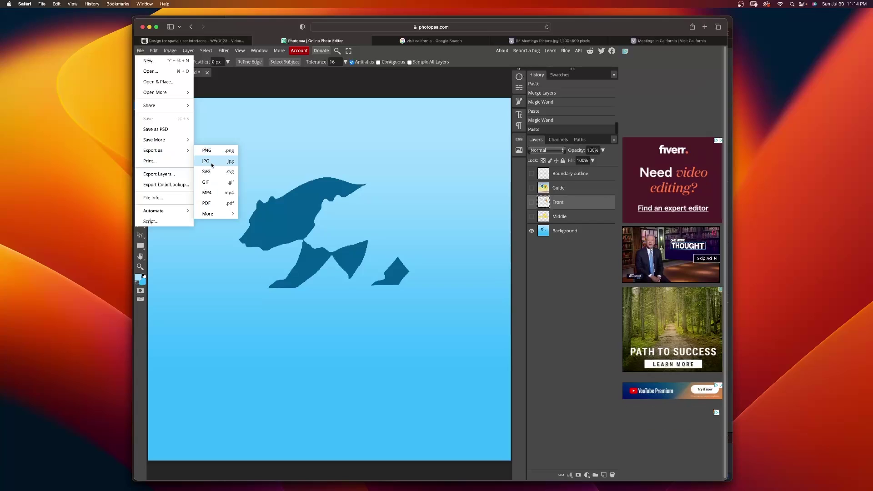
left_click(212, 164)
left_click(401, 123)
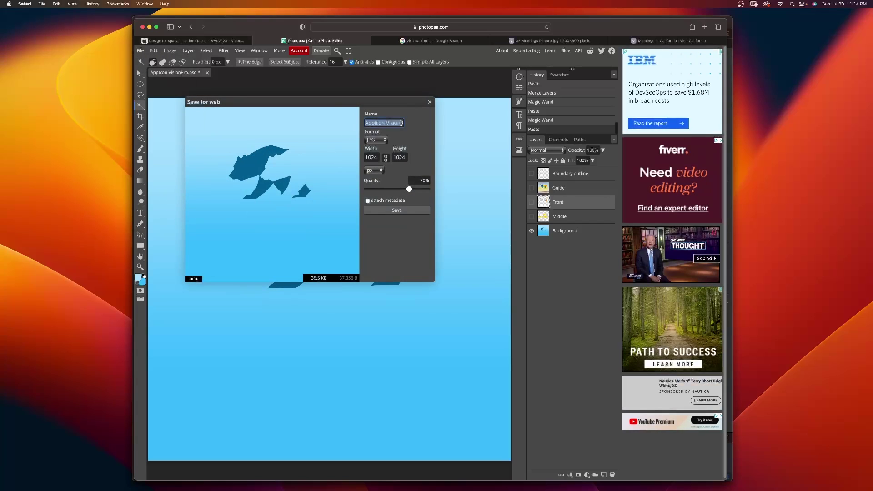
type("iconBgVisitCA@2x")
left_click(407, 210)
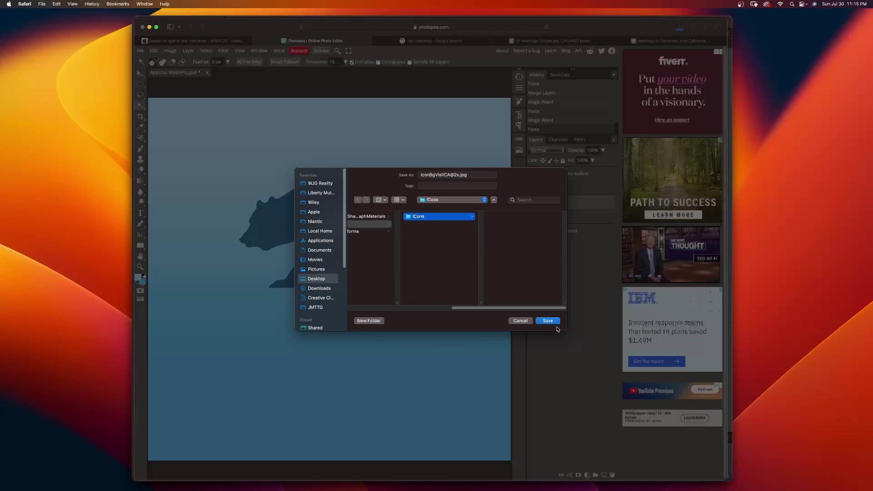
left_click(552, 321)
Step: Display only the Middle layer and export it as a 1024 × 1024 PNG named iconMiddleVisitCA@2x
left_click(531, 230)
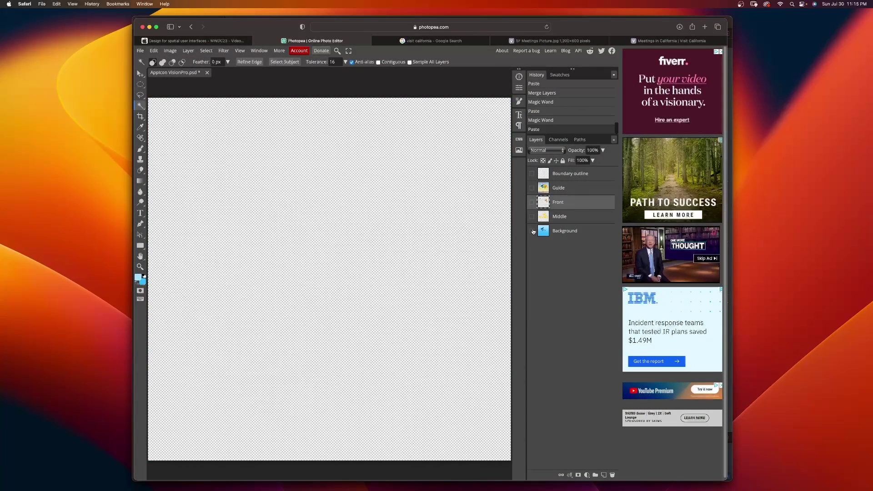
left_click(531, 217)
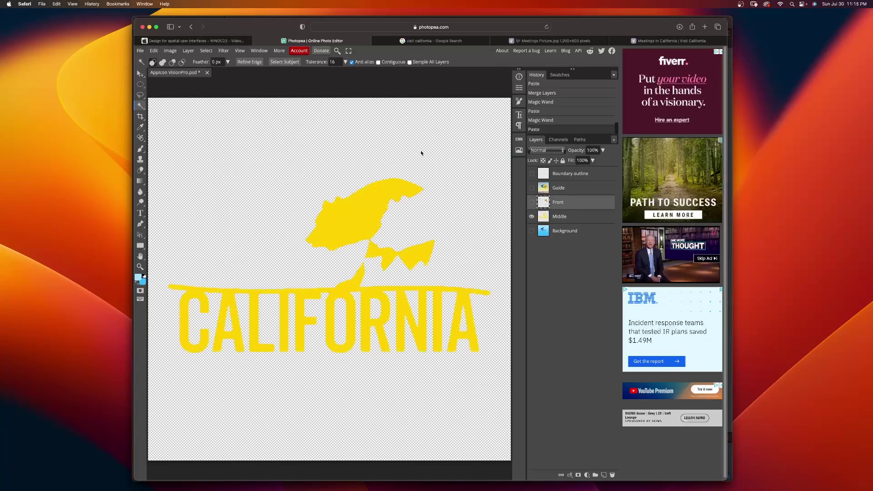
left_click(140, 50)
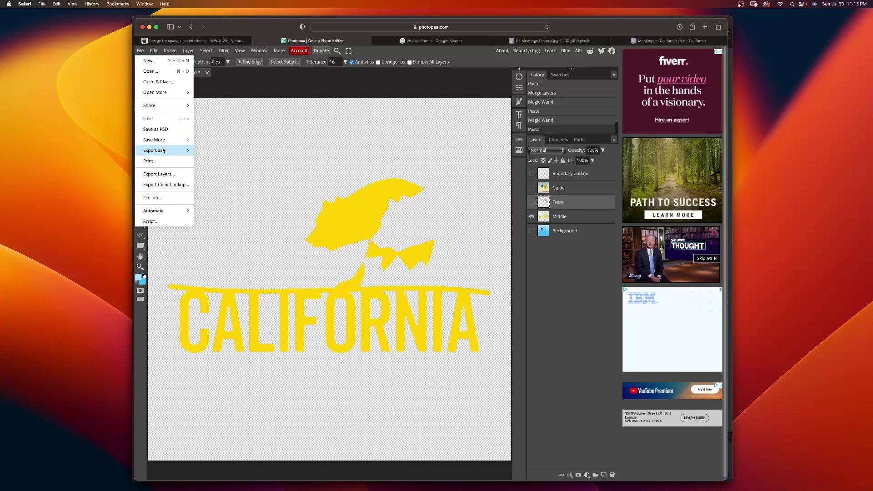
mouse_move(172, 150)
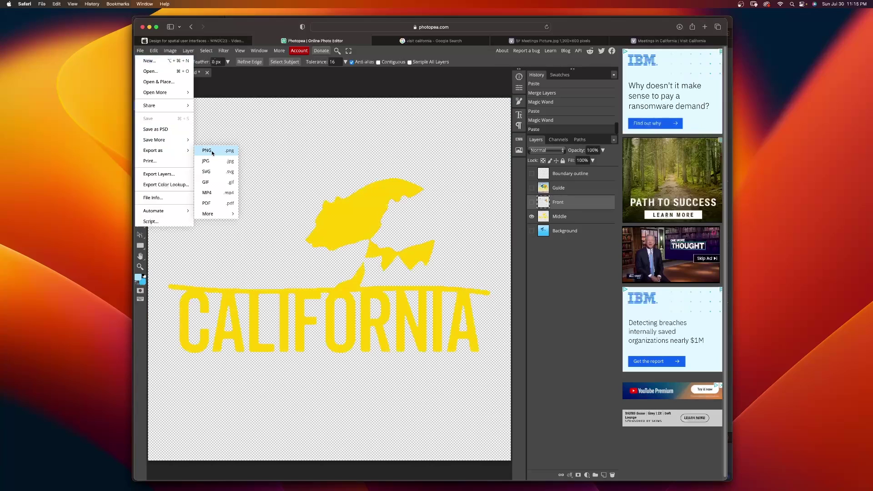
left_click(207, 151)
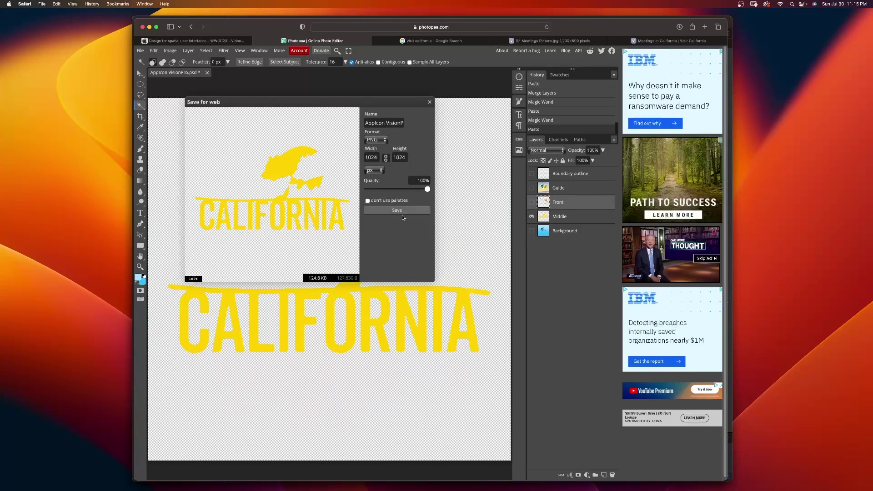
triple_click(387, 122)
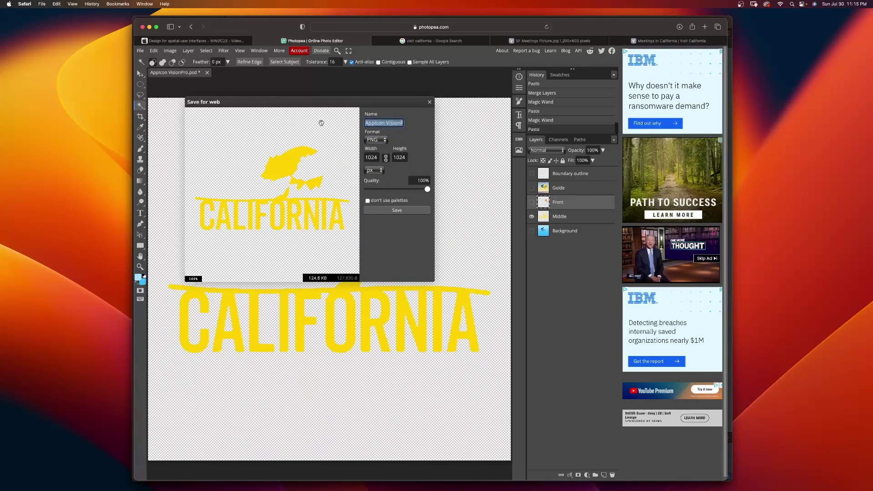
type("iconMiddleVisit")
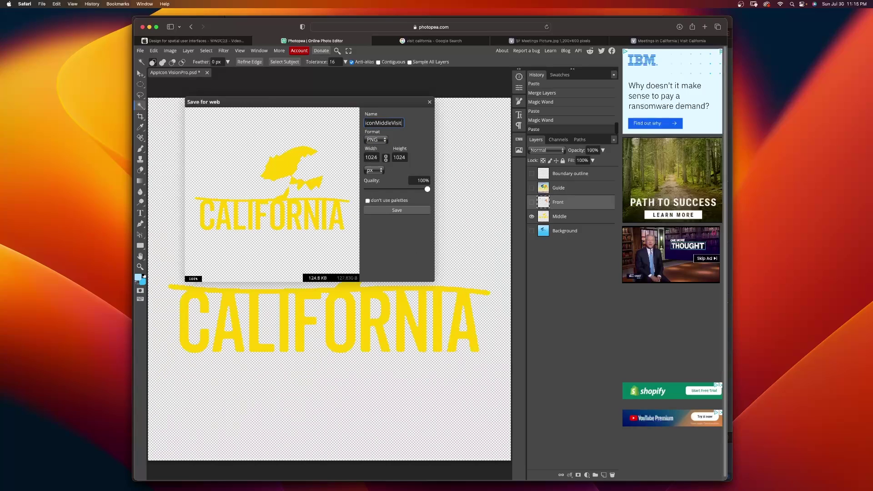
type("CA")
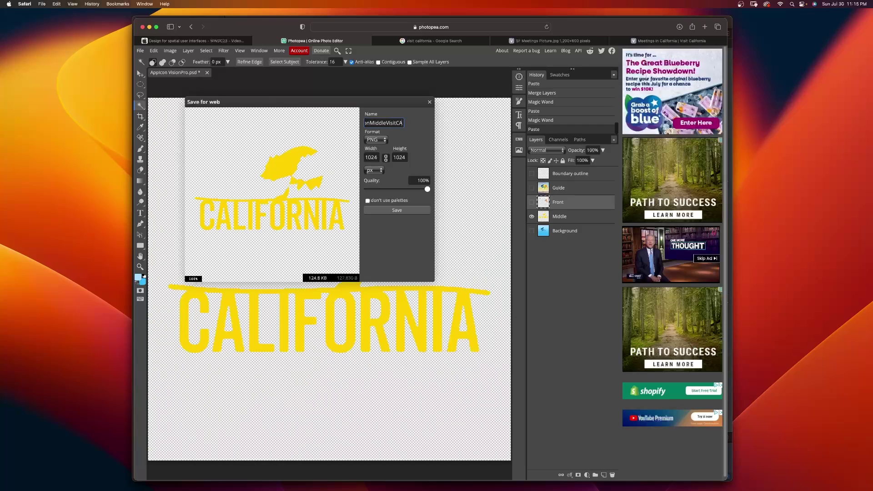
type("@2x")
left_click(390, 210)
Step: Display only the Front layer and export it as a 1024 × 1024 PNG named iconFrontVisitCA@2x
left_click(531, 217)
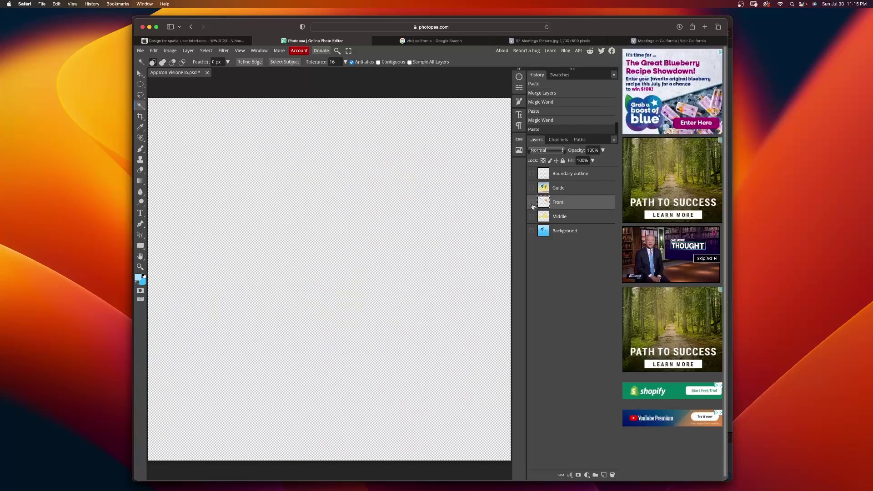
left_click(531, 202)
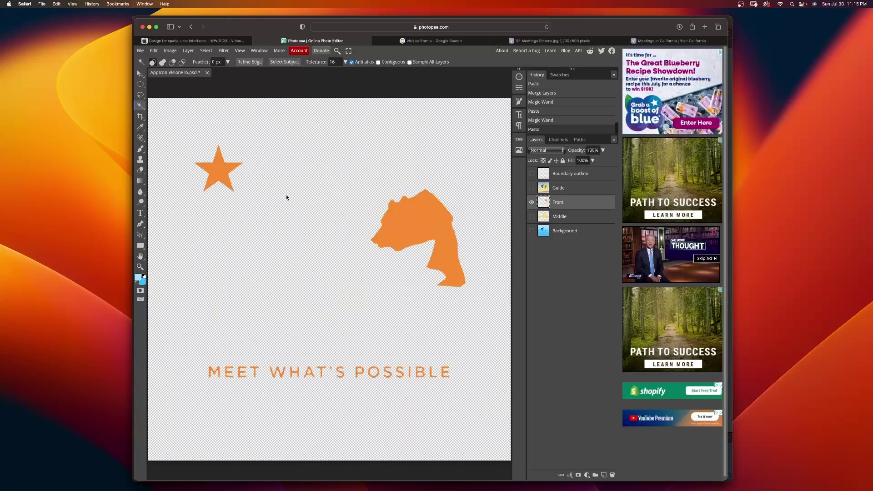
left_click(140, 51)
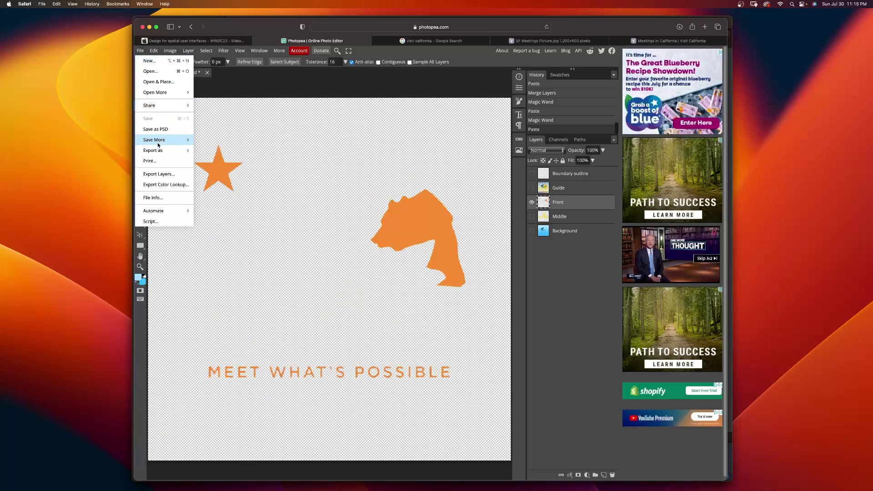
mouse_move(157, 150)
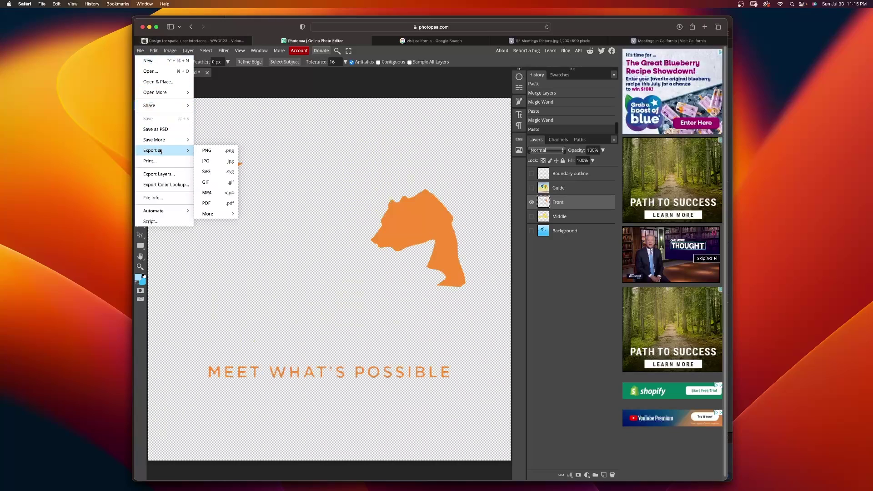
left_click(216, 152)
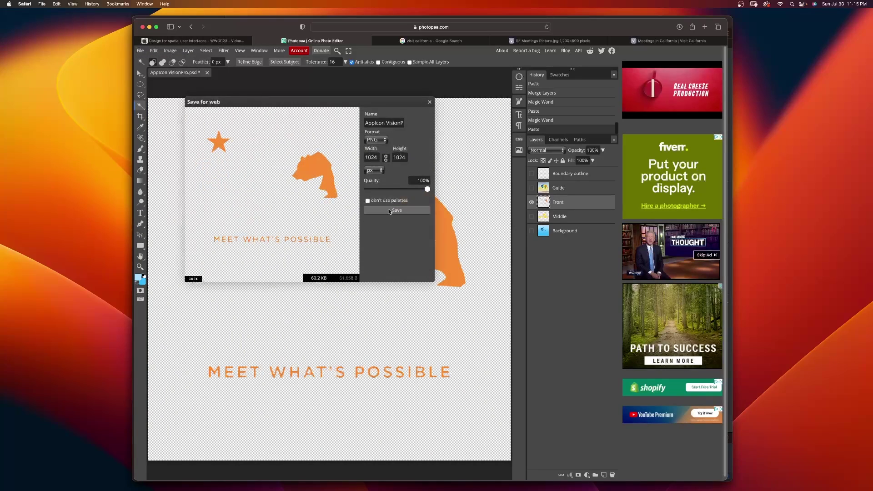
triple_click(384, 122)
type("ico")
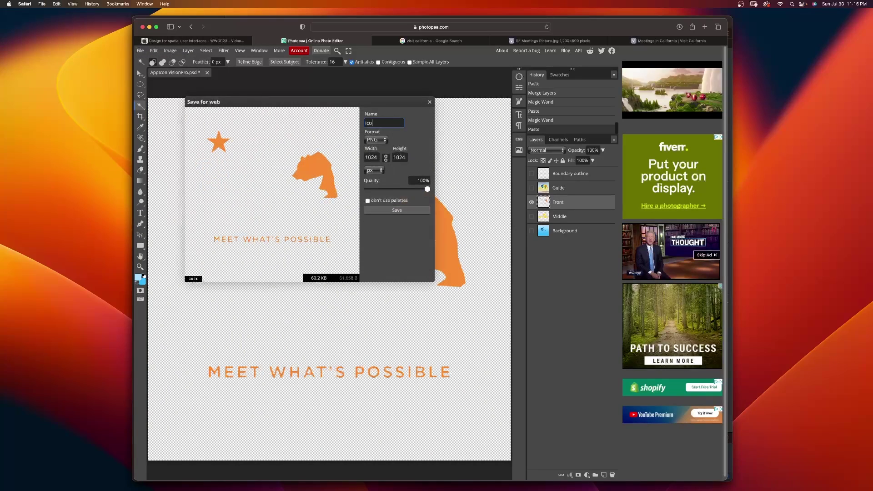
type("nFront")
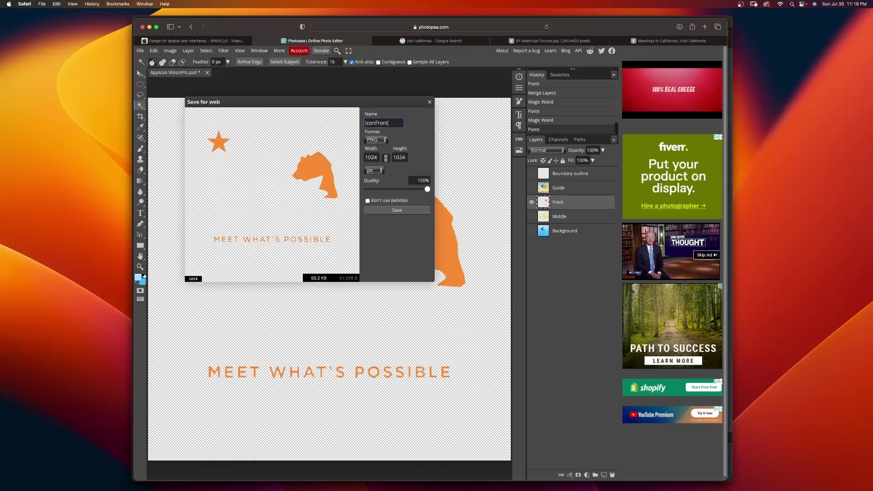
type("VisitCA")
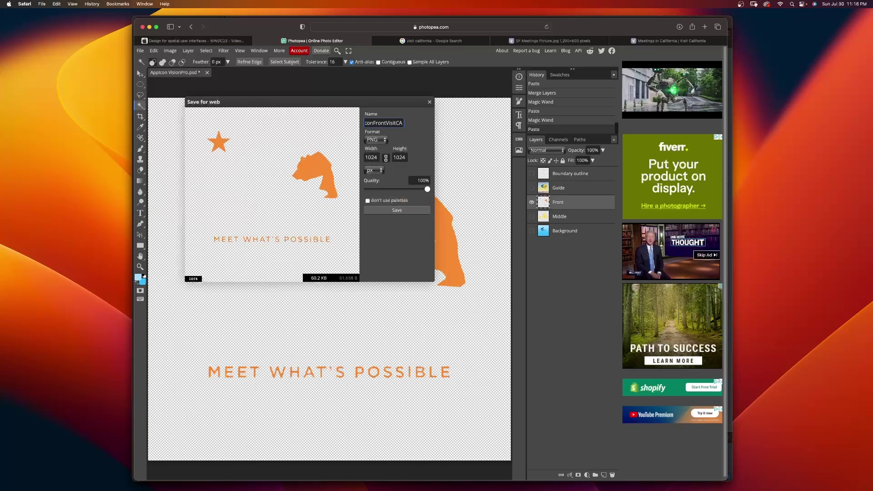
type("@2x")
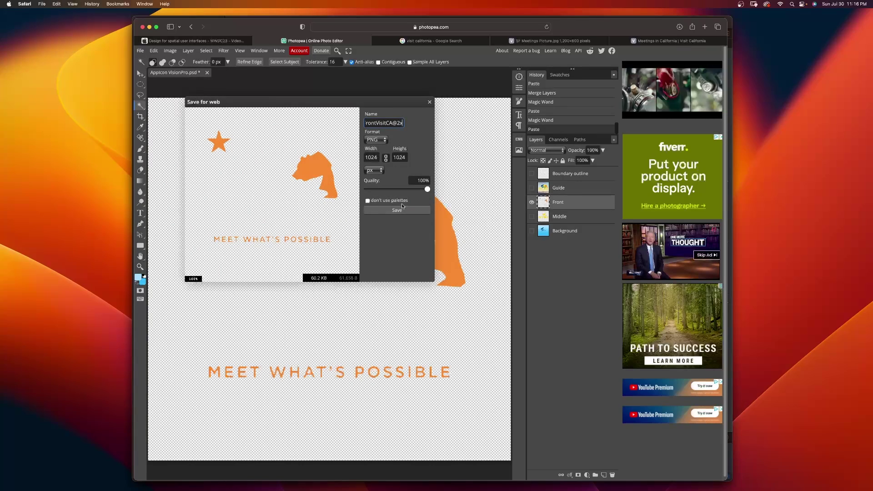
left_click(398, 211)
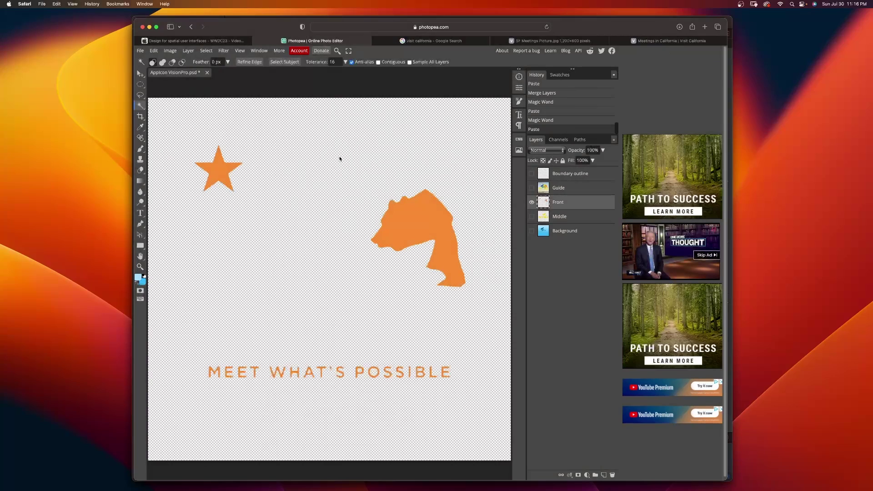
Step: Save the layered document as iconVisitCA.psd in the icons folder
left_click(141, 51)
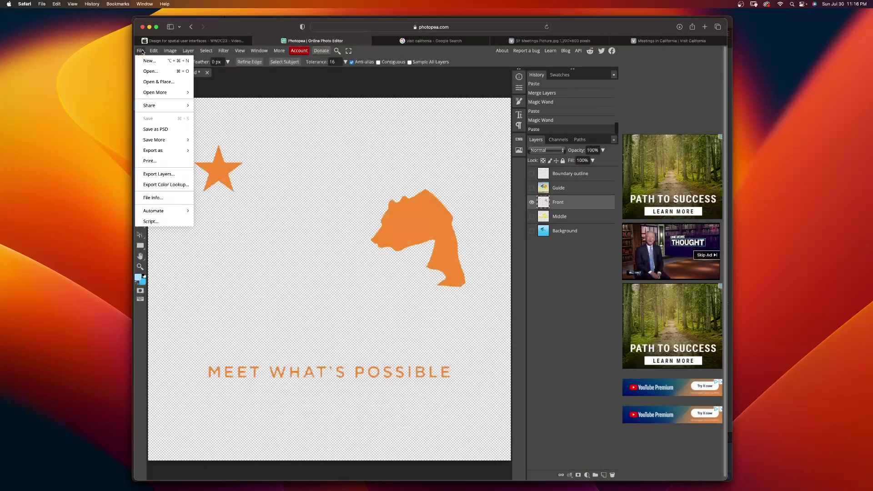
left_click(162, 131)
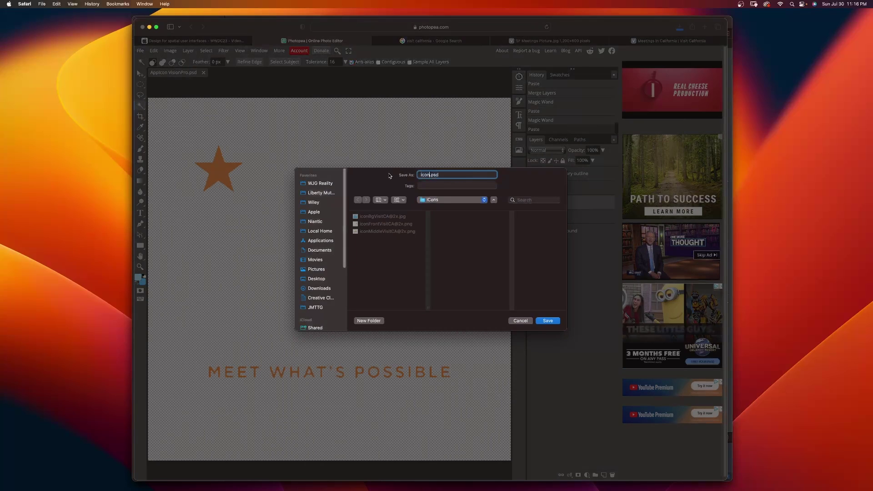
type("iconVisitCA")
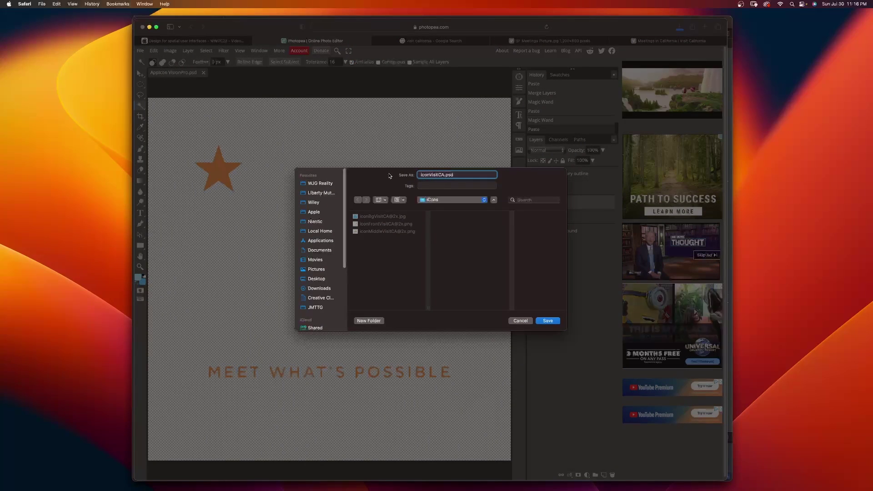
key("Return")
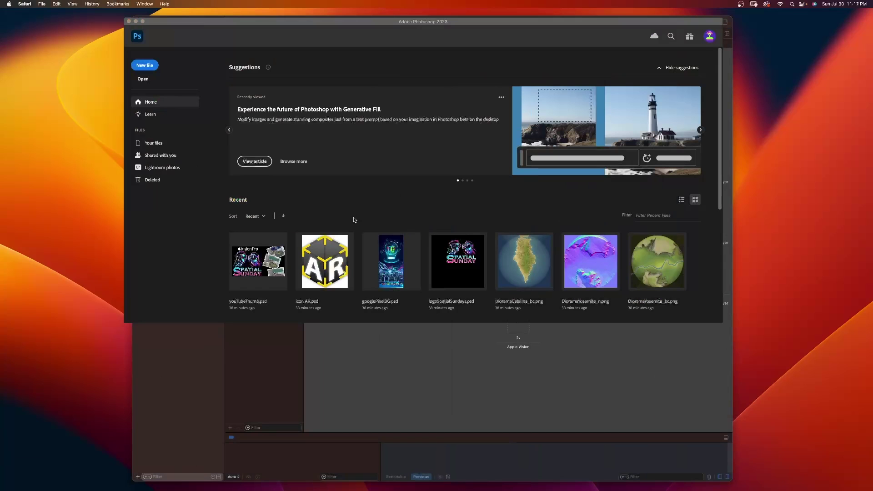
Step: Switch to Photoshop and create a 1024 × 1024 pixel document named iconVisitCA at 72 pixels/inch with transparent background contents
left_click(147, 66)
left_click(147, 66)
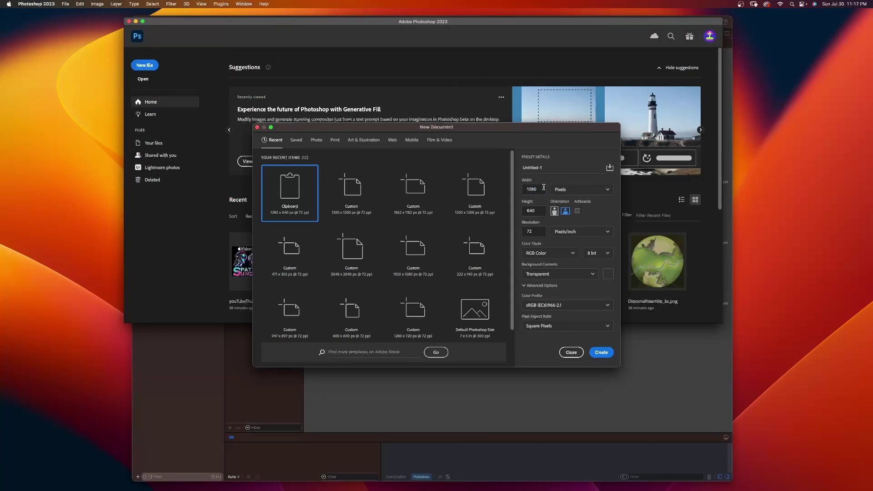
left_click(547, 168)
key("BackSpace")
left_click(539, 189)
type("1024")
left_click(540, 211)
type("102")
left_click(546, 274)
left_click(545, 322)
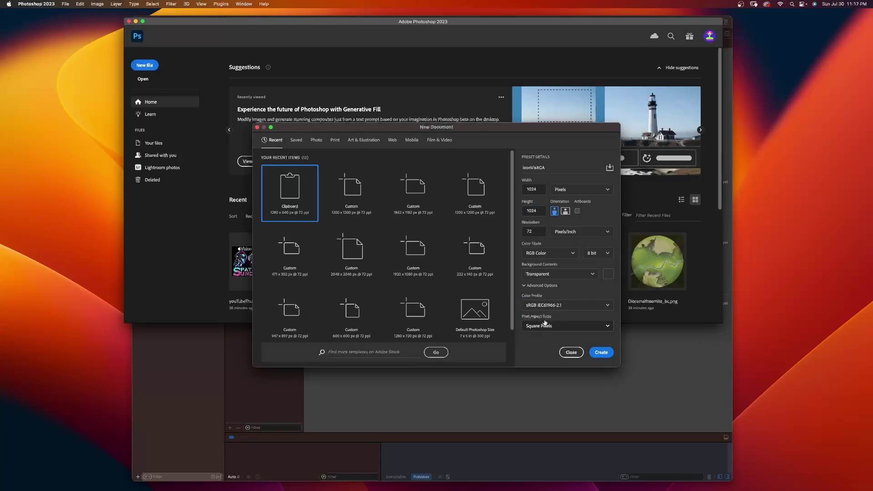
left_click(601, 353)
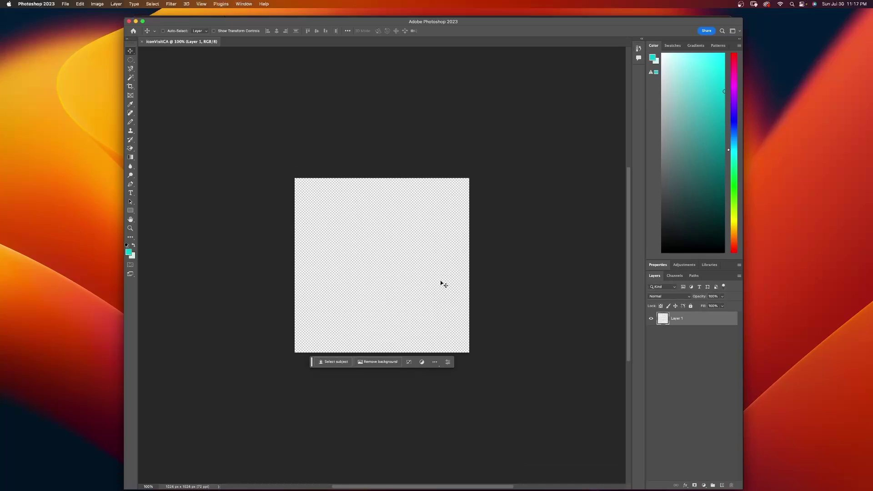
Step: Rename the existing layer Background and add a new layer named Middle above it
key("super+0")
double_click(675, 318)
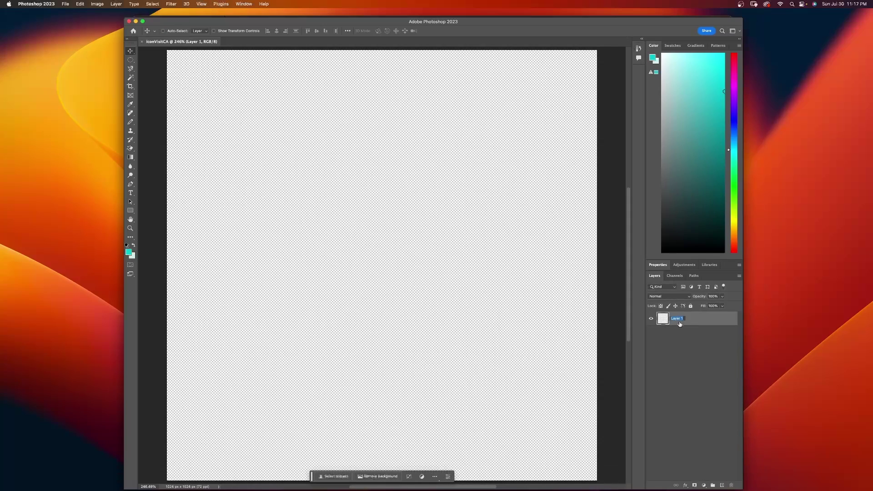
type("background")
key("Return")
left_click(722, 485)
double_click(677, 318)
type("Middle")
key("Return")
Step: Add three more layers above Middle, naming them Front, Boundary Circle and Guide in ascending order
left_click(722, 486)
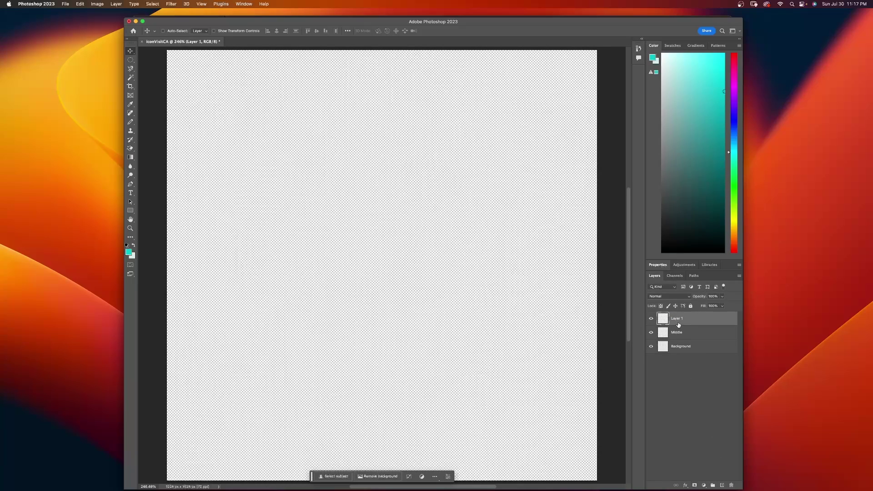
type("F")
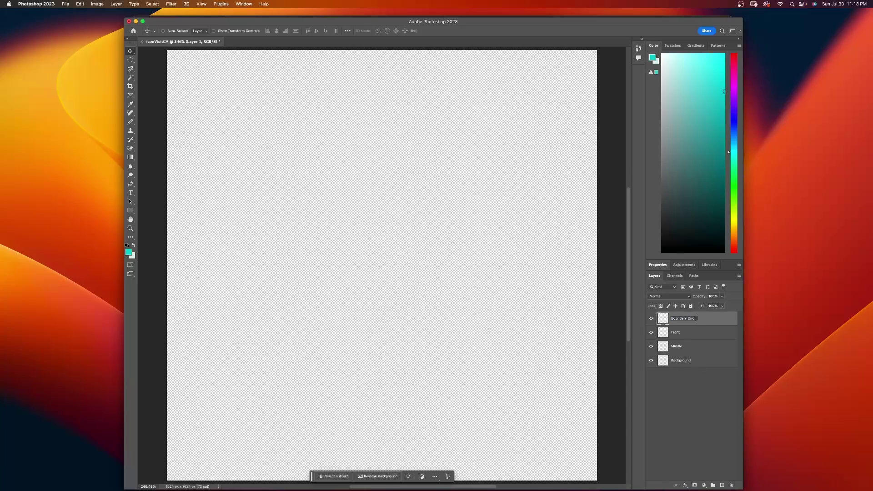
type("le")
key("Return")
left_click(722, 485)
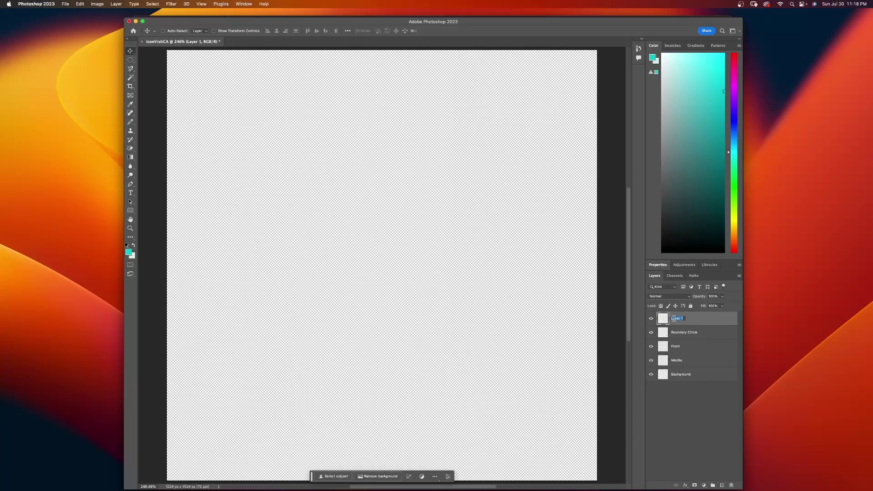
type("C")
Step: Copy the California bear logo image from the Visit California meetings page in Safari and paste it into the Guide layer in Photoshop
left_click(11, 68)
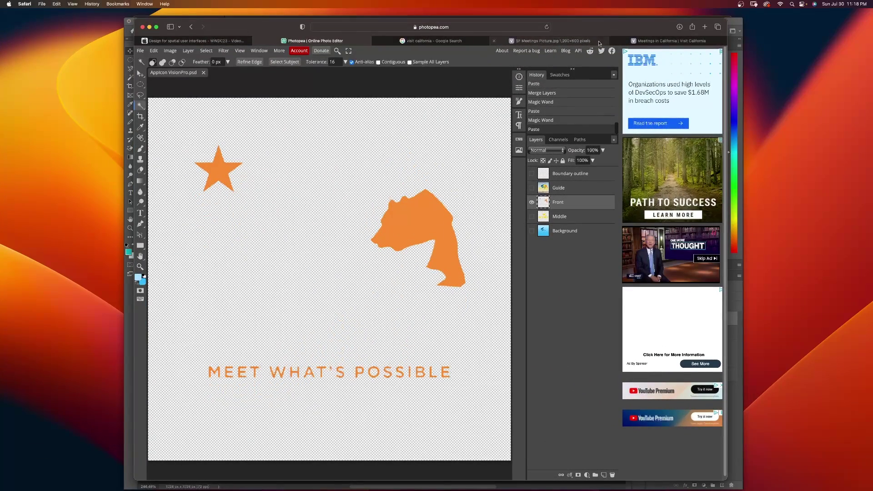
left_click(661, 42)
right_click(475, 200)
left_click(473, 236)
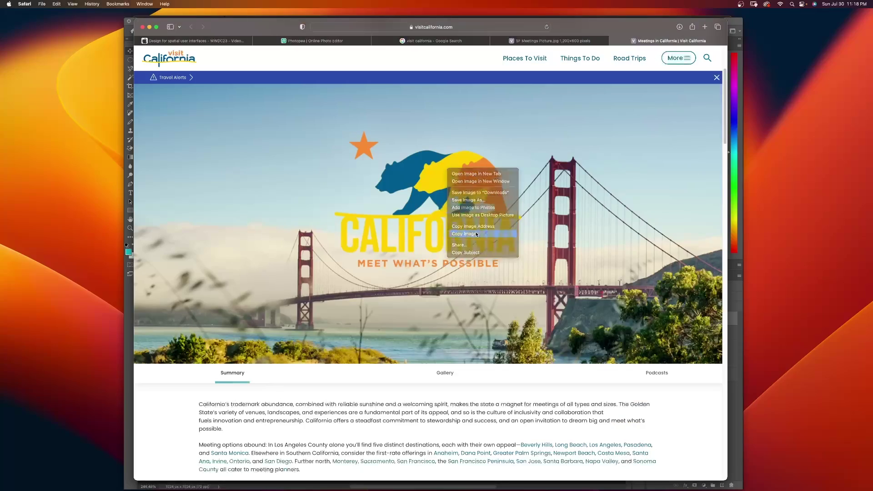
left_click(733, 24)
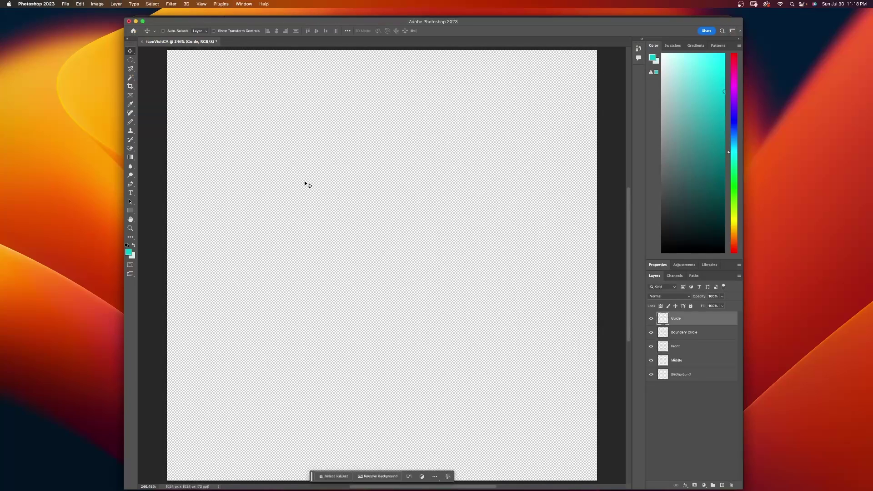
key("super+v")
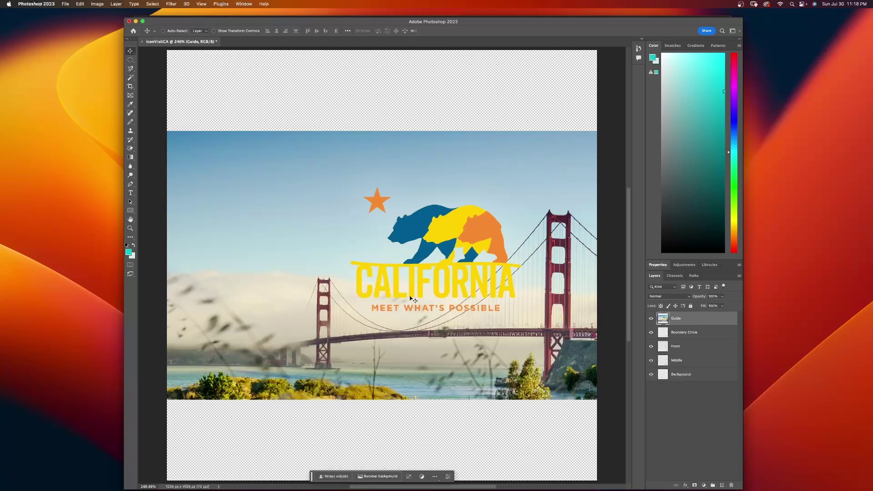
key("super+minus")
key("super+minus")
key("super+minus")
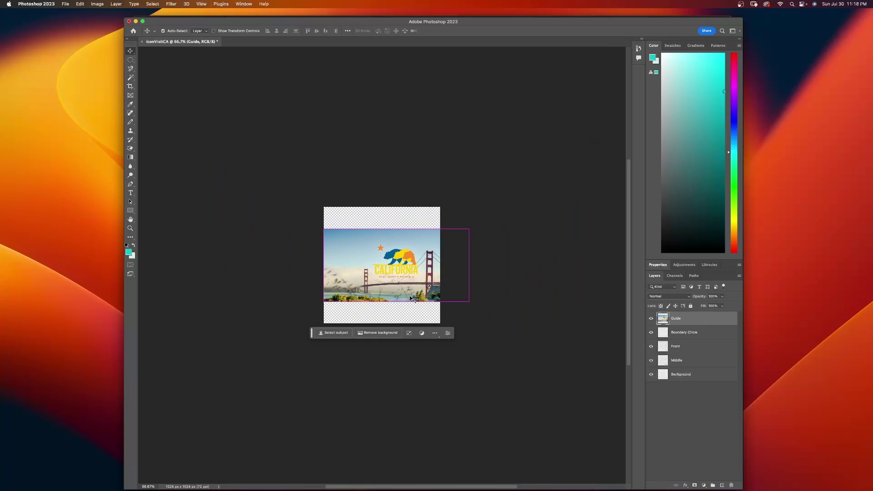
key("super")
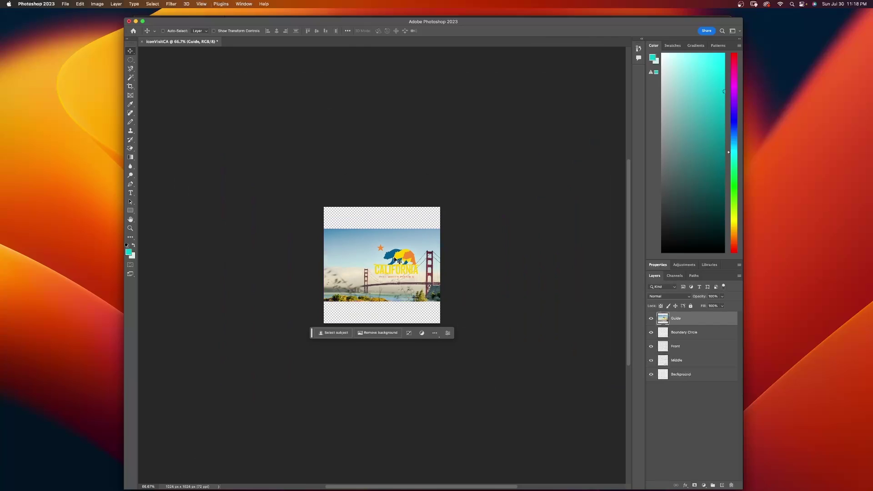
Step: Scale the Guide image to about 220% and reposition it so the California bear logo is centred and fills the canvas
key("super+t")
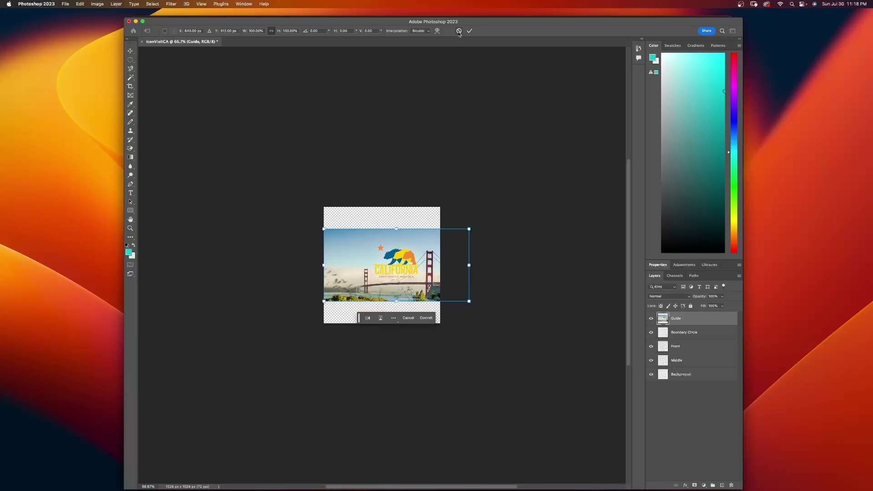
left_click(459, 31)
left_click(80, 4)
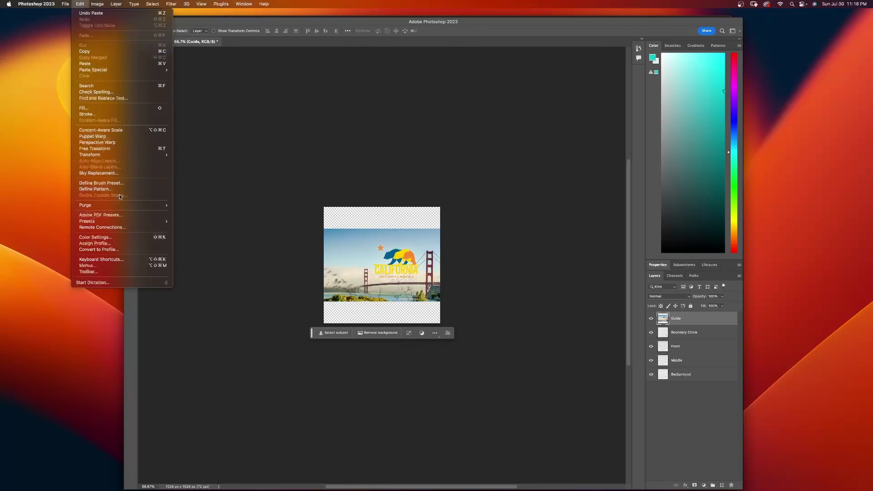
mouse_move(109, 156)
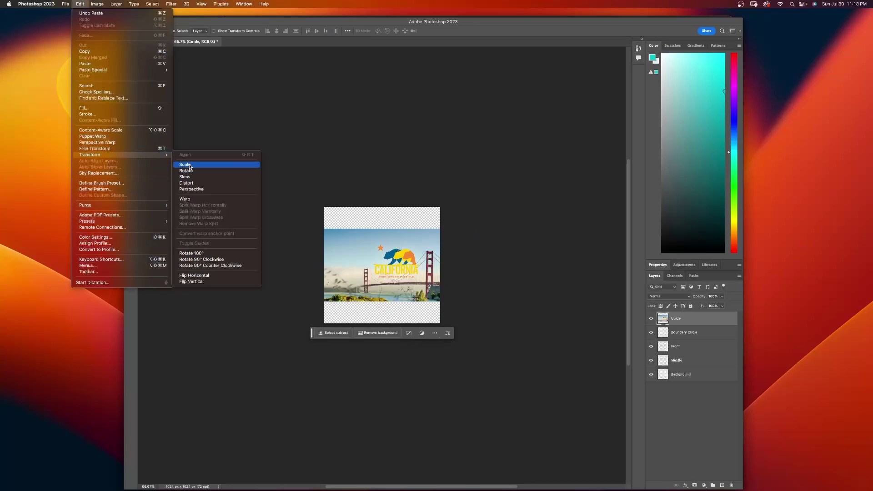
left_click(190, 165)
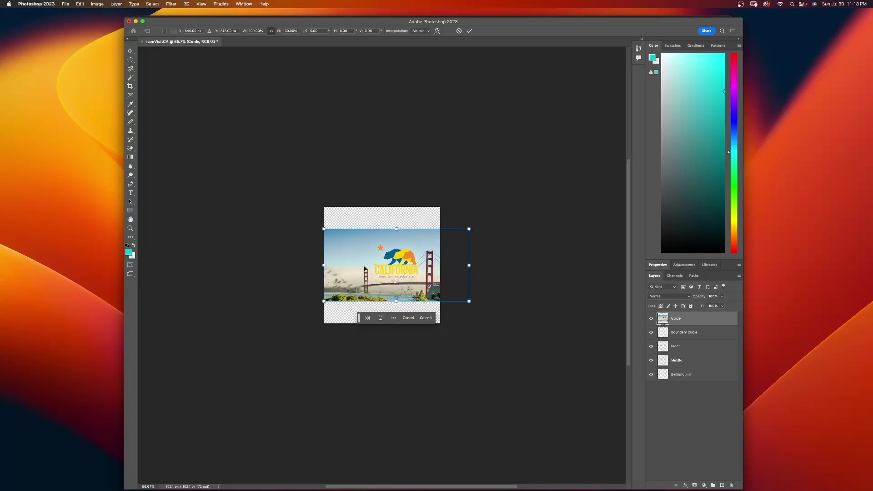
left_click_drag(321, 227, 211, 172)
left_click_drag(468, 300, 528, 332)
left_click_drag(439, 284, 450, 299)
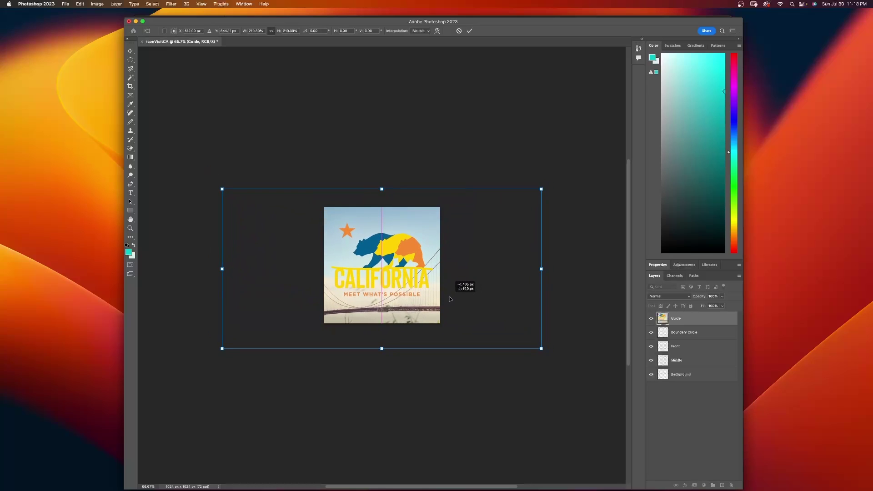
key("Return")
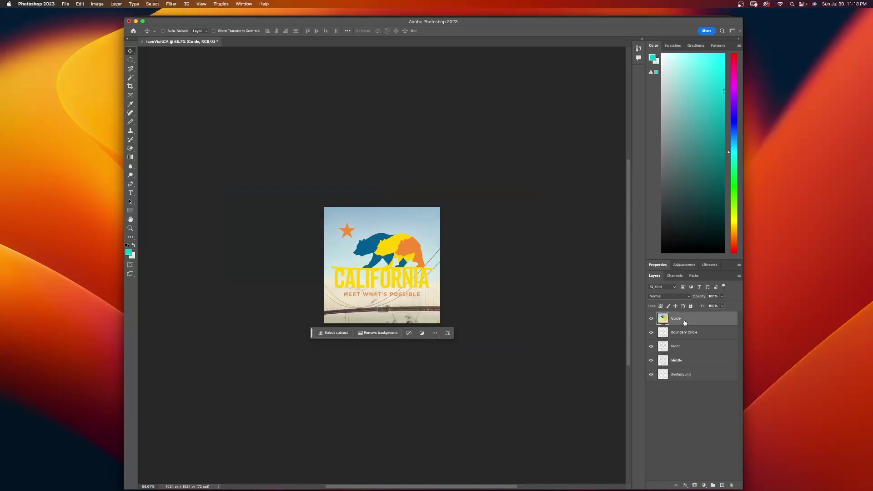
Step: Move the Guide layer below Boundary Circle, then make a circular selection spanning the whole canvas on the Boundary Circle layer
left_click_drag(685, 320, 680, 339)
left_click(677, 320)
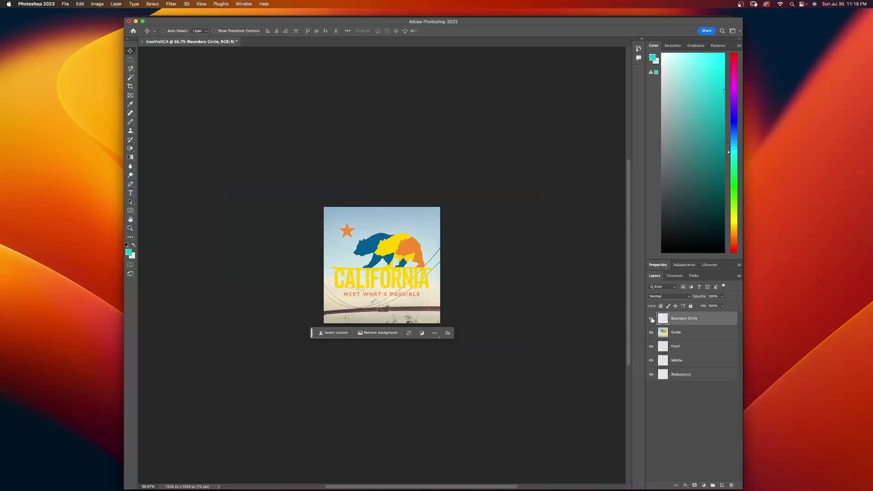
left_click(131, 59)
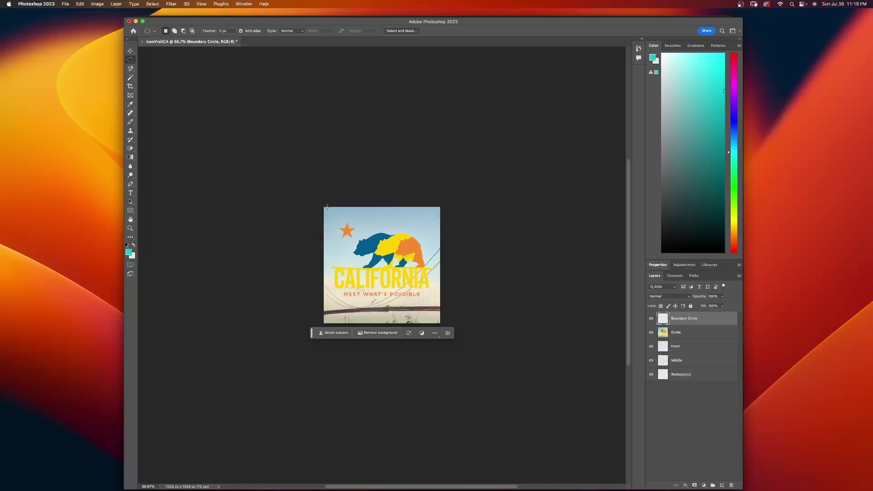
key("super+0")
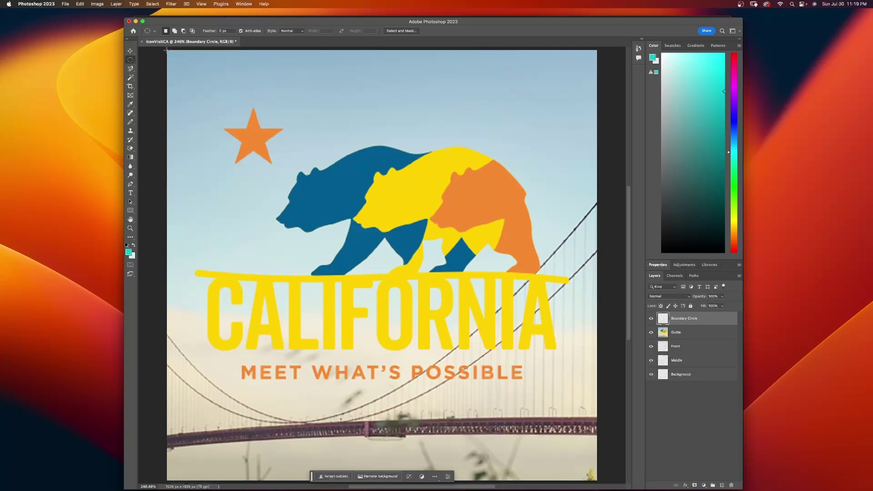
left_click_drag(166, 50, 591, 476)
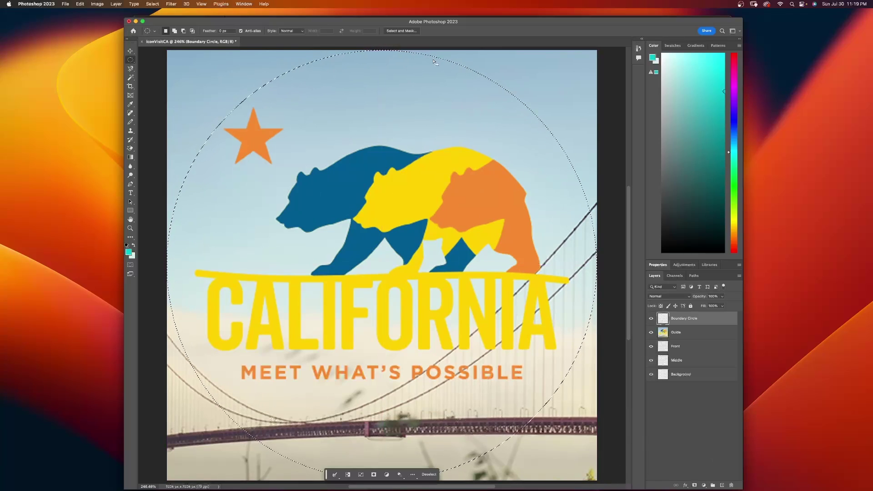
Step: Stroke the inside of the circular selection with white (ffffff) at 100% opacity on the Boundary Circle layer, and deselect it
left_click(81, 4)
left_click(87, 114)
left_click(414, 226)
type("ffffff")
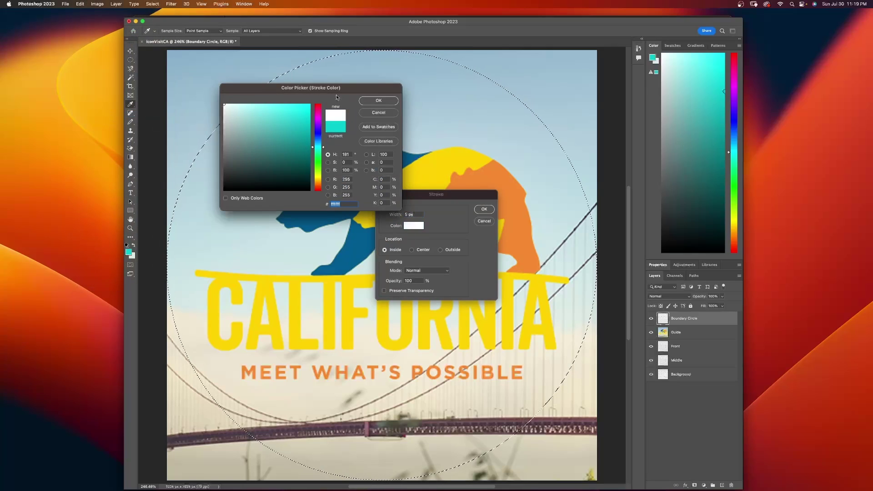
key("Return")
key("Up")
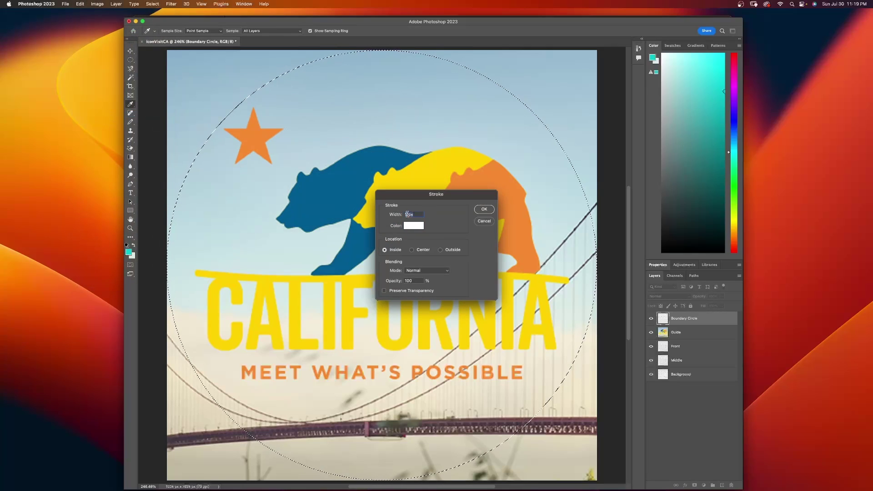
key("Down")
key("Down")
key("Down")
key("Down")
key("Down")
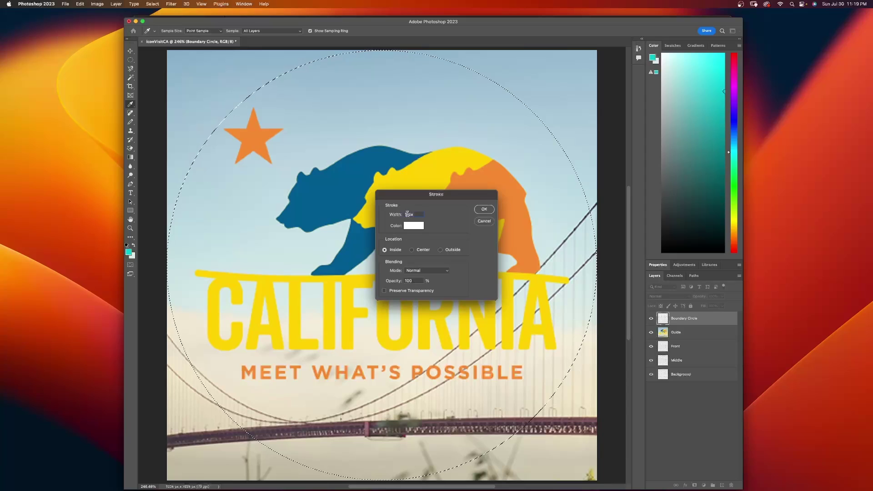
type("0")
left_click(484, 209)
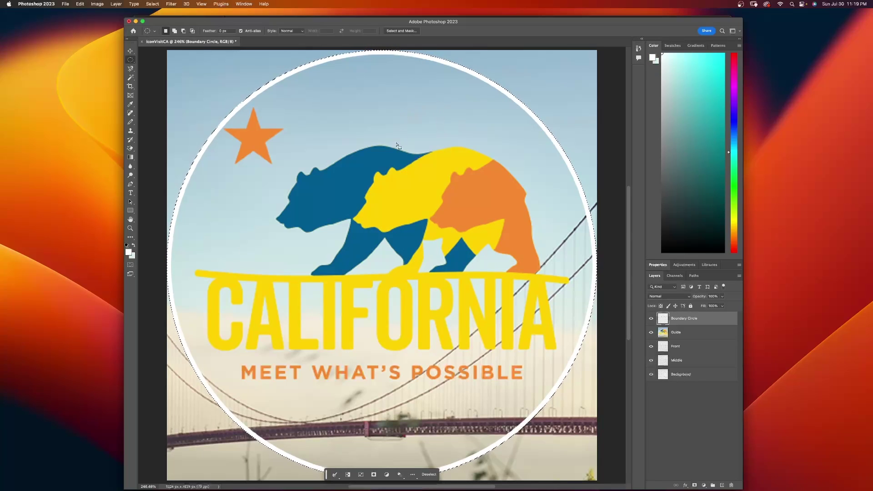
key("super+d")
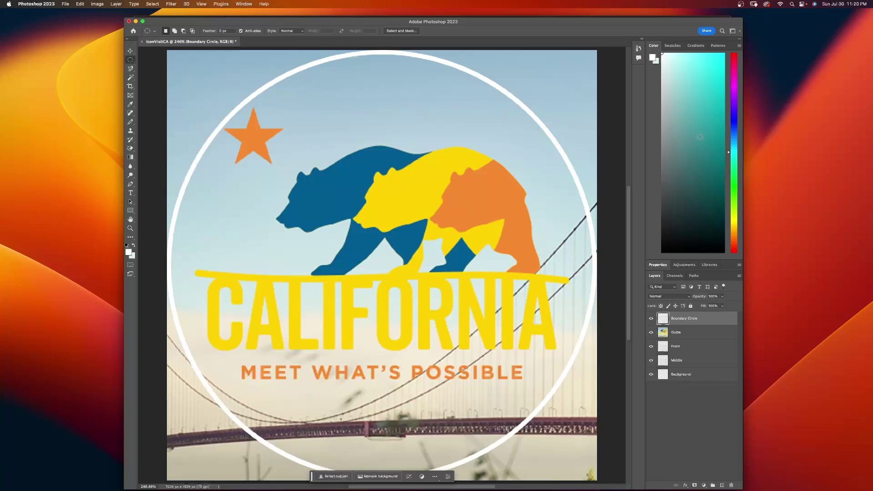
Step: Set the foreground colour to pale cyan and the background colour to bright cyan
left_click(722, 157)
left_click(724, 53)
key("x")
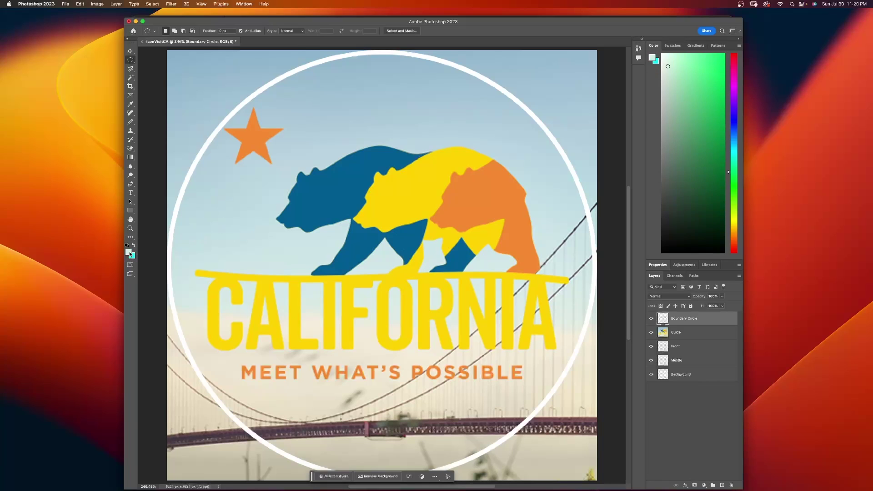
left_click(734, 134)
left_click(683, 54)
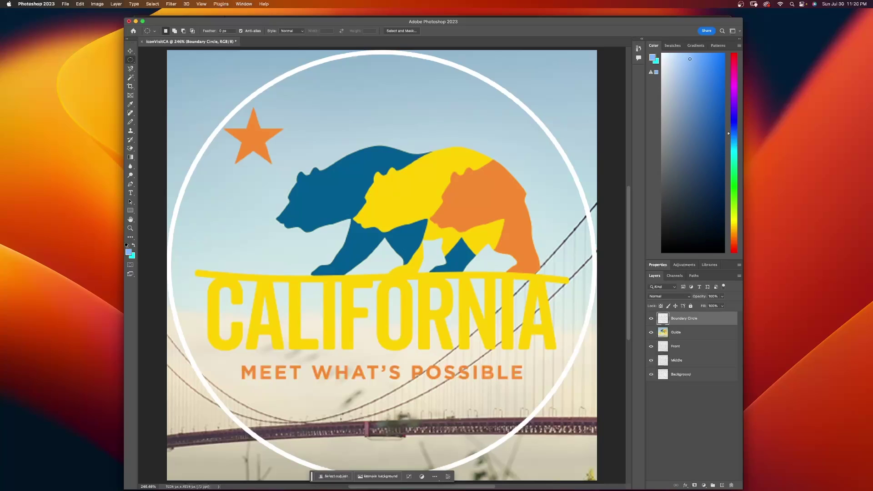
left_click(734, 150)
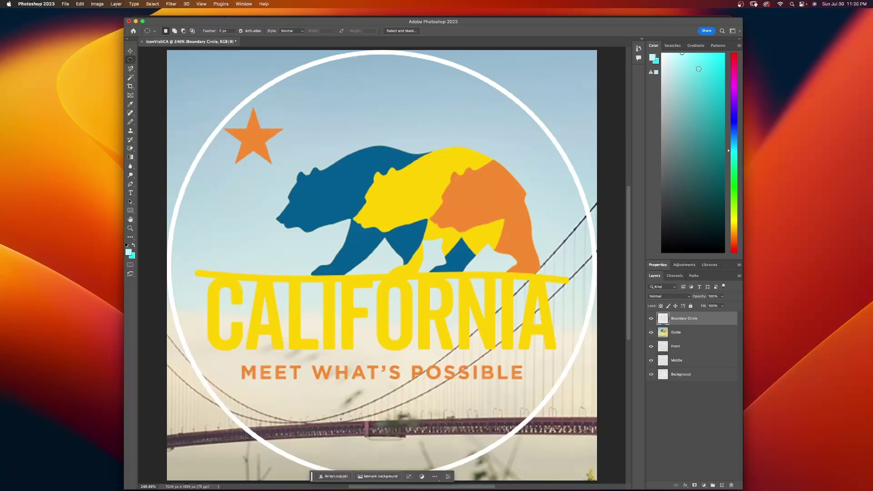
left_click(133, 246)
left_click(133, 246)
left_click(134, 246)
left_click(133, 246)
Step: Hide the Guide layer and activate the Gradient tool with the Background layer selected
left_click(688, 375)
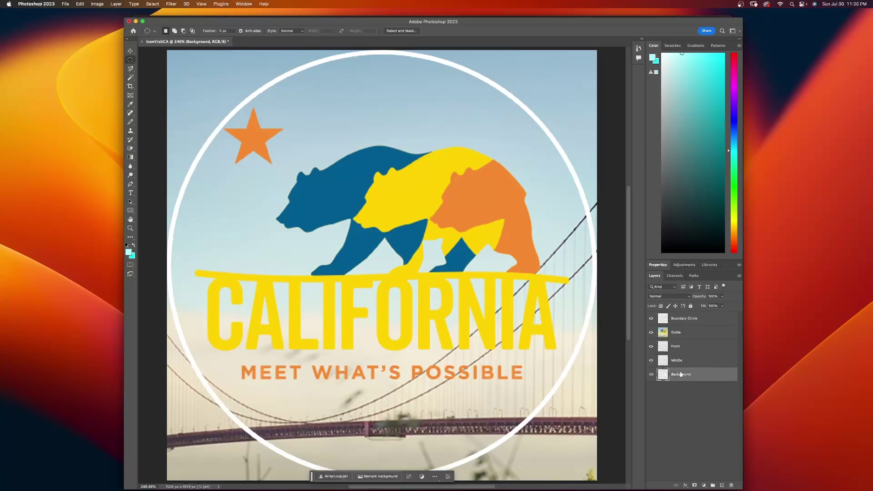
left_click(651, 333)
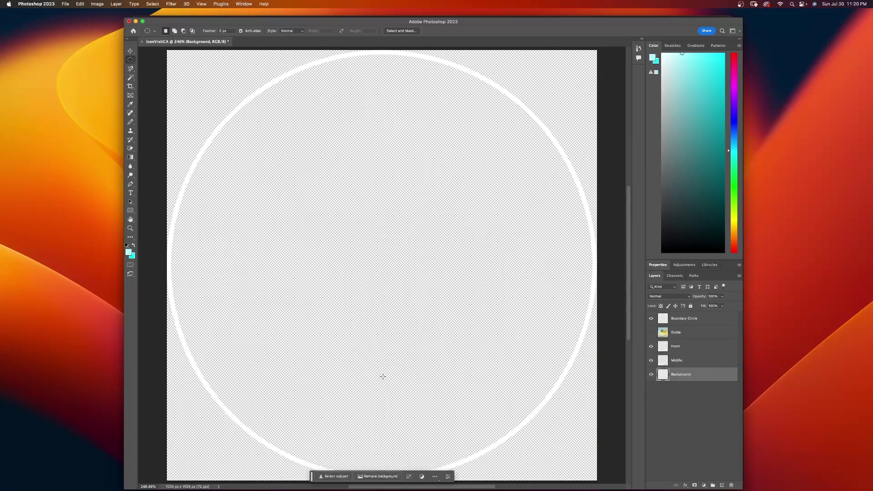
left_click(130, 157)
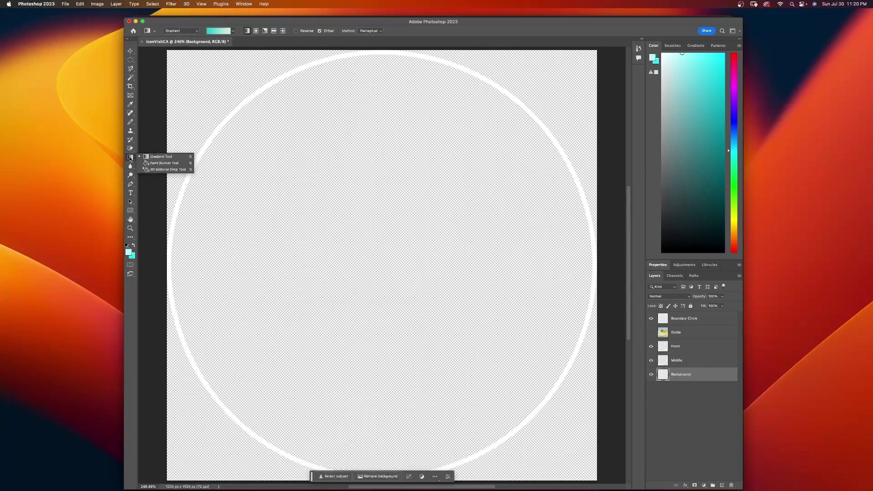
left_click(159, 157)
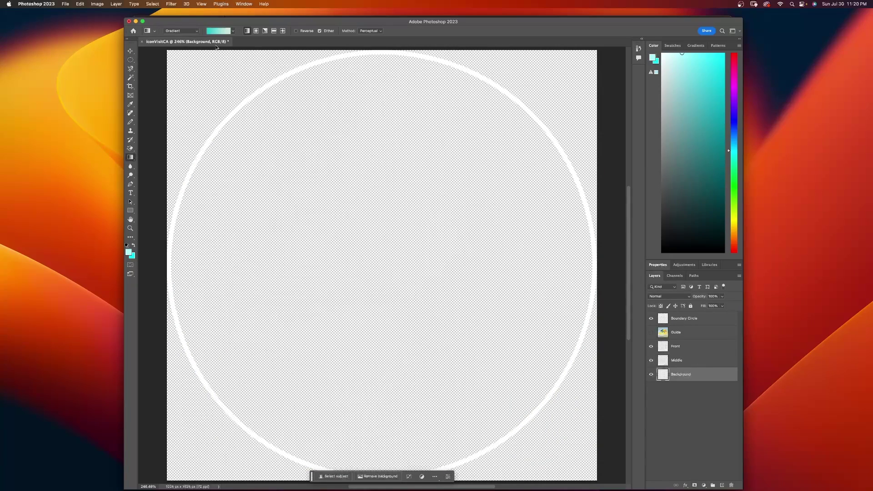
Step: Fill the Background layer with a vertical linear gradient from pale to bright cyan, using the first Basics preset
left_click(194, 32)
left_click(222, 31)
left_click(233, 32)
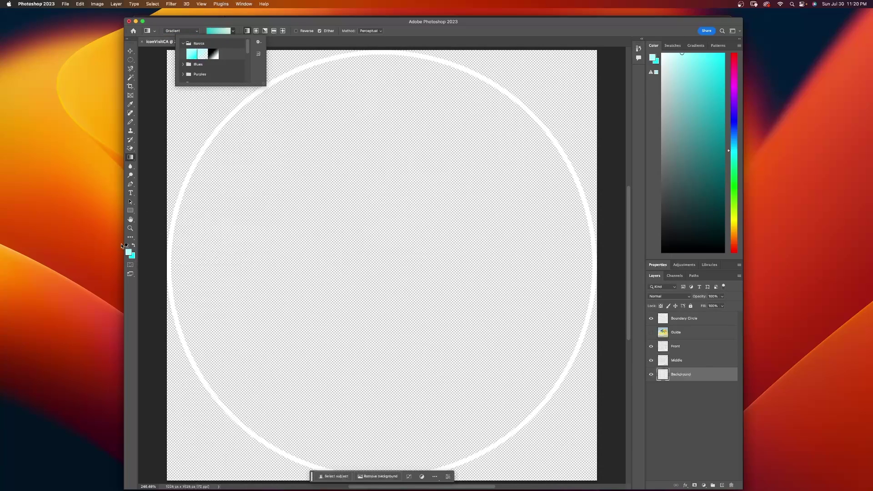
left_click(183, 64)
scroll(214, 69, "down", 3)
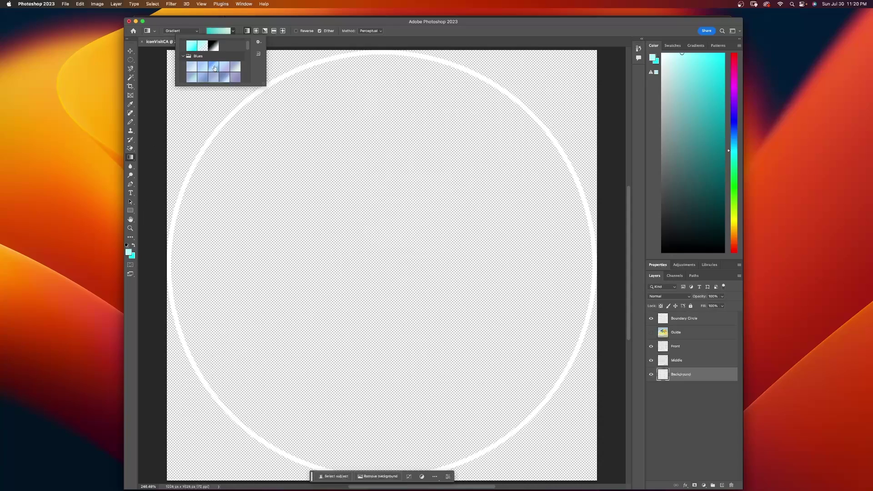
scroll(216, 73, "down", 2)
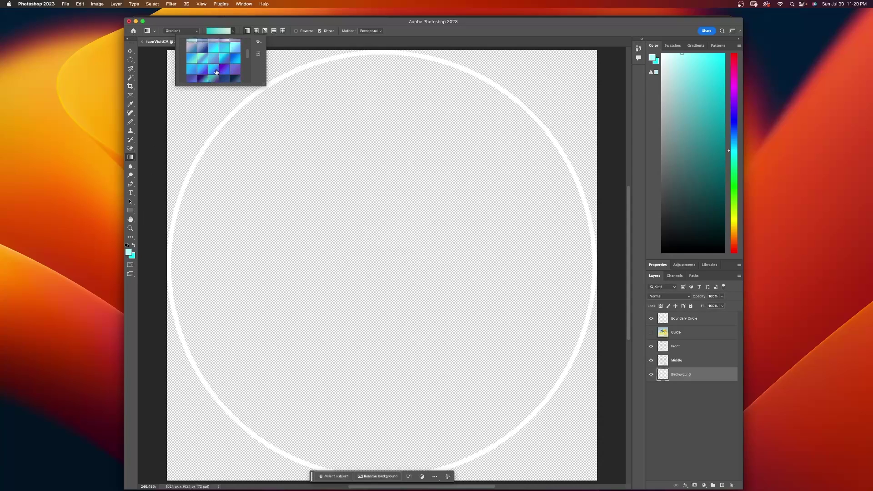
scroll(216, 71, "up", 5)
left_click(192, 55)
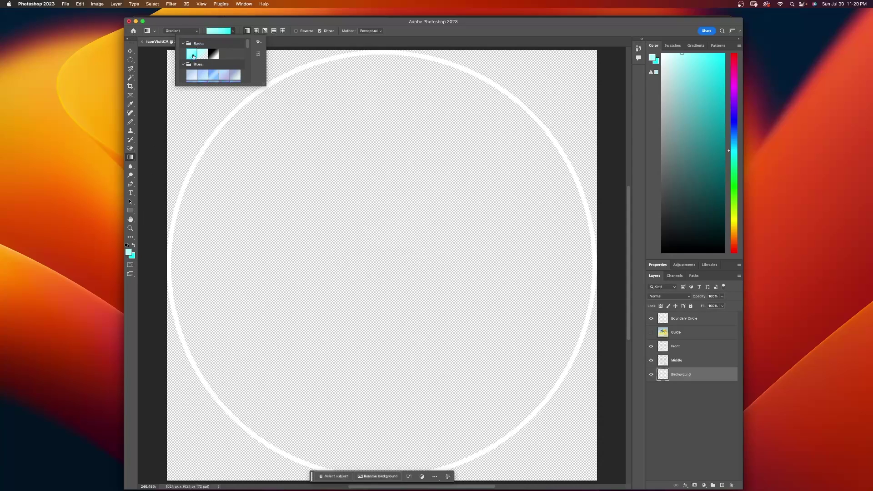
left_click(183, 43)
left_click(397, 294)
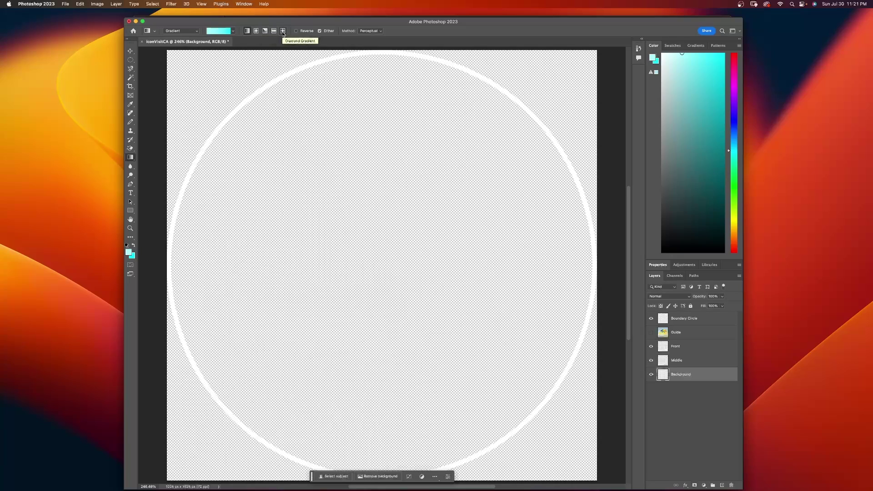
left_click(246, 31)
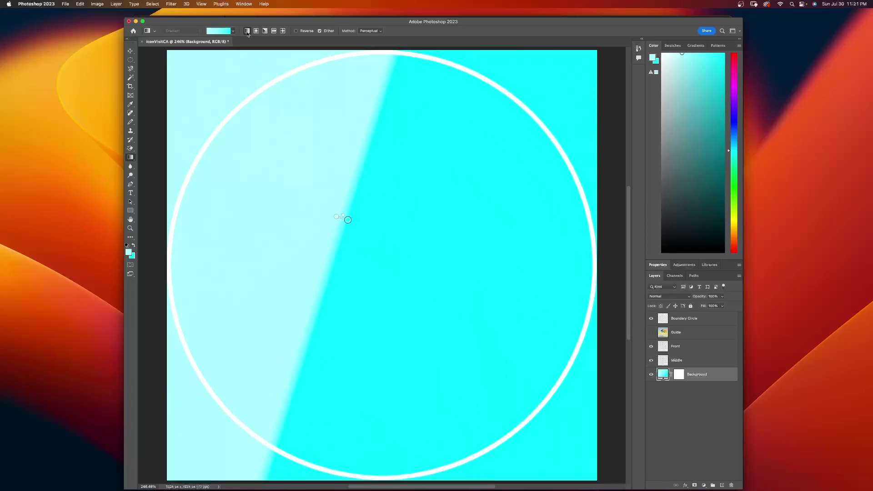
left_click_drag(380, 144, 378, 375)
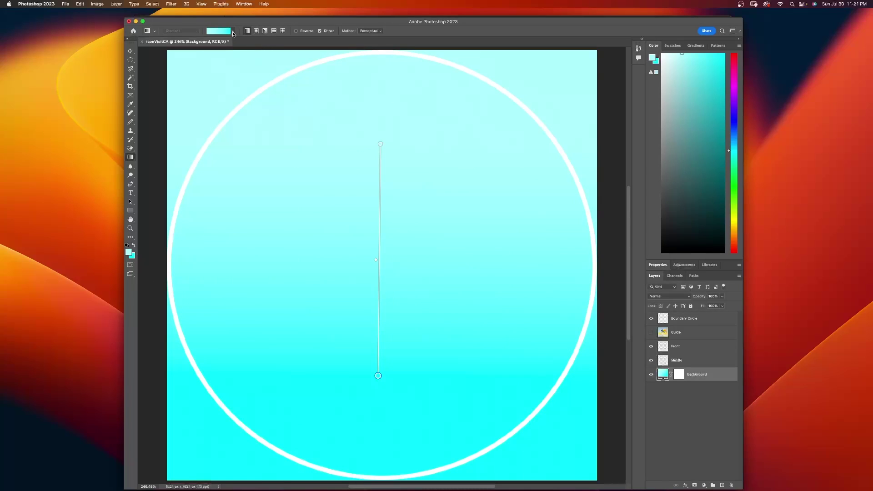
Step: Compare several Blues gradient presets on the Background layer and apply the third preset of that group
left_click(233, 31)
scroll(211, 65, "down", 2)
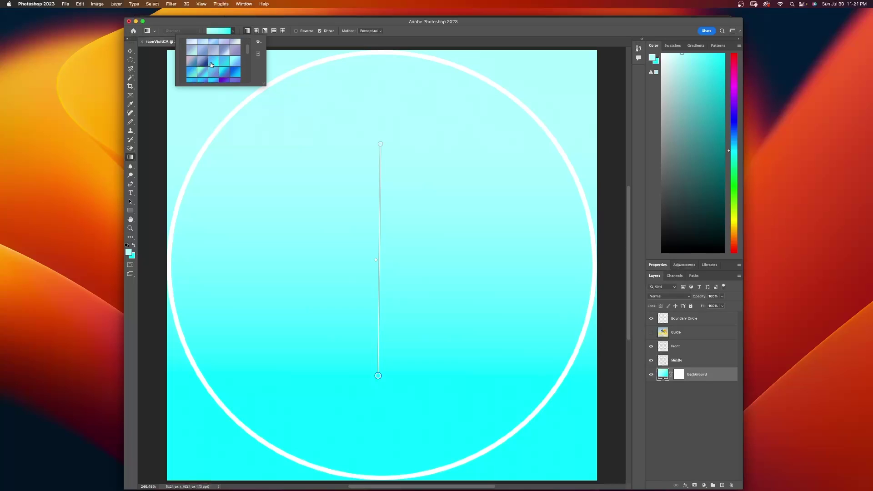
scroll(222, 67, "down", 2)
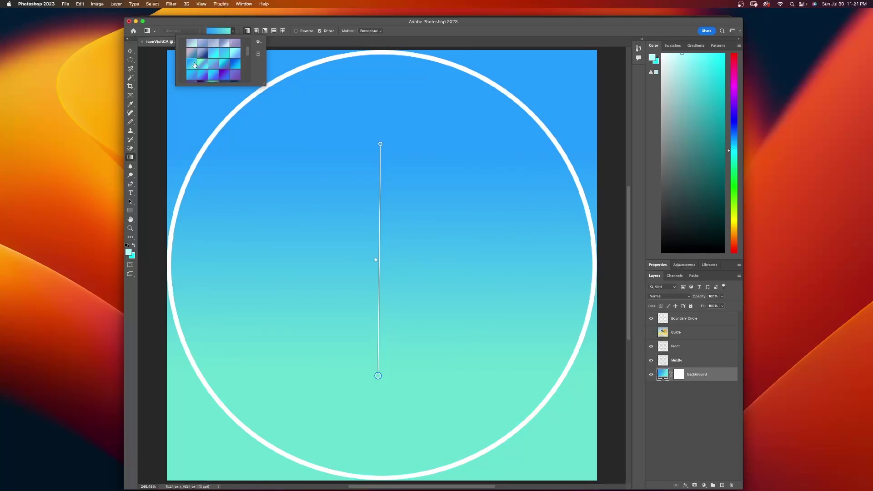
left_click(195, 65)
left_click(235, 54)
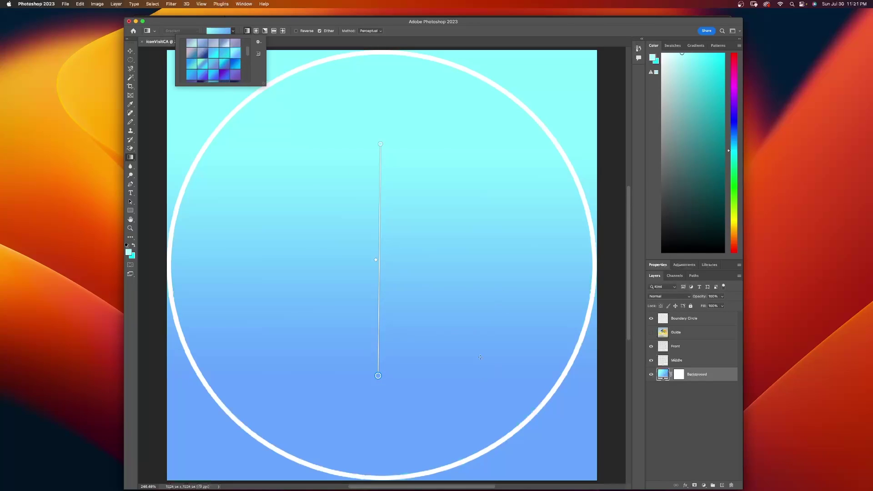
left_click(224, 74)
scroll(201, 57, "down", 5)
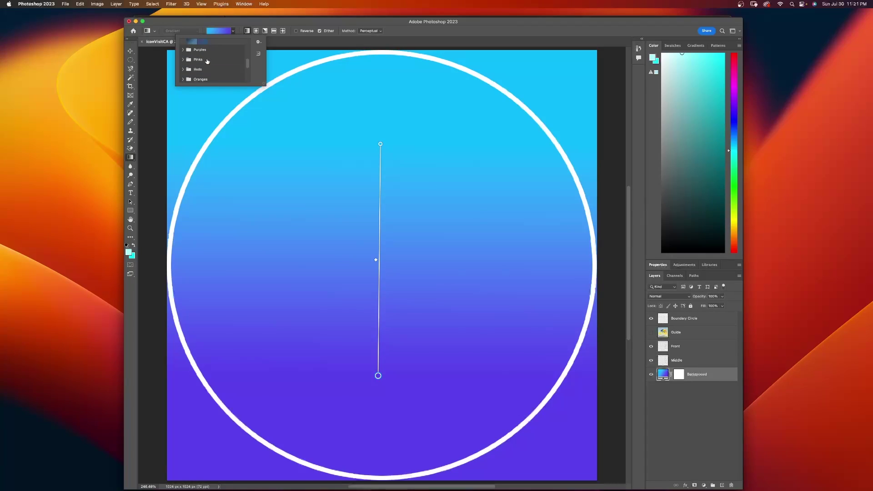
scroll(202, 64, "up", 3)
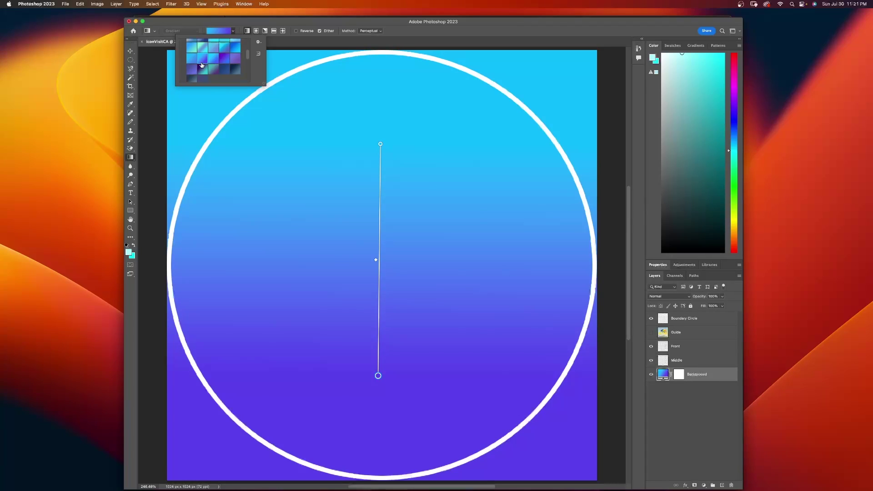
scroll(201, 65, "up", 3)
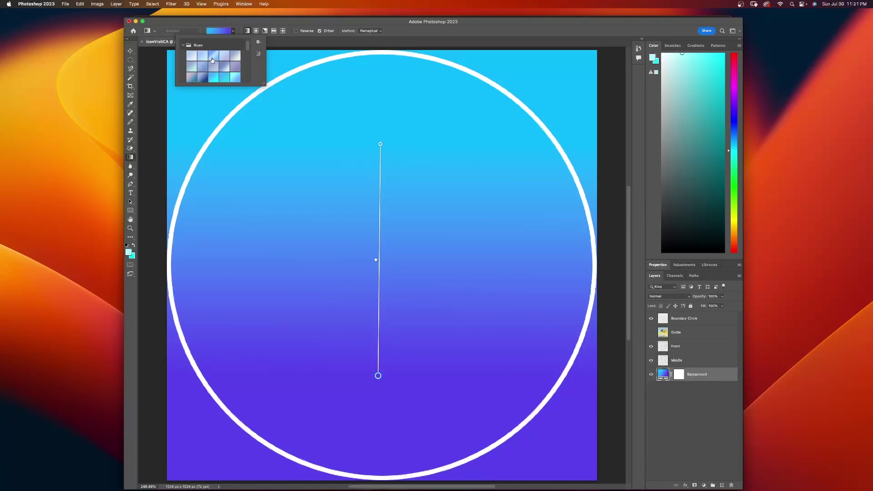
left_click(213, 56)
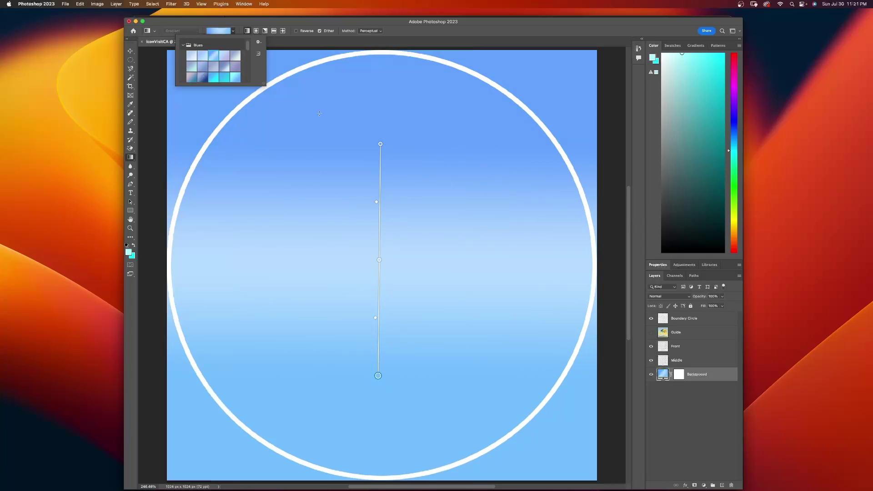
Step: Toggle the Guide layer's visibility to compare it with the new gradient, leaving it shown
left_click(651, 333)
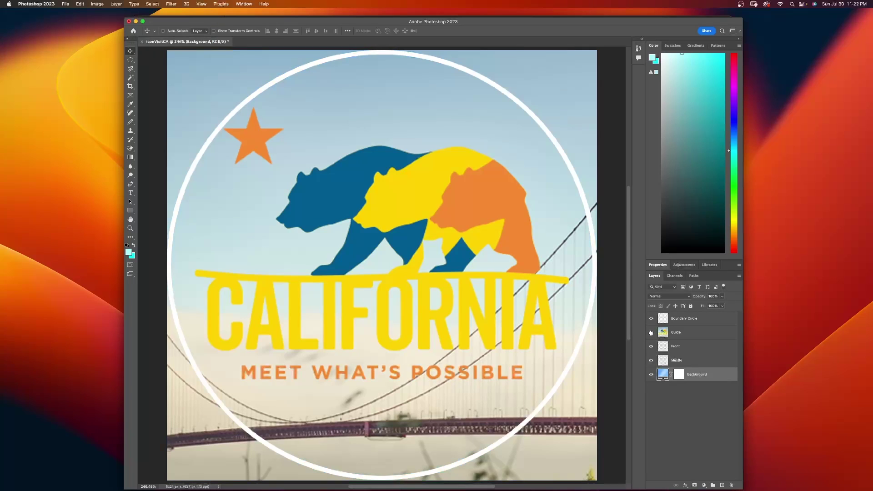
left_click(651, 332)
left_click(651, 332)
left_click(651, 332)
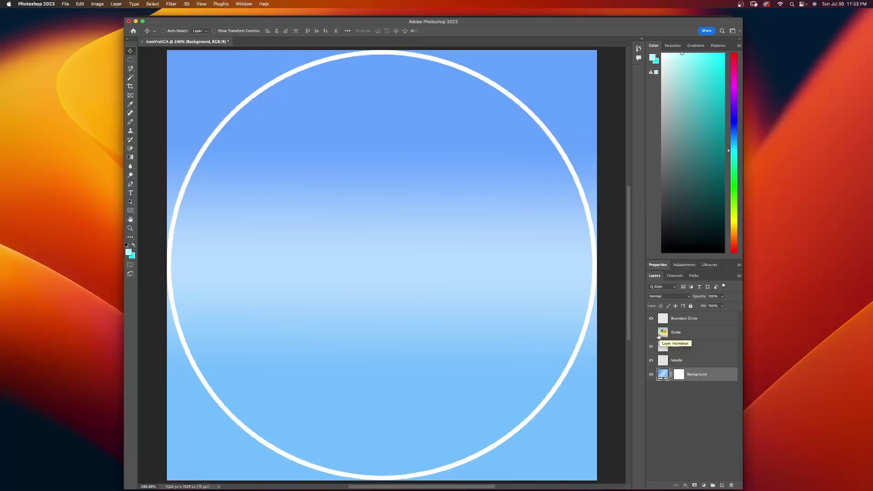
left_click(651, 333)
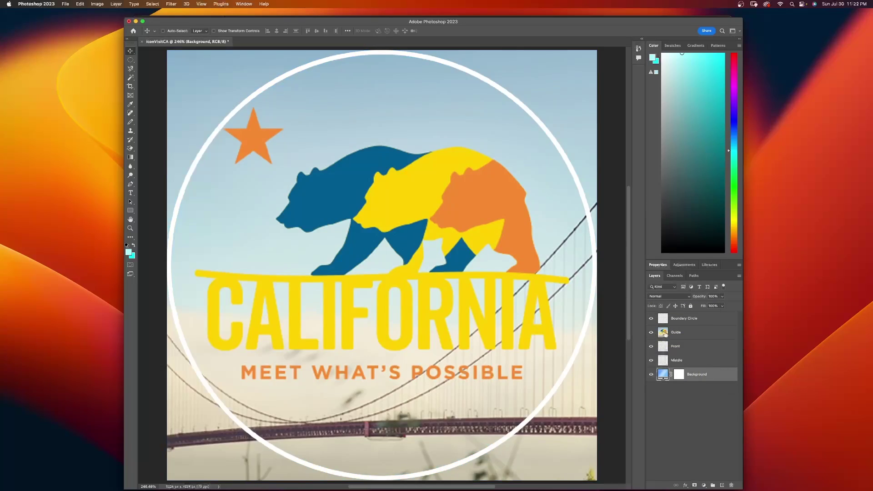
Step: Select all the blue bear areas on the Guide layer with the Magic Wand, keeping Contiguous off
left_click(674, 335)
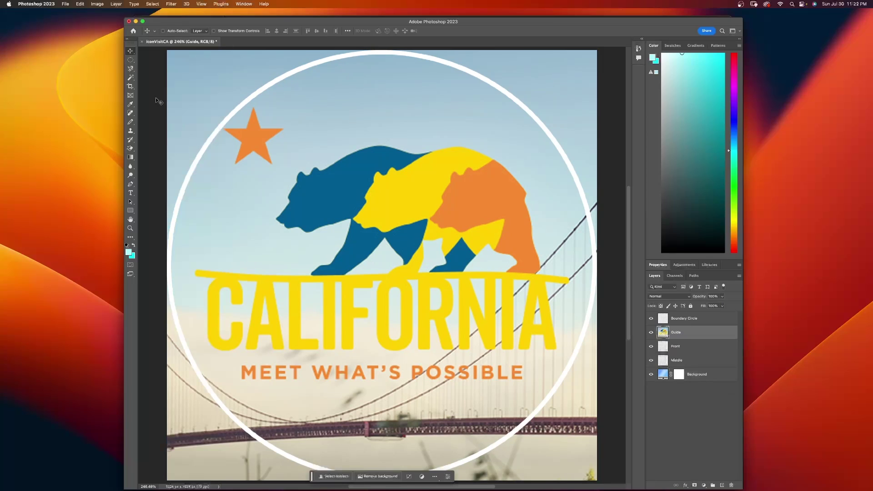
left_click(131, 78)
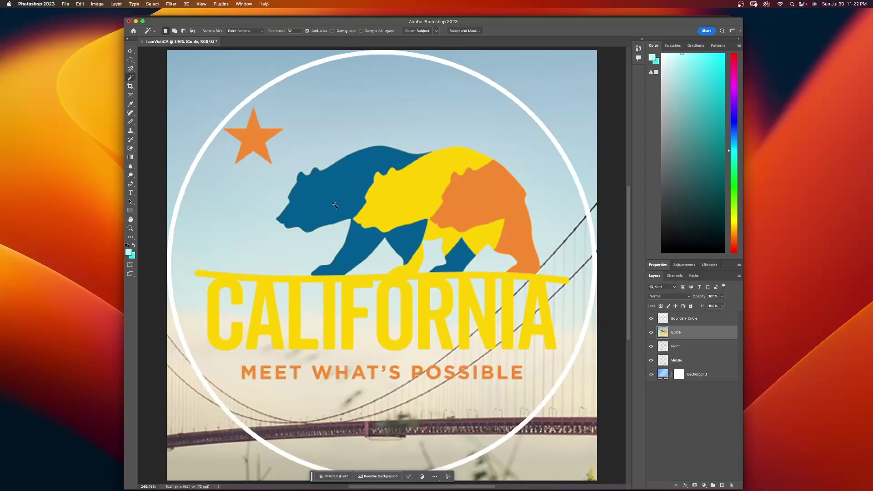
left_click(334, 205)
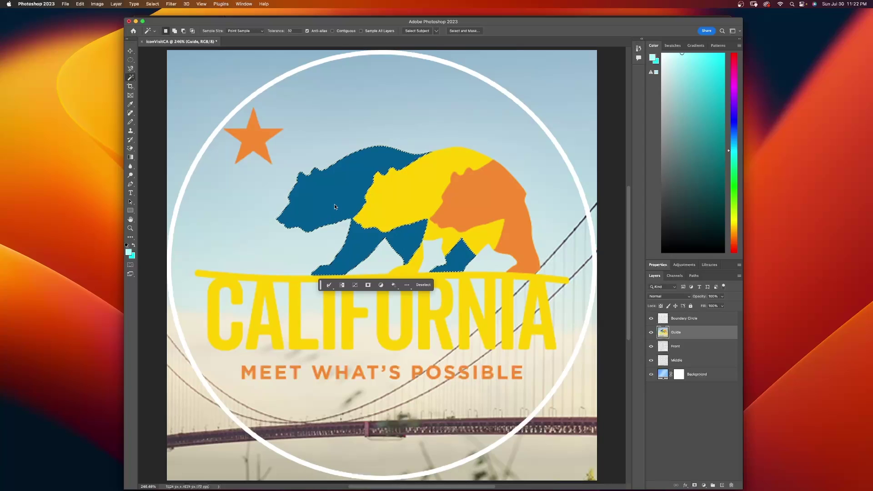
left_click(332, 31)
left_click(333, 31)
Step: Copy the selected blue bear areas and paste them as a new layer directly above the Background layer
left_click(689, 376)
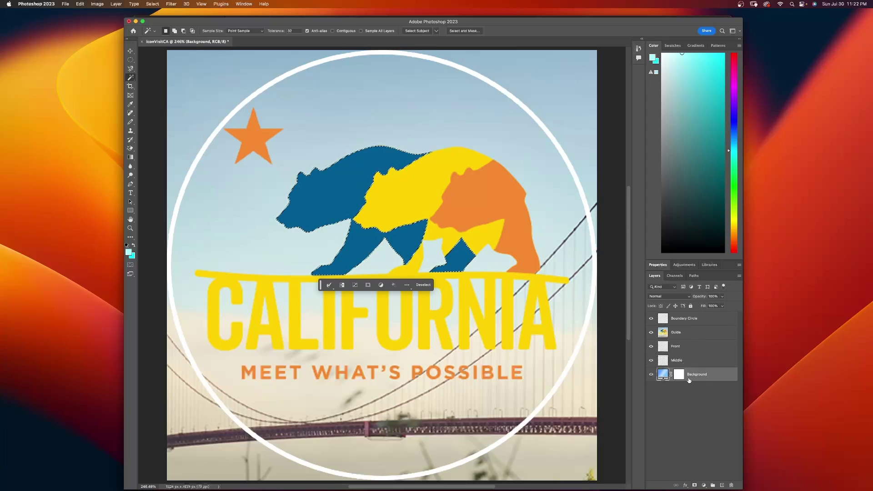
key("super+c")
key("super+v")
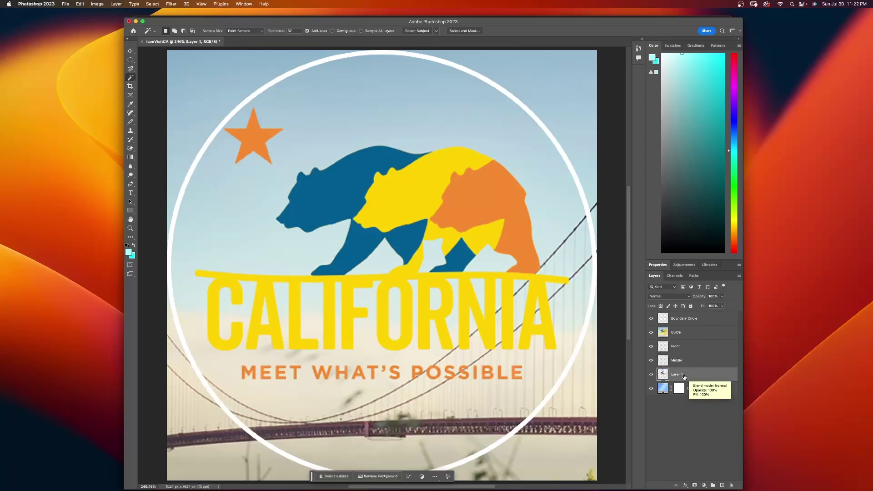
left_click(677, 376)
right_click(677, 376)
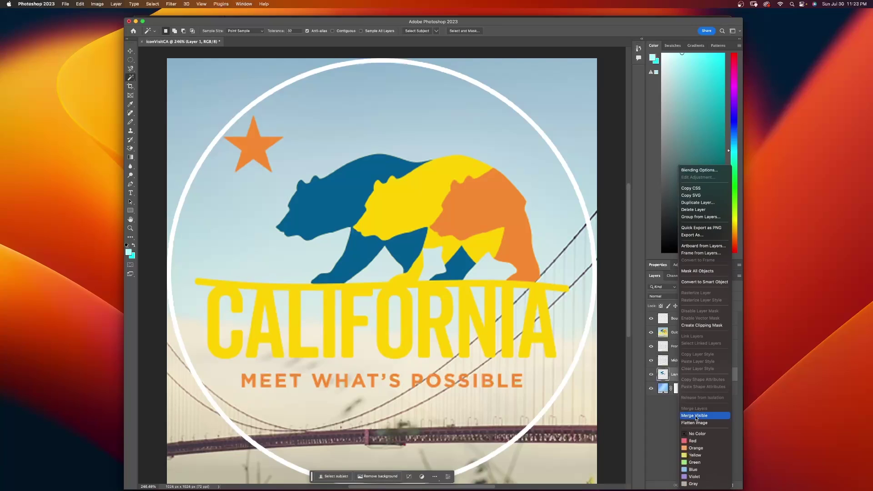
left_click(665, 403)
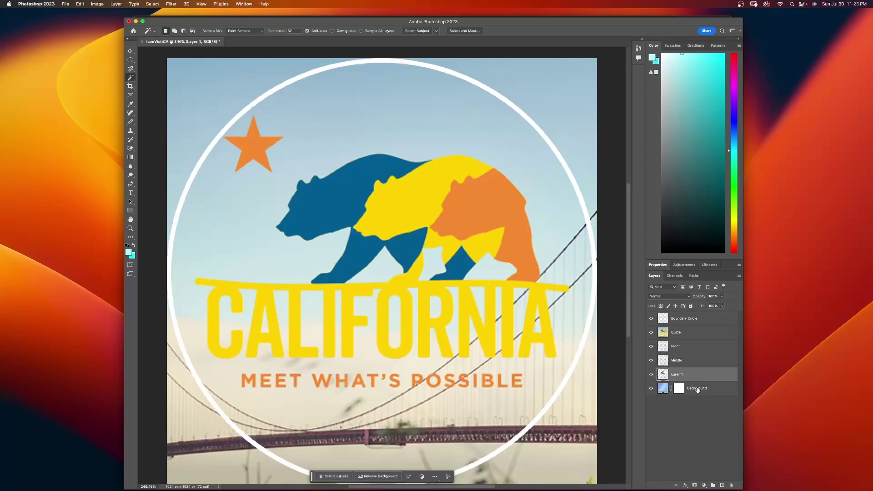
Step: Delete the Background layer's mask and rasterize the layer
right_click(678, 388)
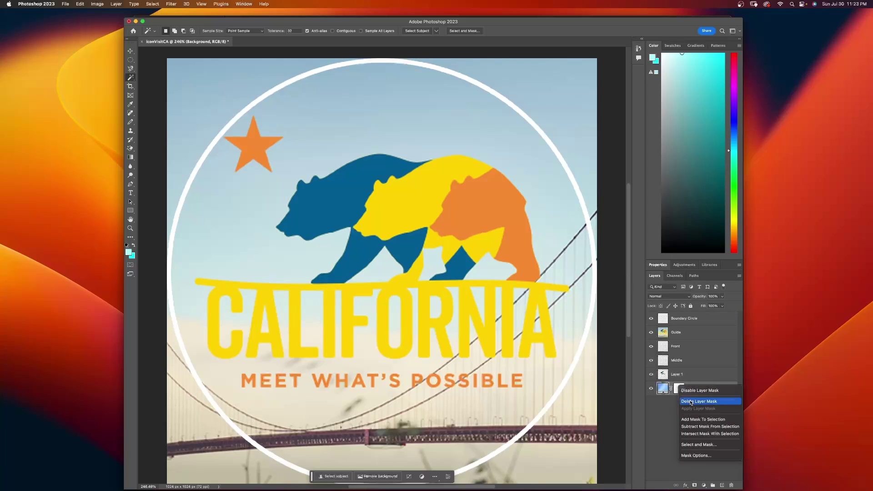
left_click(690, 402)
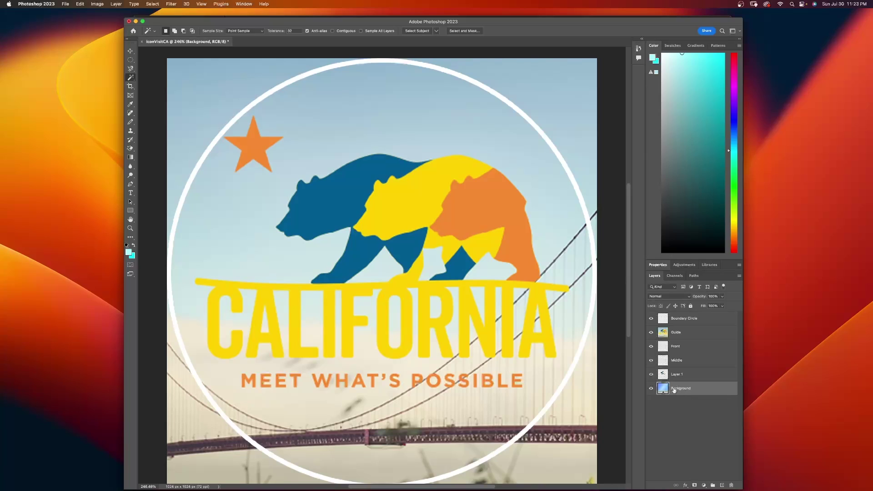
right_click(674, 389)
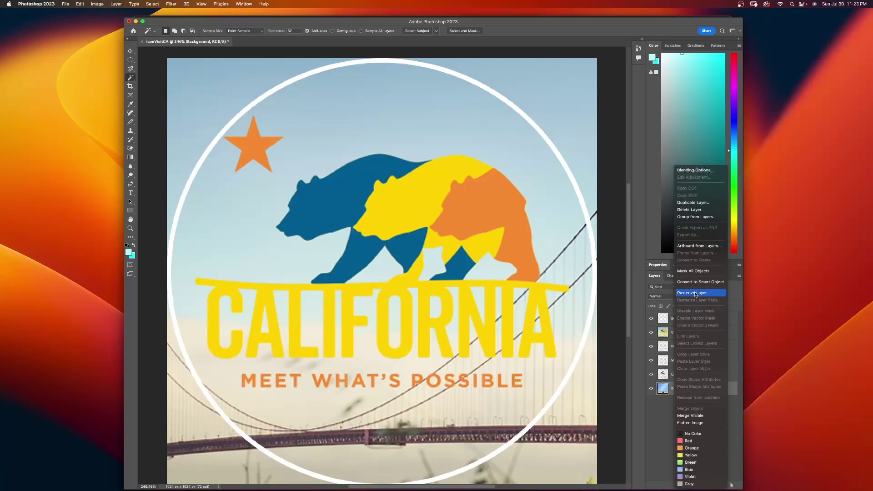
key("Escape")
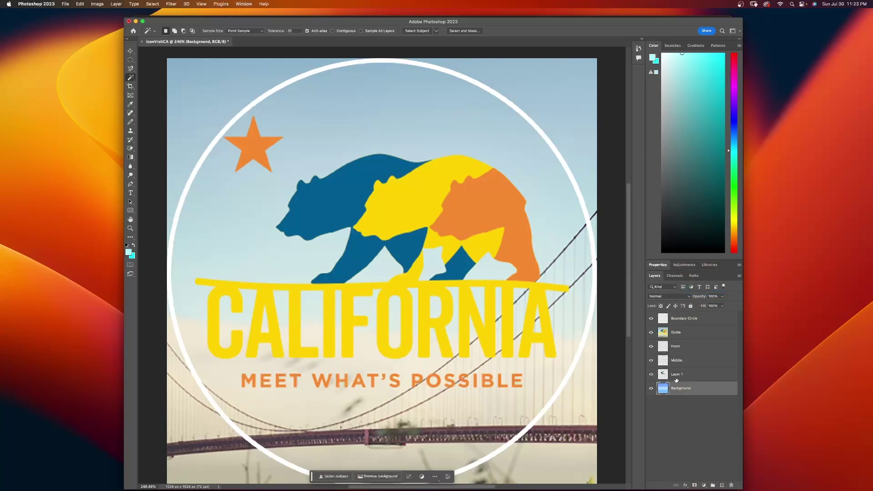
Step: Merge the pasted blue bear layer down into Background, and hide the Guide and Boundary Circle layers
right_click(675, 374)
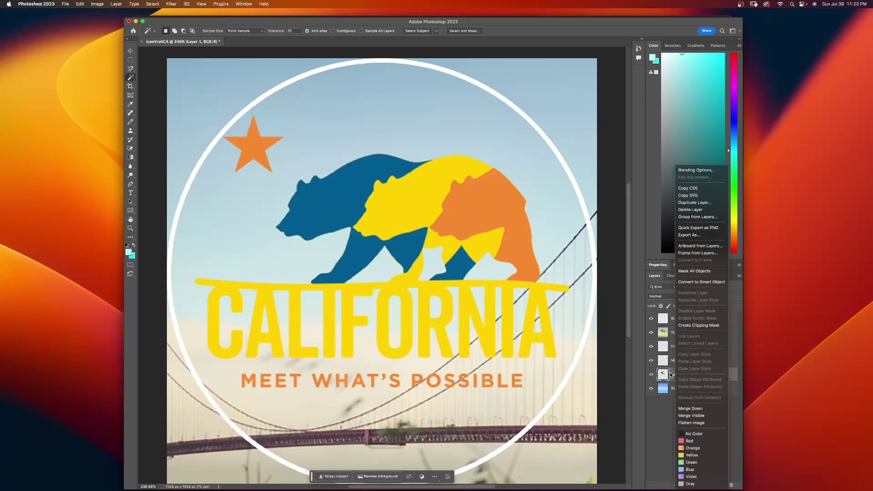
left_click(689, 408)
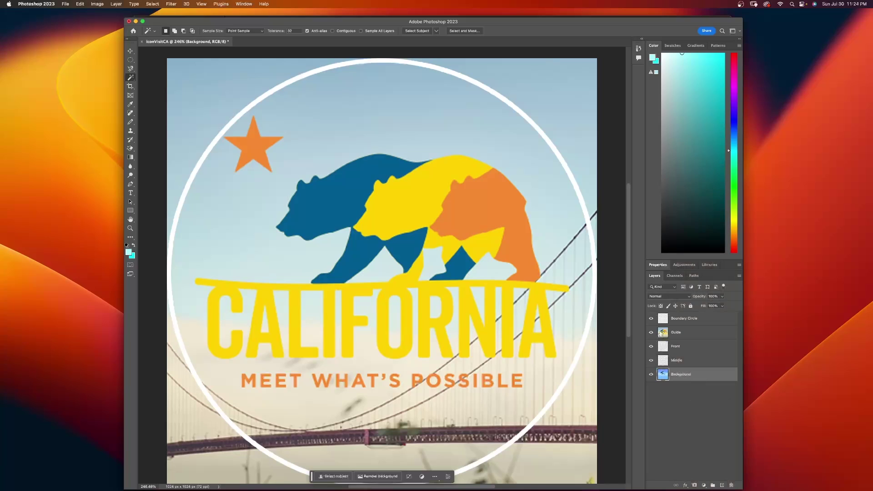
left_click(651, 332)
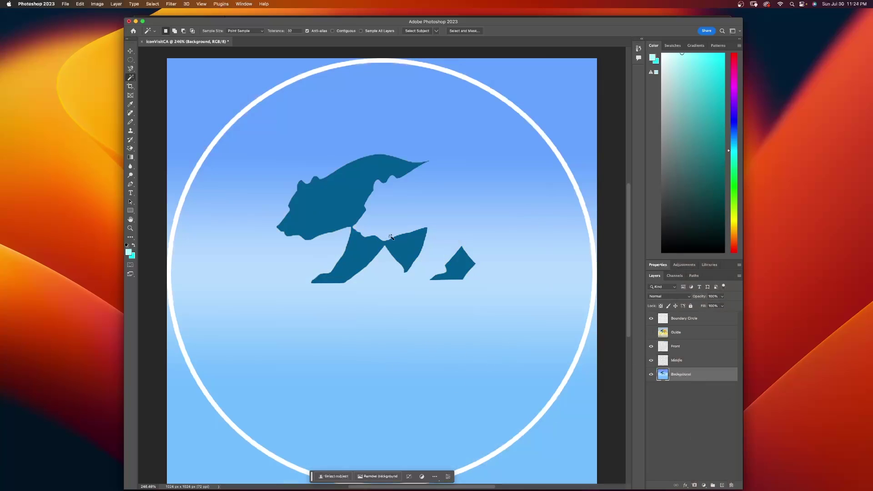
left_click(651, 318)
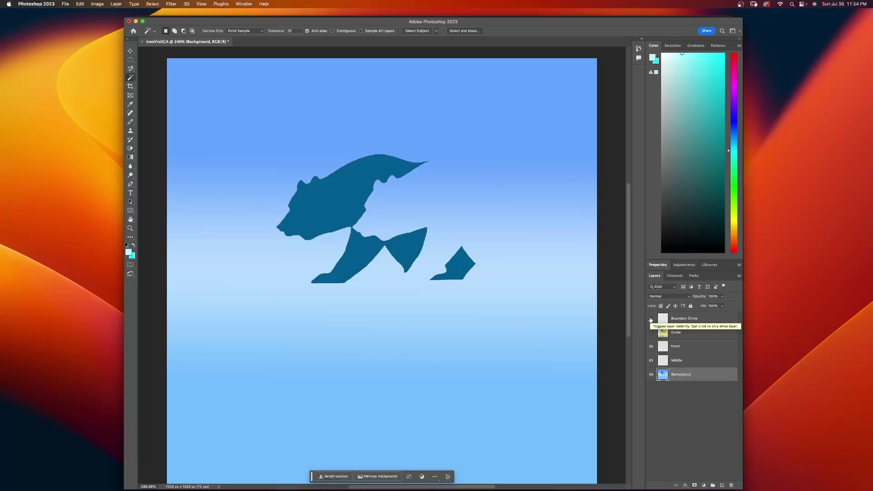
Step: Show the Guide layer and copy its yellow bear, line and CALIFORNIA lettering onto the Middle layer using the Magic Wand
left_click(650, 332)
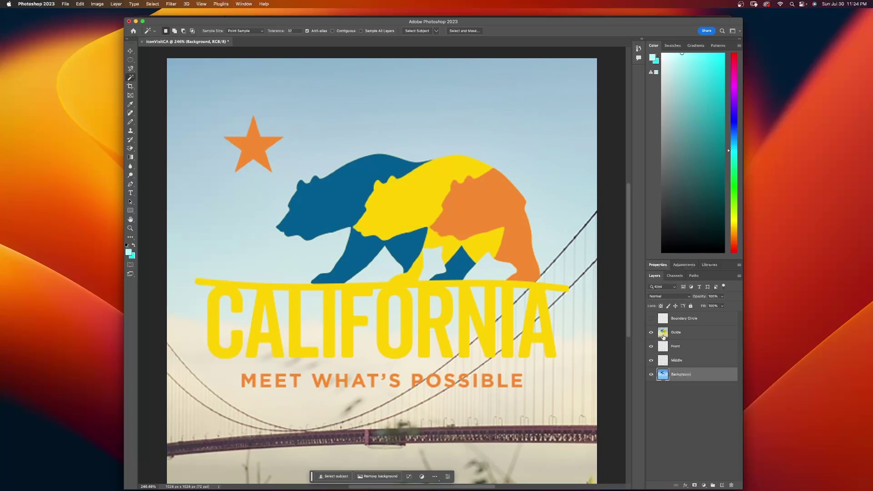
left_click(664, 334)
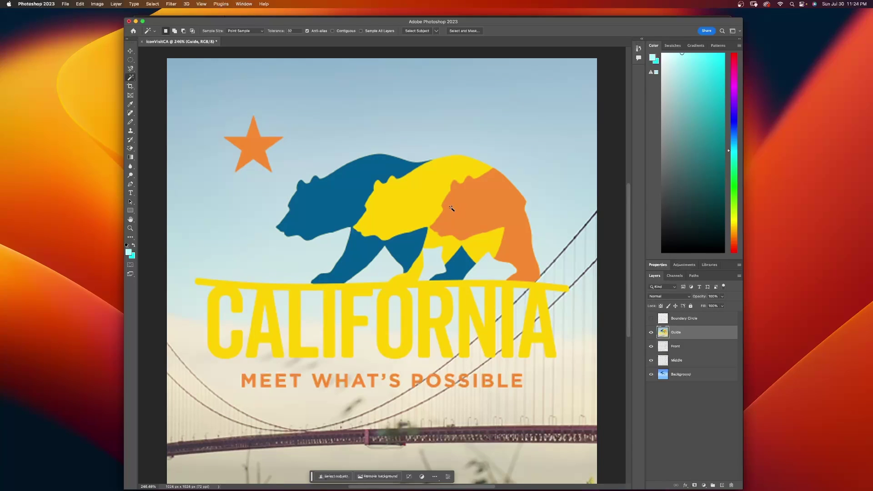
left_click(420, 202)
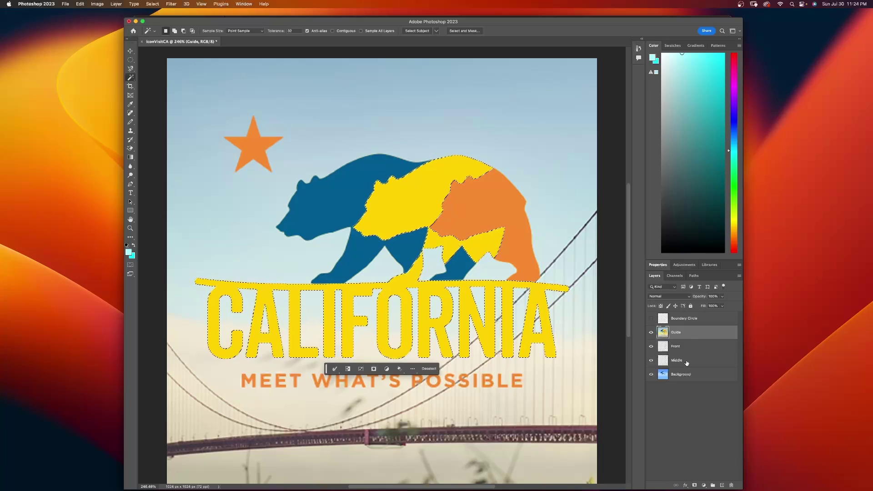
left_click(702, 363)
key("ctrl+d")
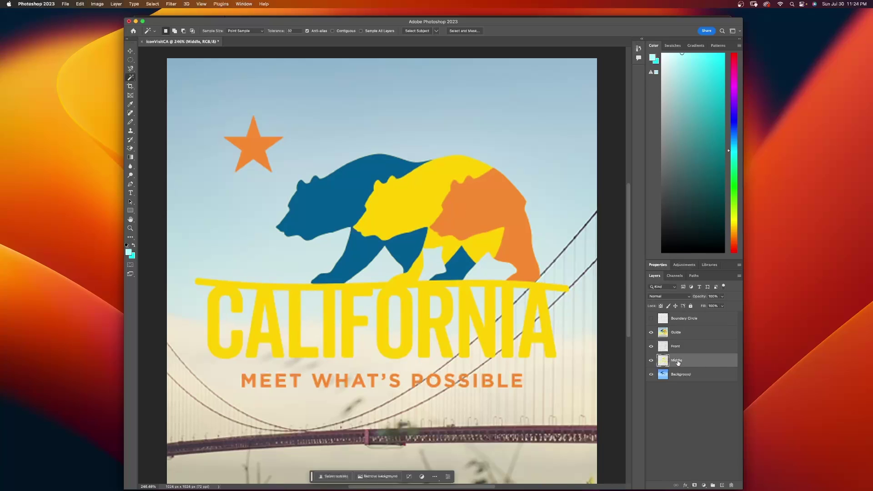
Step: Hide the Guide layer and toggle the Background layer off and on to check the Middle layer's artwork
left_click(651, 332)
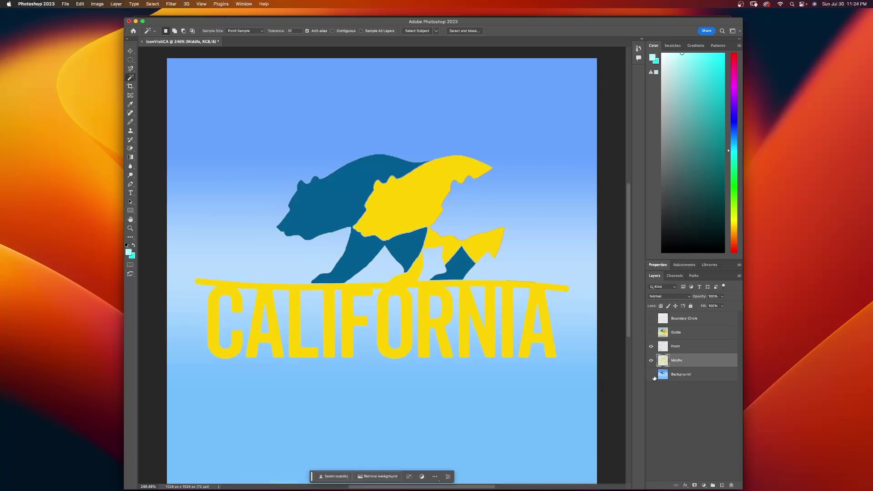
left_click(651, 375)
left_click(651, 375)
Step: Show the Guide layer again and select all its orange areas with the Magic Wand
left_click(651, 332)
left_click(695, 333)
left_click(489, 206)
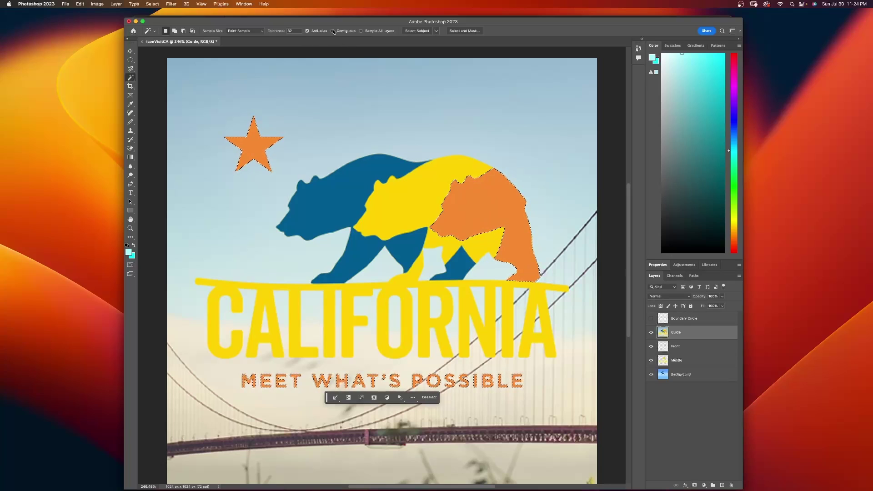
Step: Try selecting the star and the orange bear separately with Contiguous on, and reselect all orange areas with it off
left_click(333, 31)
key("super+d")
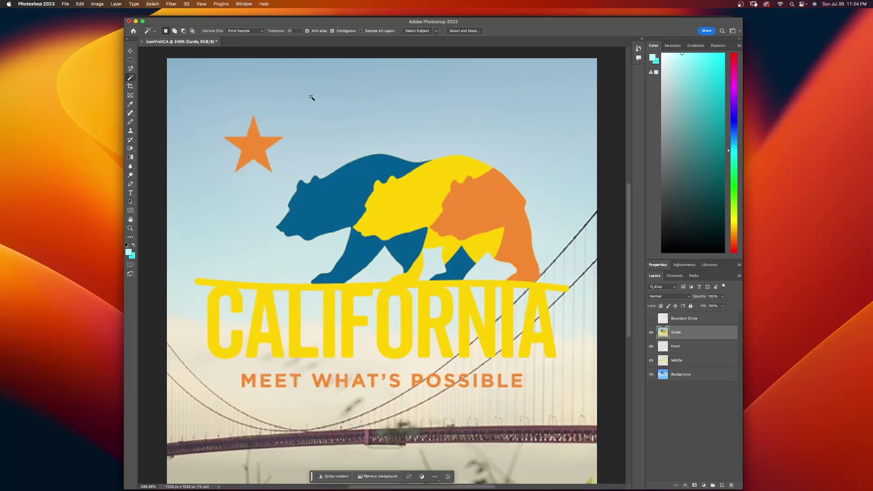
left_click(250, 150)
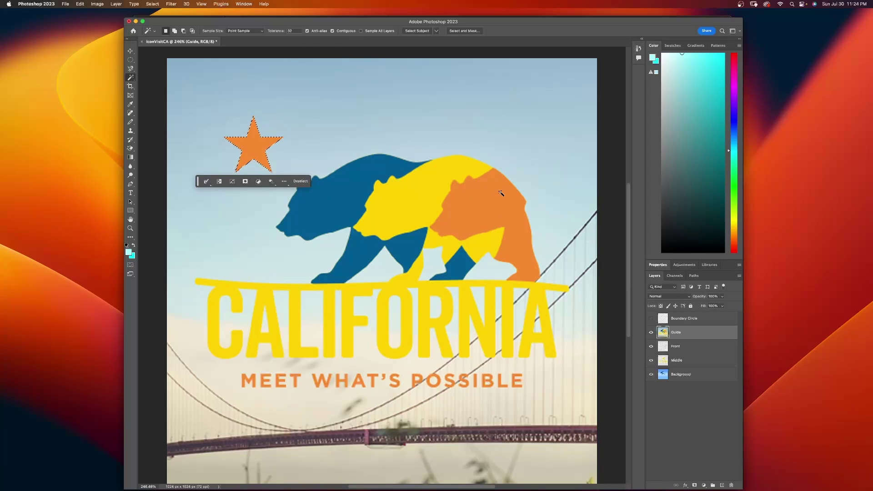
left_click(519, 224)
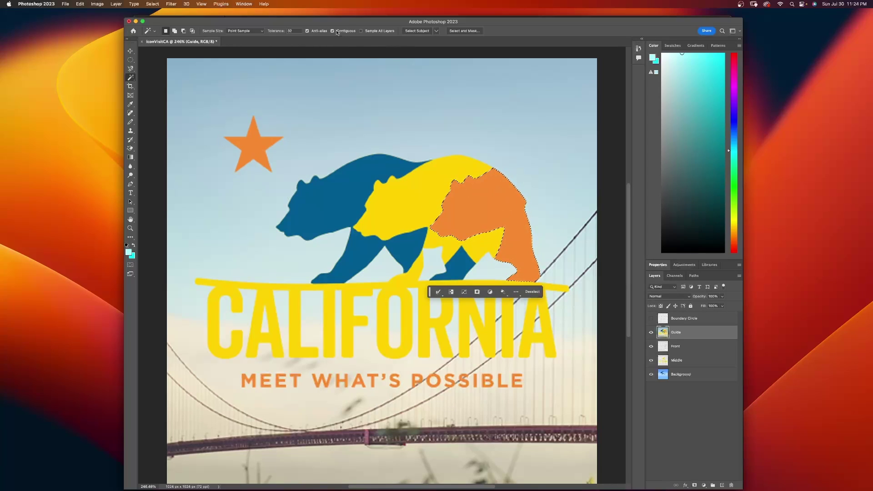
left_click(333, 31)
left_click(257, 142, "shift")
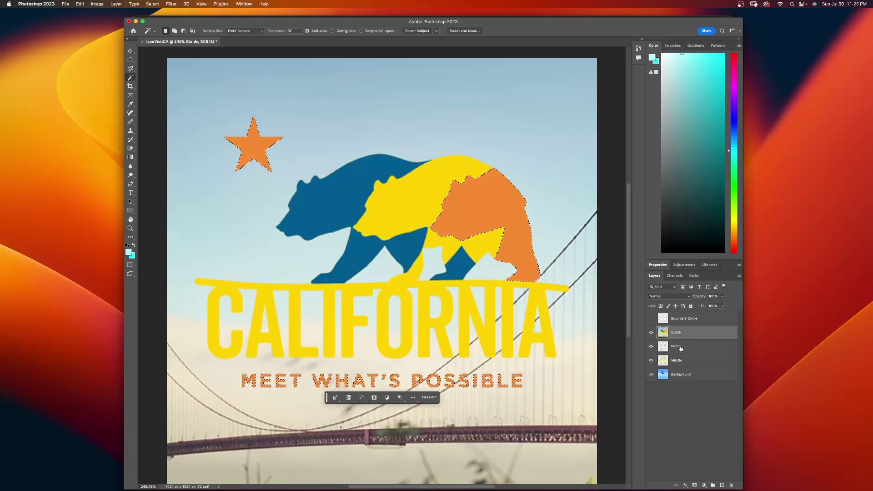
Step: Place the selected orange artwork on the Front layer, deselect, hide the Guide layer and show the Boundary Circle layer
left_click(680, 348)
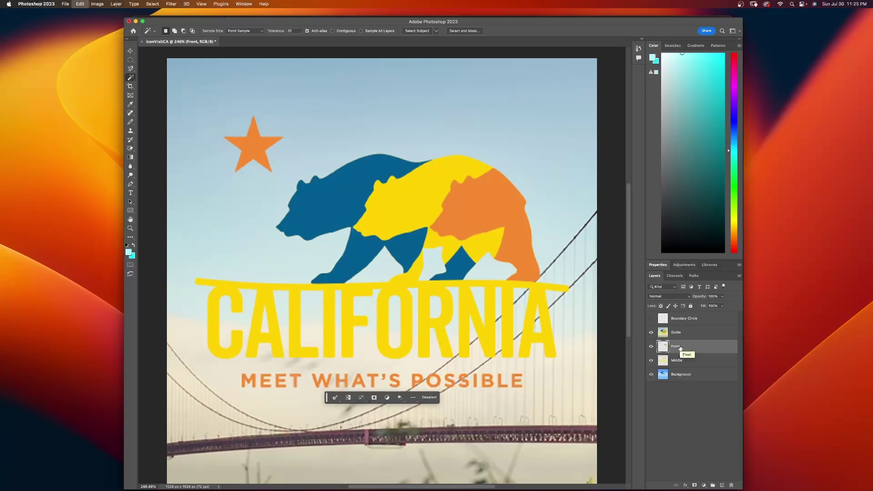
key("super+d")
left_click(651, 332)
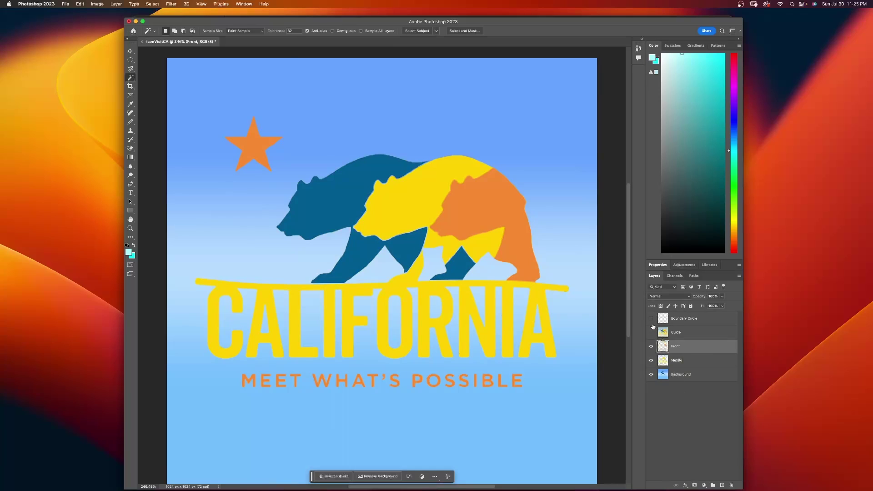
left_click(651, 318)
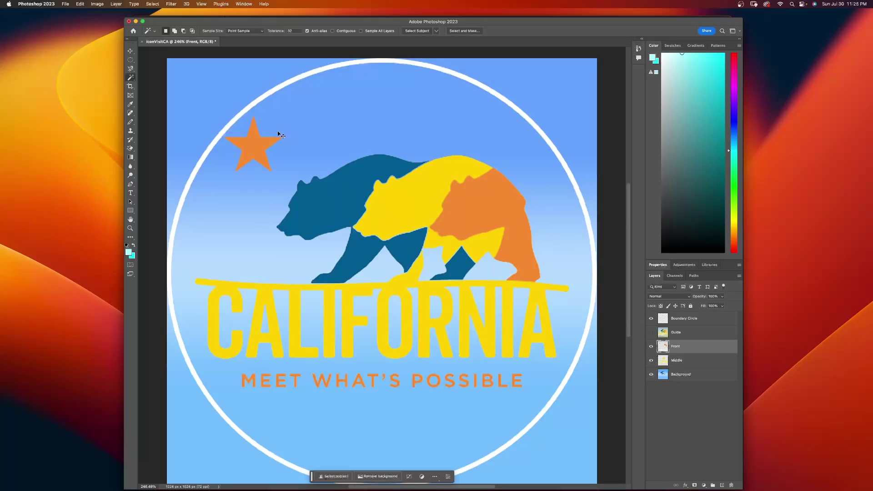
Step: Save the document as iconVisitCAPhotoshopVersion.psd in the iCons folder with Maximize Compatibility enabled
key("super+shift+s")
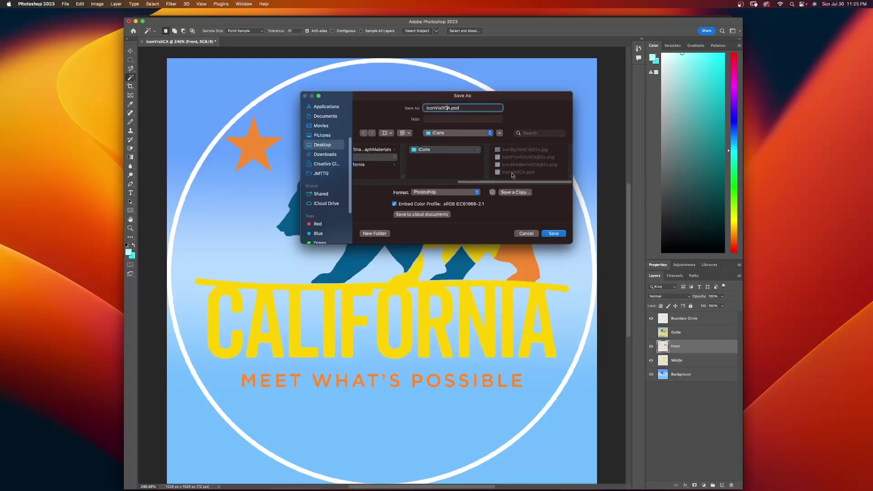
type("PhotoshopVersion")
key("Return")
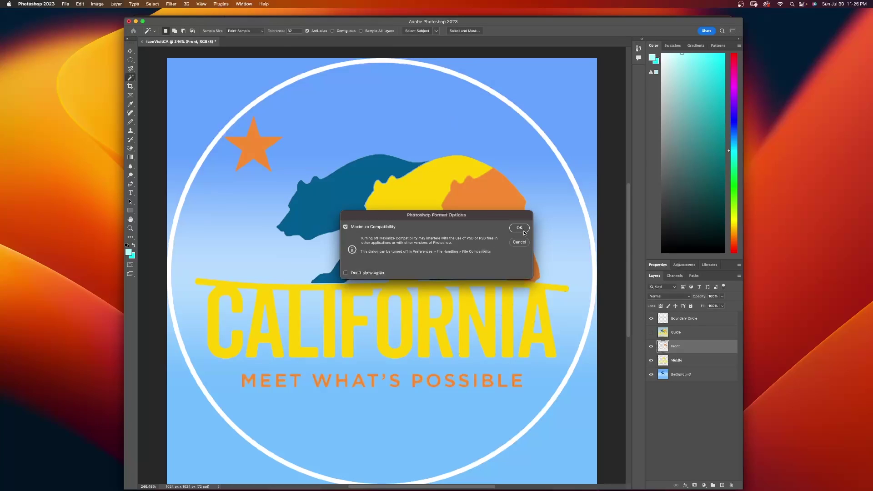
left_click(523, 231)
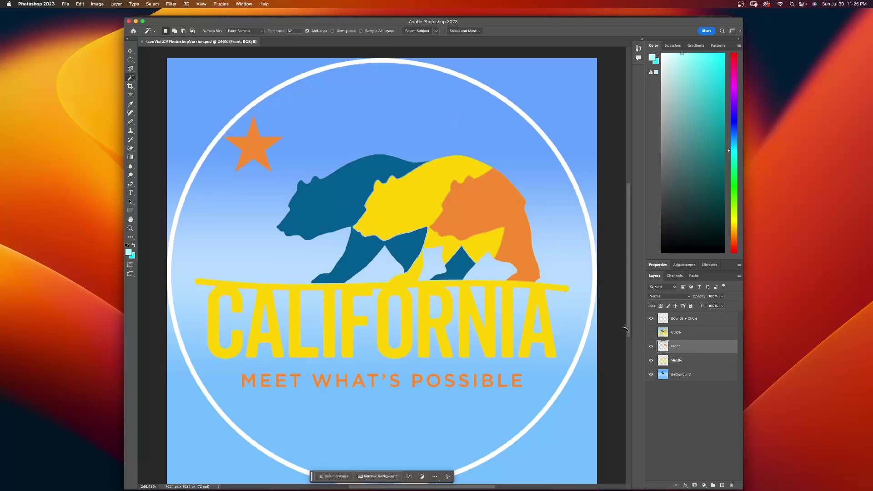
Step: Hide the Boundary Circle, Front and Middle layers, leaving only the Background layer visible
left_click(651, 318)
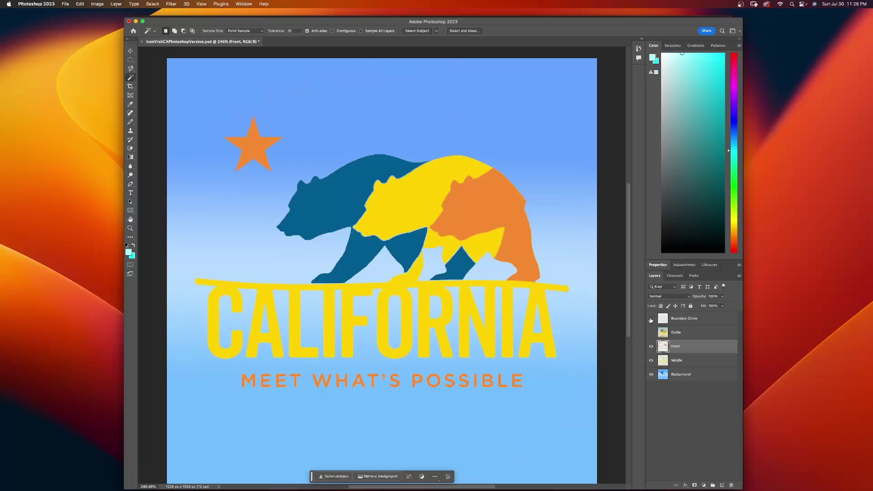
left_click(650, 346)
left_click(650, 360)
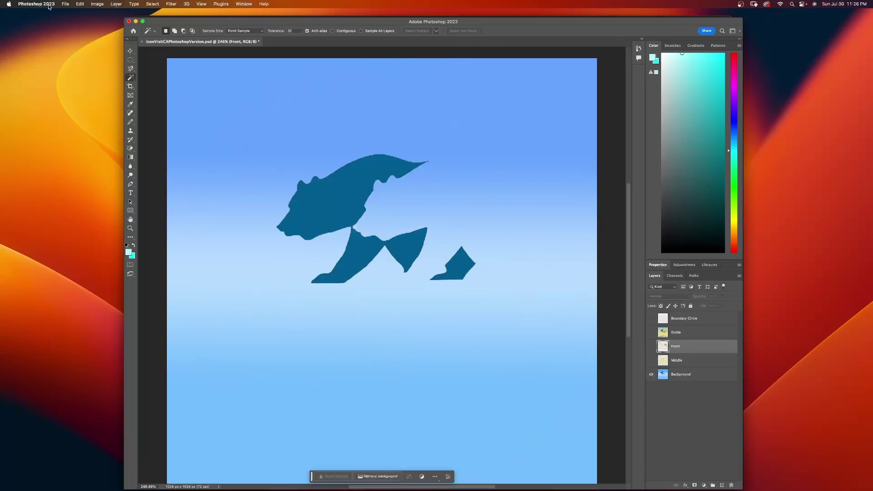
left_click(65, 3)
mouse_move(87, 114)
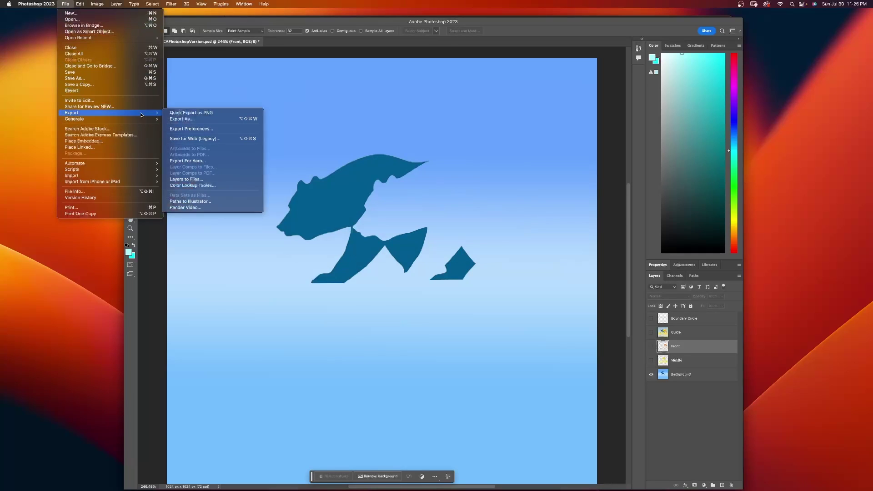
left_click(184, 140)
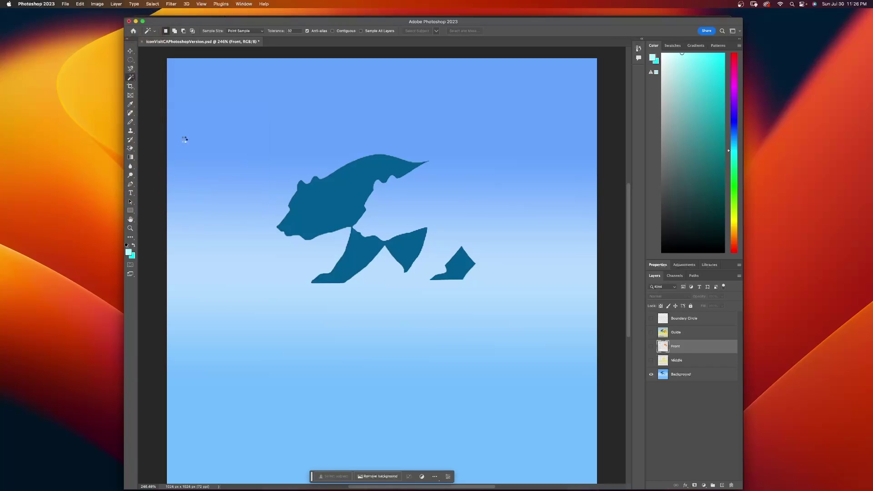
left_click(564, 110)
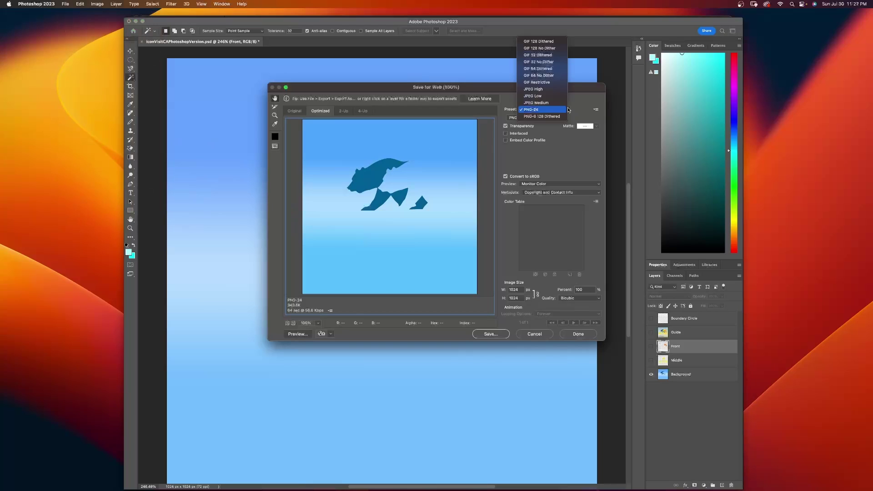
left_click(552, 90)
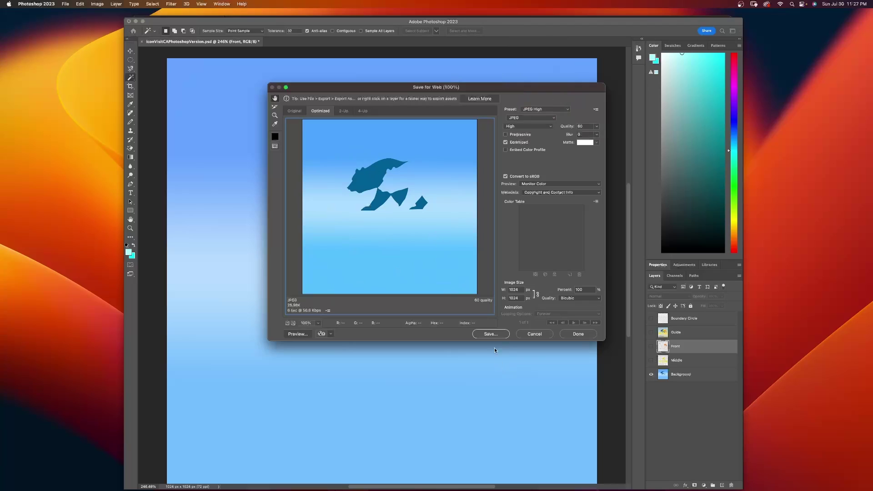
left_click(490, 334)
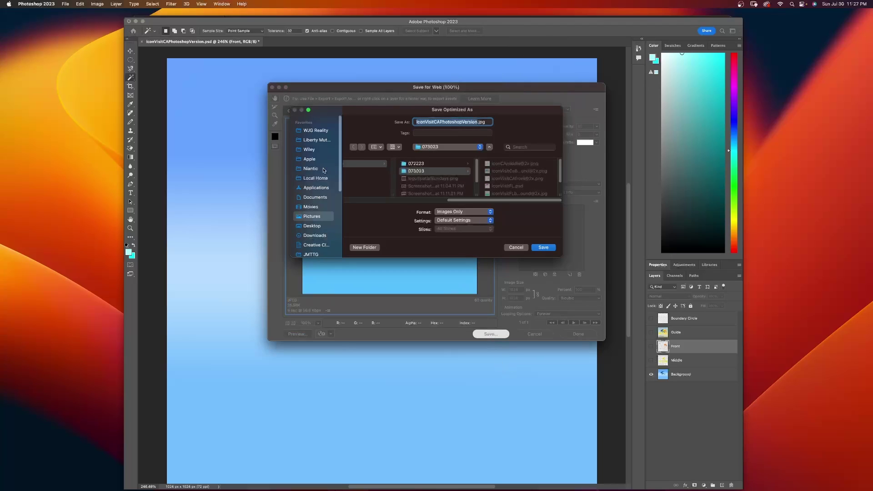
left_click(314, 226)
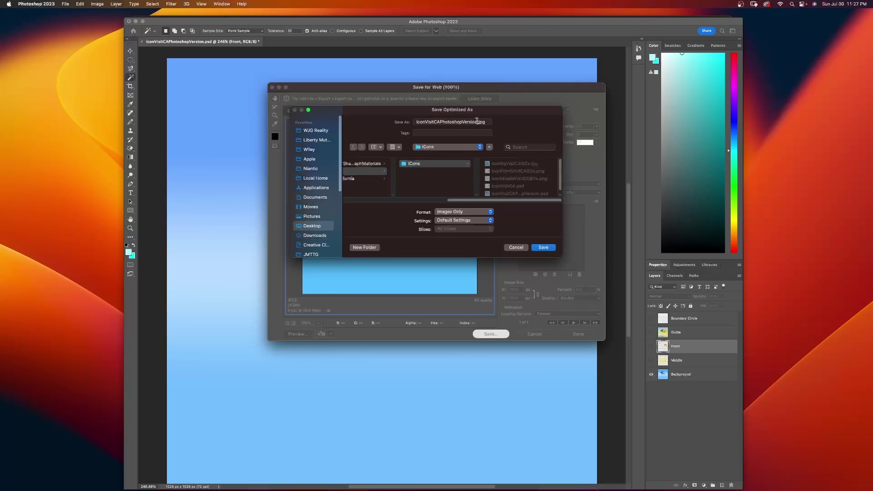
key("Return")
Step: Show only the Middle layer and quick-export it as a PNG named iconVisitCAPhotoshopVersionMiddle@2x in the iCons folder
left_click(651, 375)
left_click(650, 360)
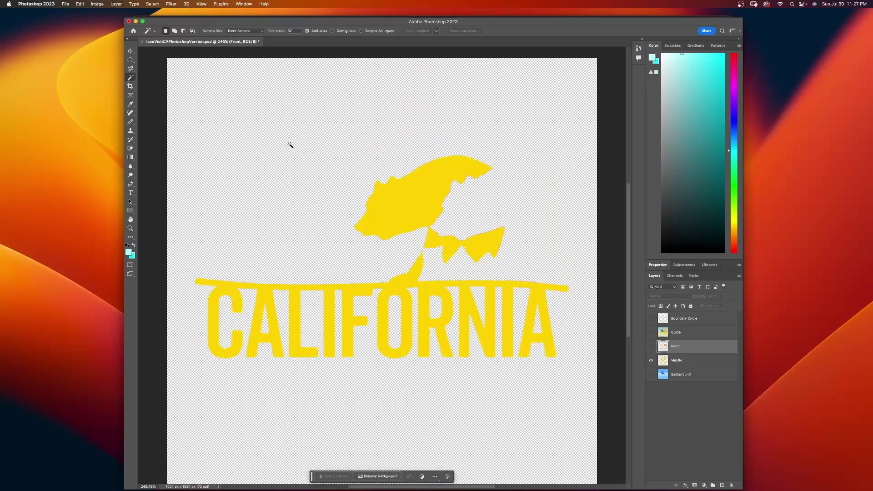
left_click(66, 5)
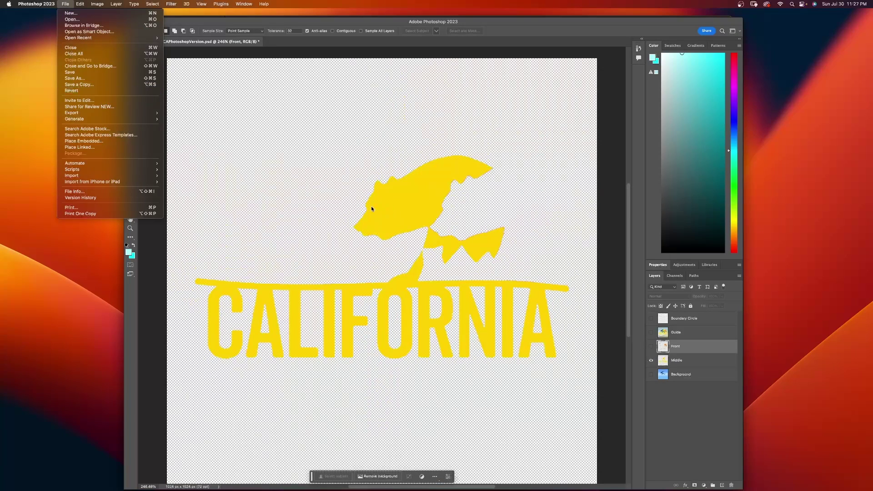
mouse_move(144, 114)
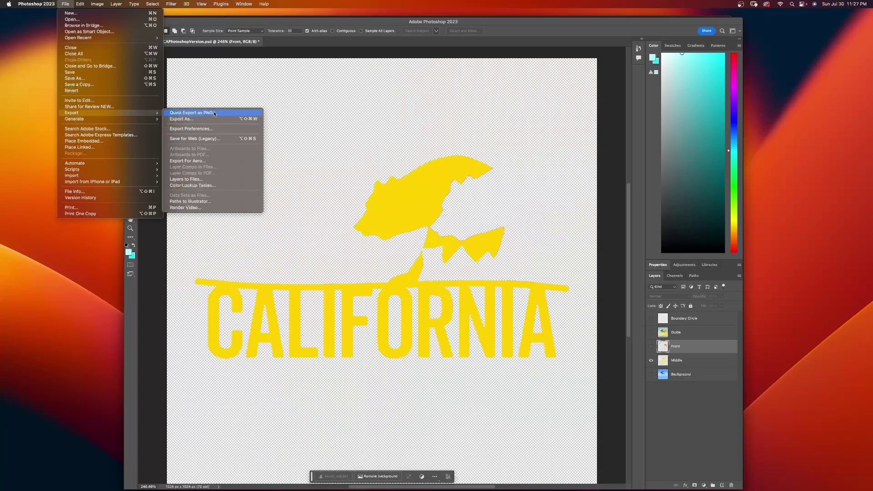
left_click(215, 113)
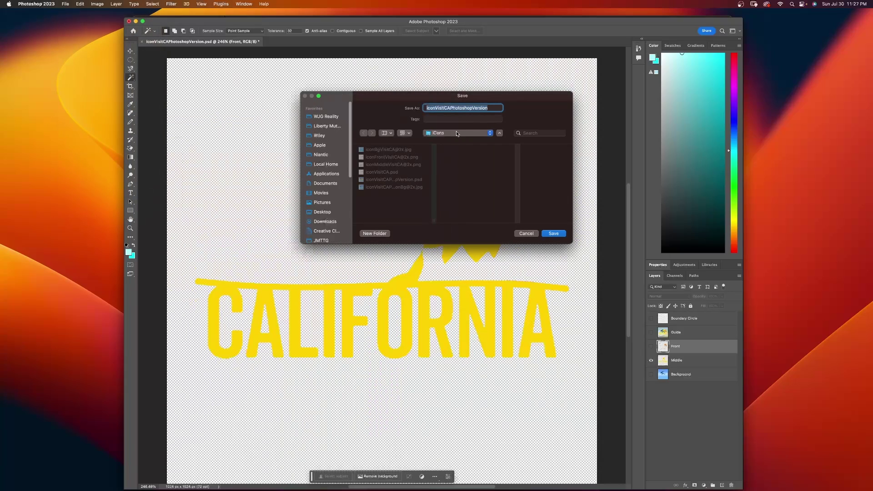
left_click(493, 110)
type("Middle@2x")
key("Return")
Step: Show only the Front layer and use Export As to save it as a transparent PNG named iconVisitCAPhotoshopVersionFront@2x
left_click(651, 360)
left_click(651, 346)
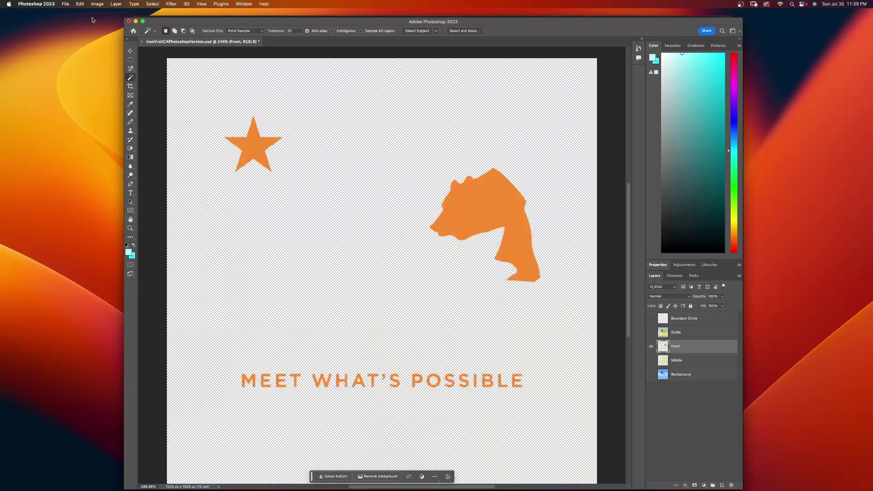
left_click(66, 4)
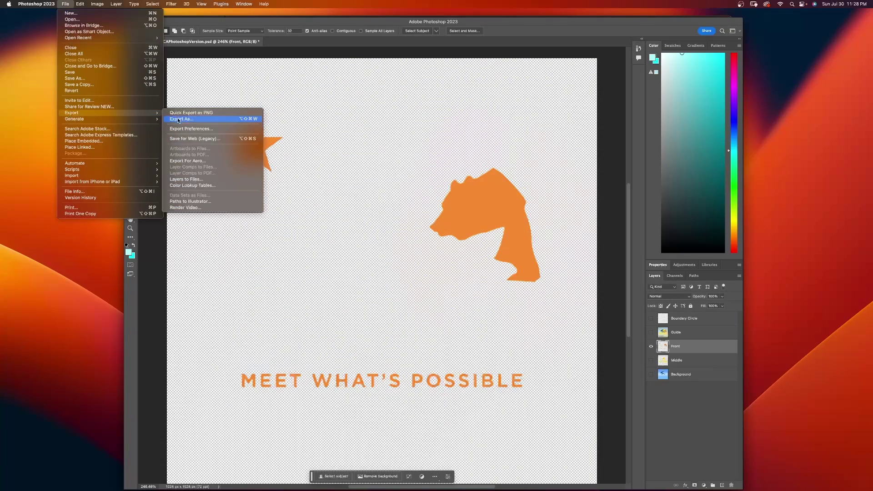
left_click(178, 119)
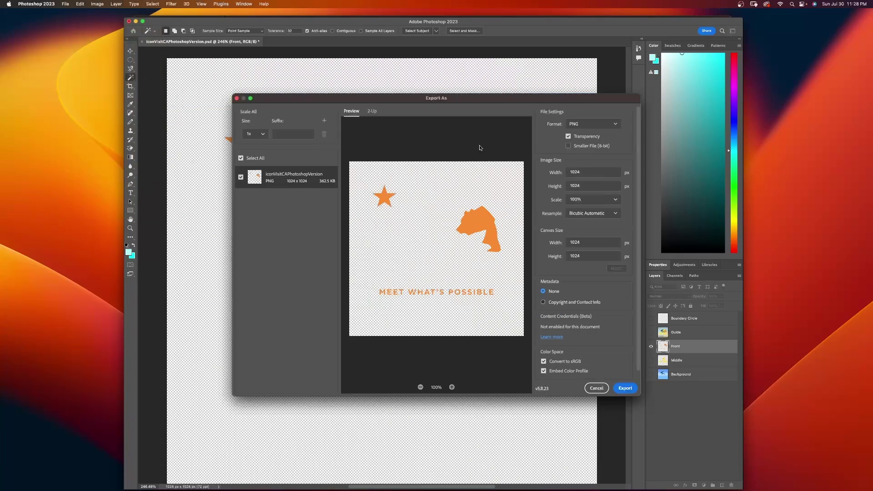
left_click_drag(418, 100, 374, 84)
left_click(577, 110)
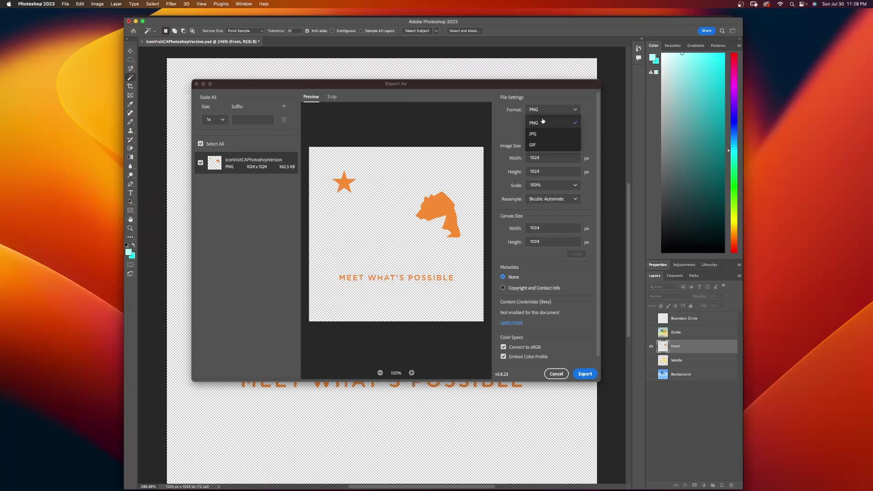
left_click(536, 123)
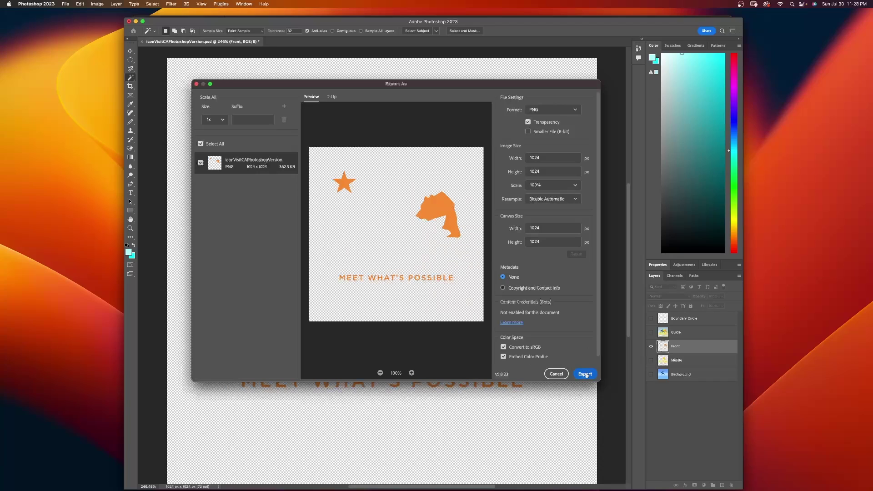
left_click(584, 374)
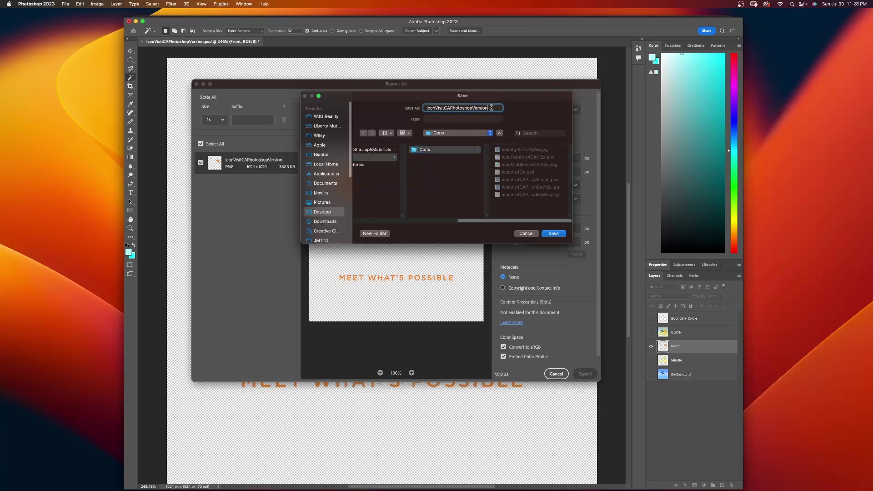
type("Front@2x")
key("Return")
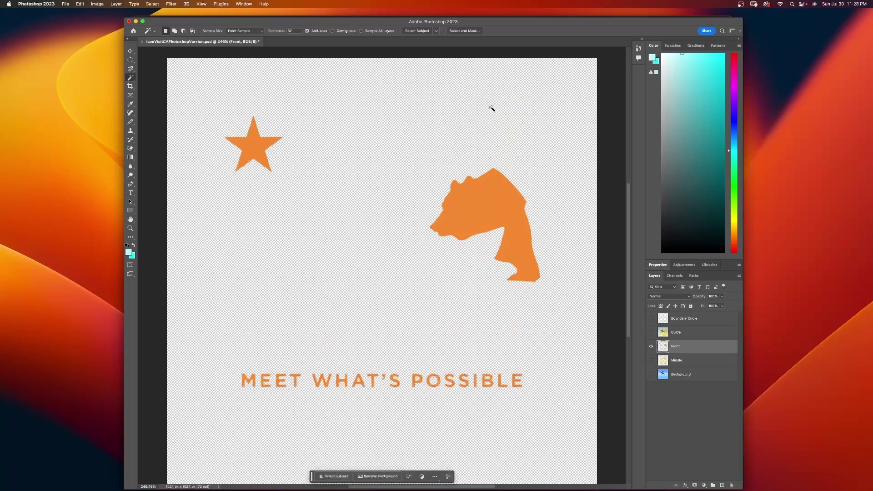
Step: Switch to Finder and review the original icon image files and the Photoshop-version exports in the iCons folder
key("super+Tab")
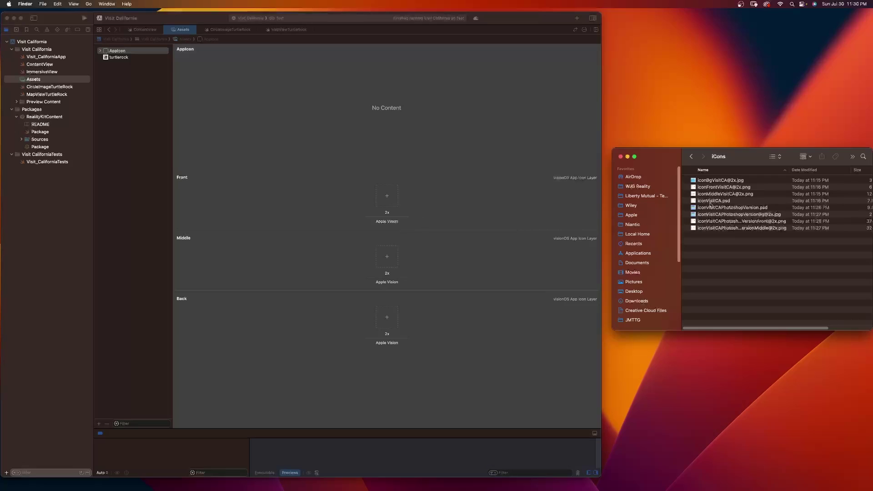
left_click(706, 181)
left_click(721, 195, "shift")
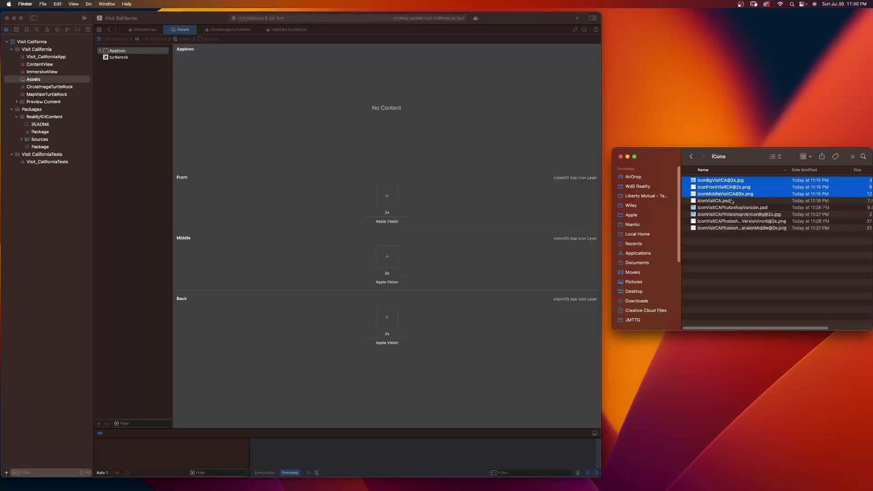
left_click(730, 214)
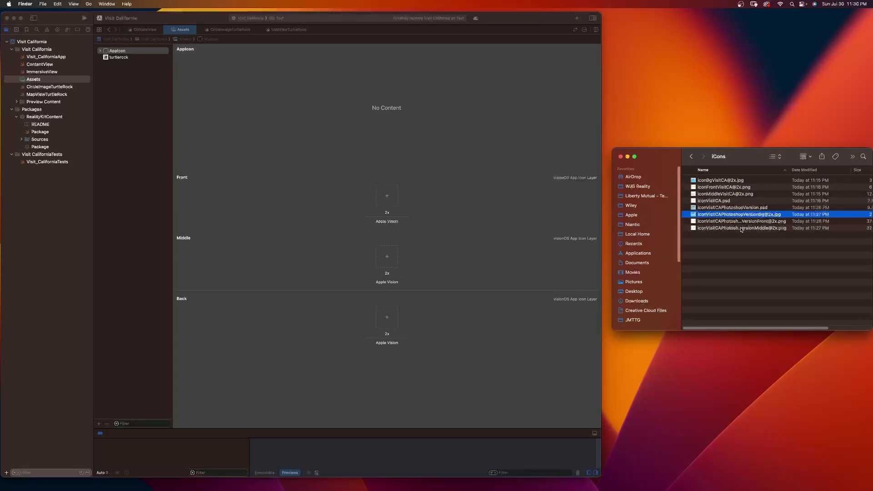
left_click(741, 228, "shift")
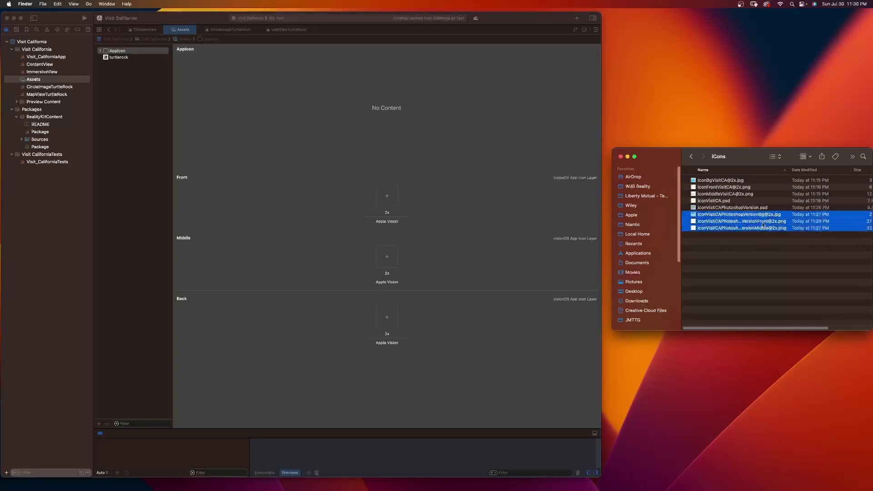
left_click(716, 181)
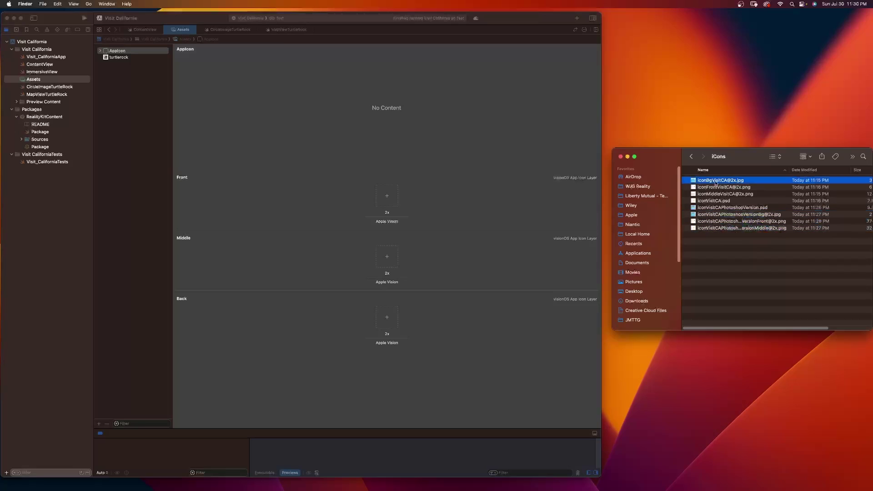
left_click_drag(704, 184, 394, 323)
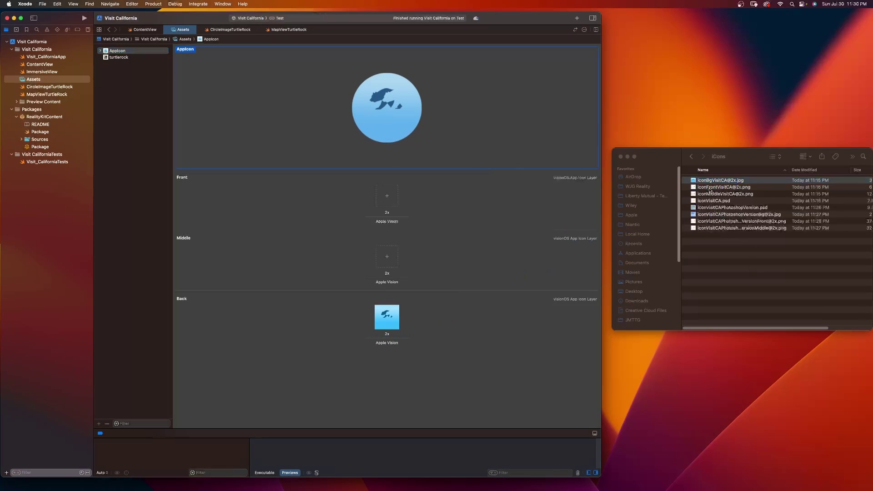
left_click_drag(713, 189, 396, 204)
left_click_drag(465, 247, 387, 257)
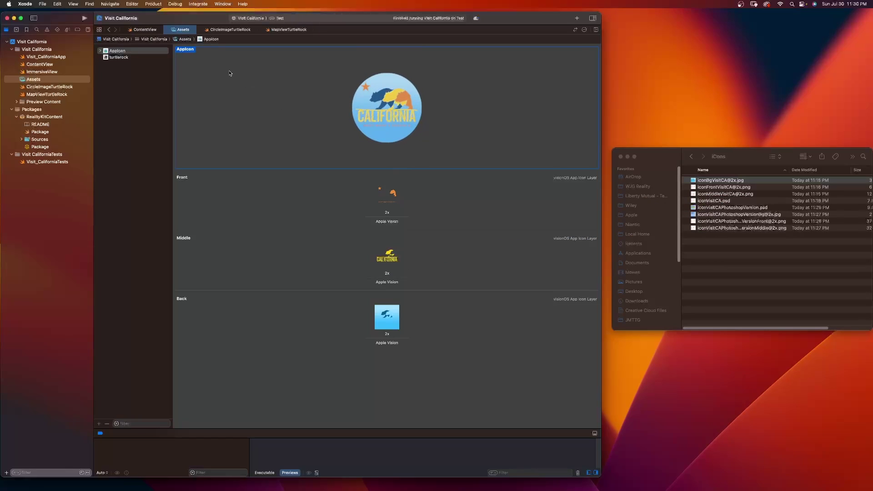
Step: Run the app in the visionOS Simulator, inspect the Visit California icon on the home view, and return to Xcode
left_click(84, 19)
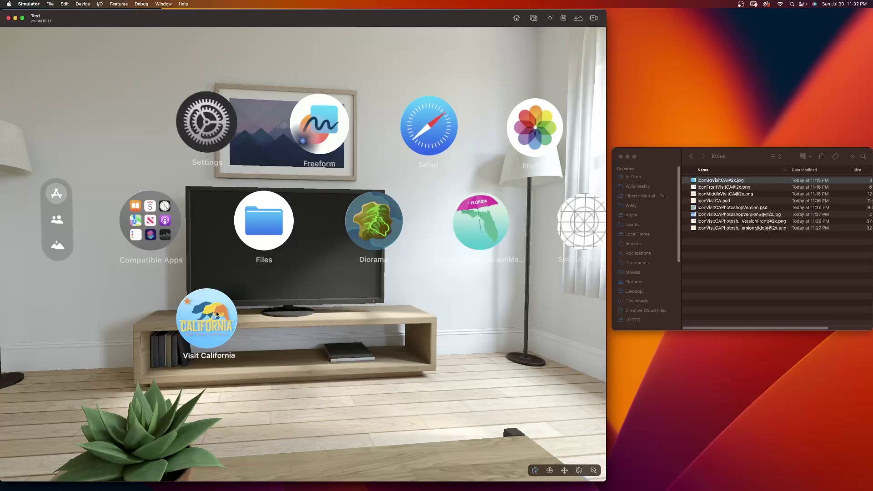
left_click(218, 320)
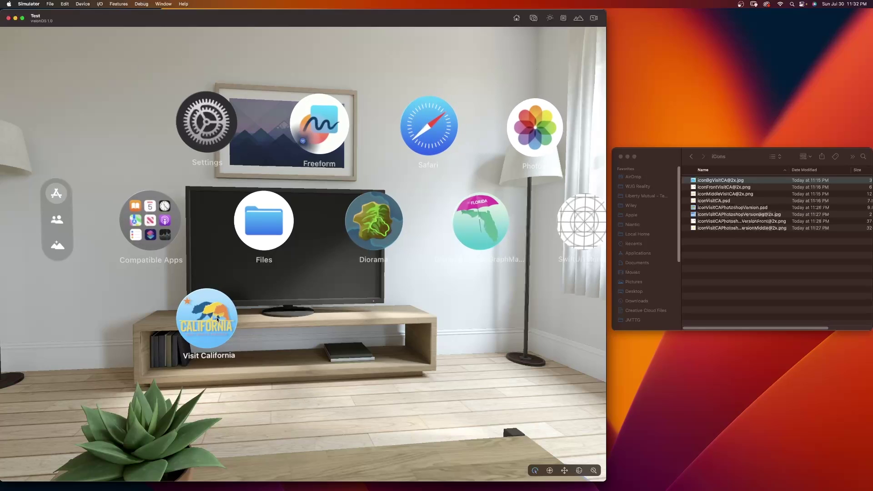
key("super+Tab")
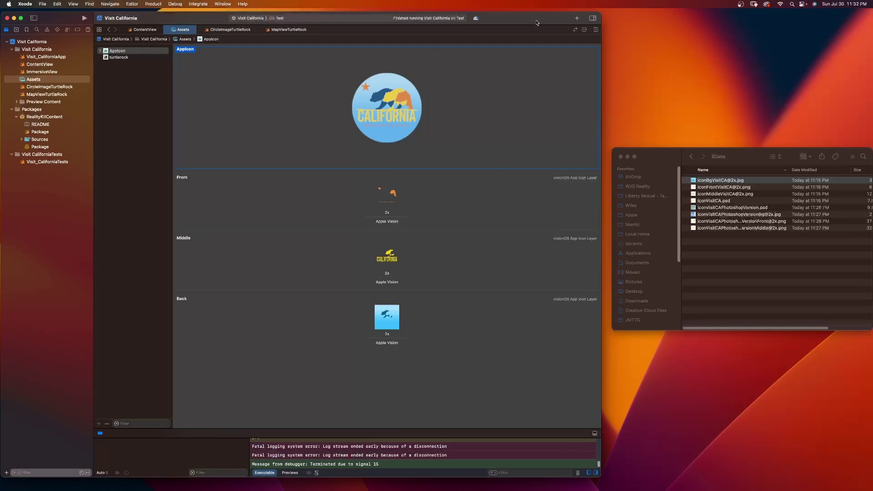
left_click(723, 218)
left_click(708, 215)
left_click_drag(699, 218, 390, 324)
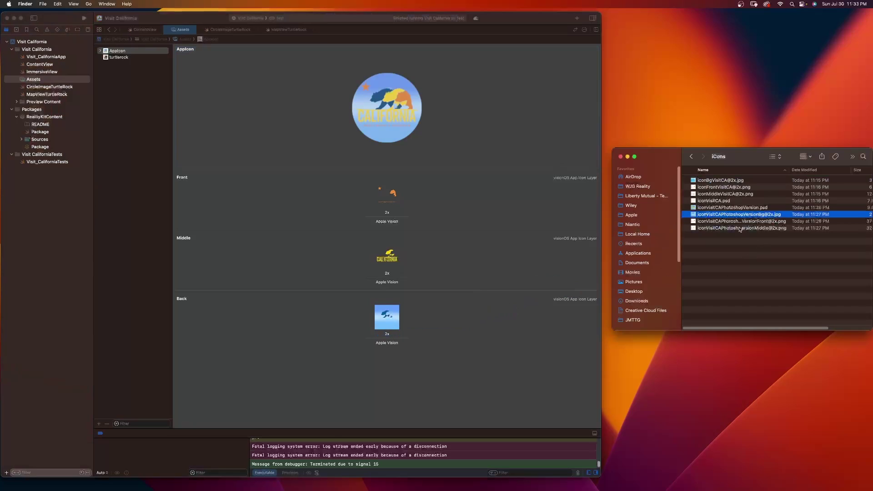
left_click_drag(723, 224, 415, 208)
left_click_drag(727, 228, 387, 258)
Step: Run the app with the Photoshop-version icon, inspect the Visit California icon up close on the Simulator's home view, and return to Xcode
left_click(103, 44)
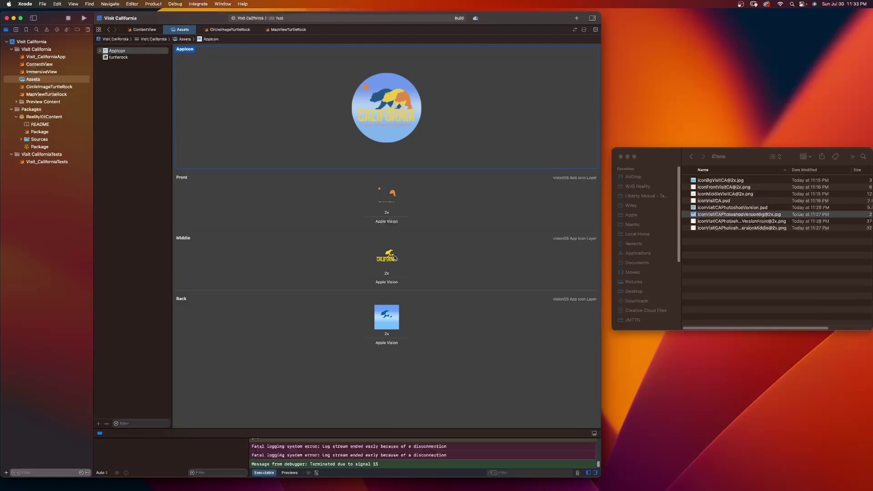
key("super+r")
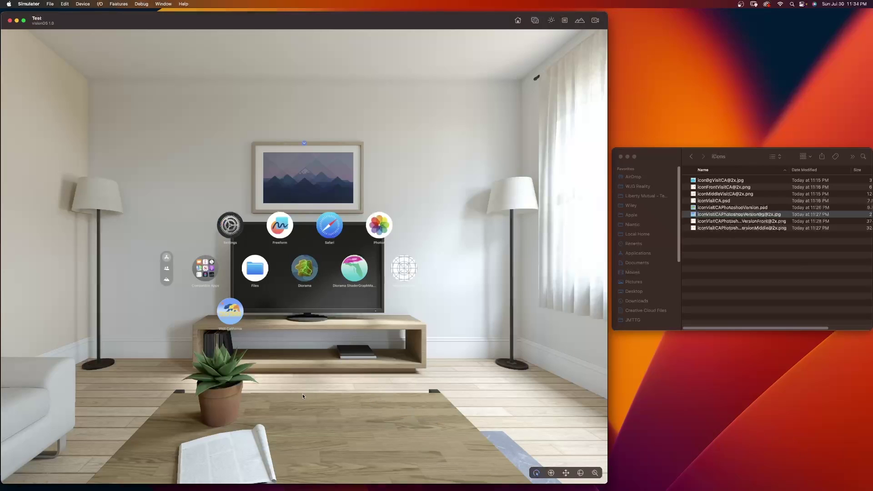
scroll(318, 363, "up", 3)
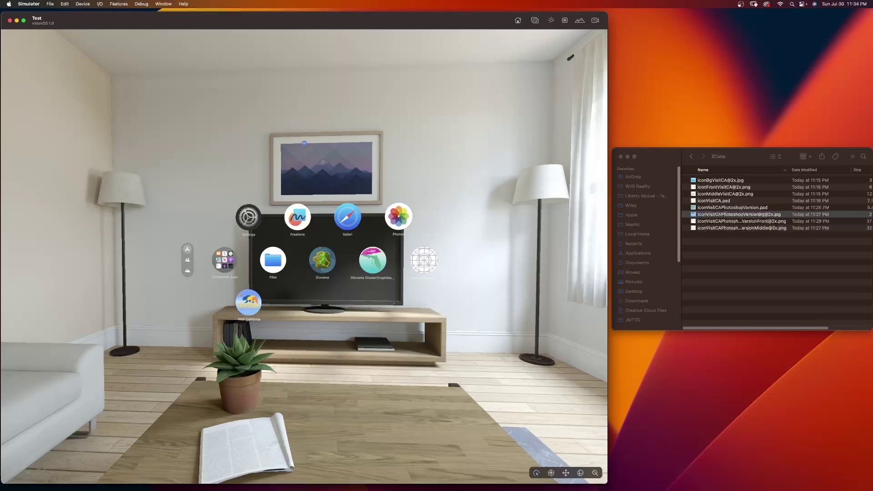
left_click_drag(241, 299, 425, 449)
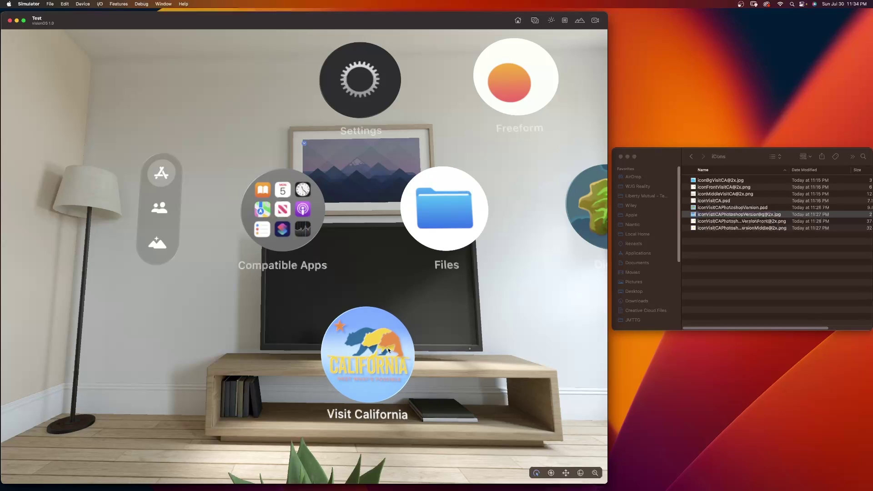
key("super+Tab")
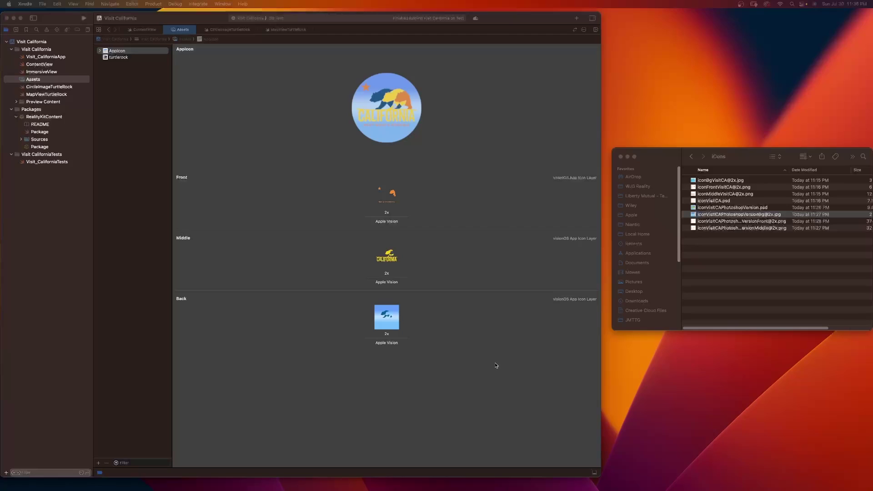
Step: Switch to Safari, go back to the visionOS learning page and open the Designing for visionOS documentation from the Design for visionOS section
key("super+Tab")
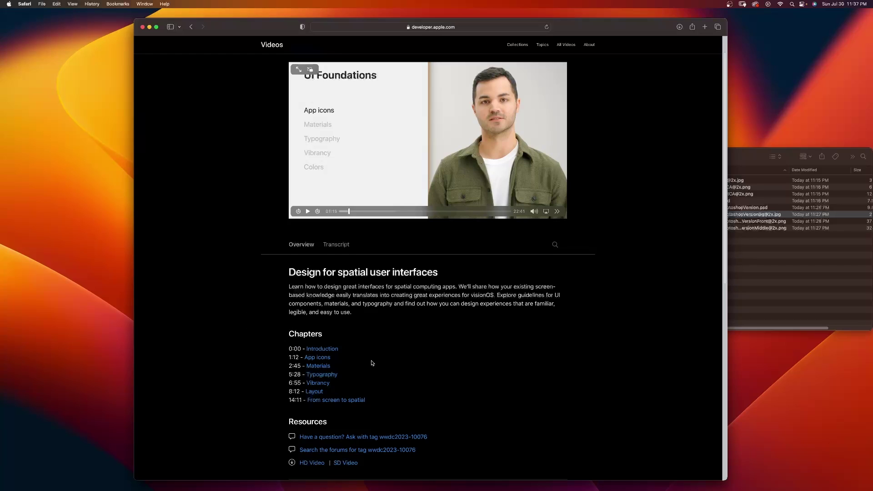
left_click(191, 26)
scroll(395, 200, "up", 4)
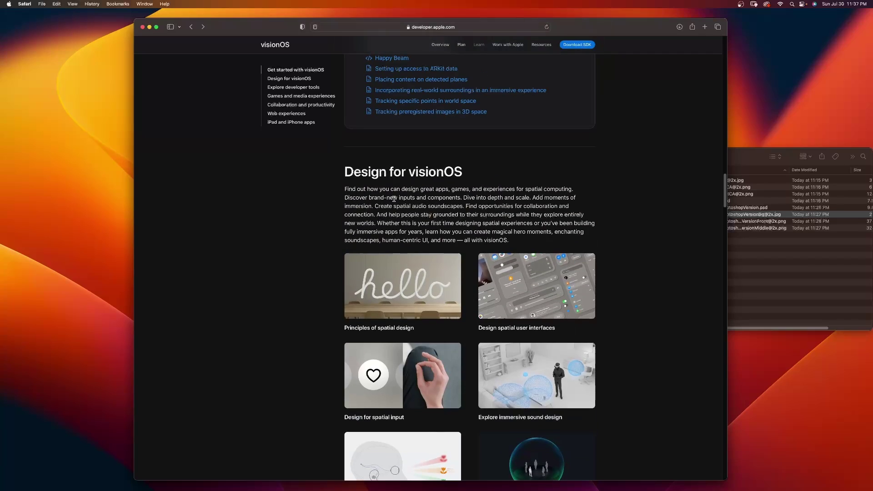
scroll(403, 224, "down", 2)
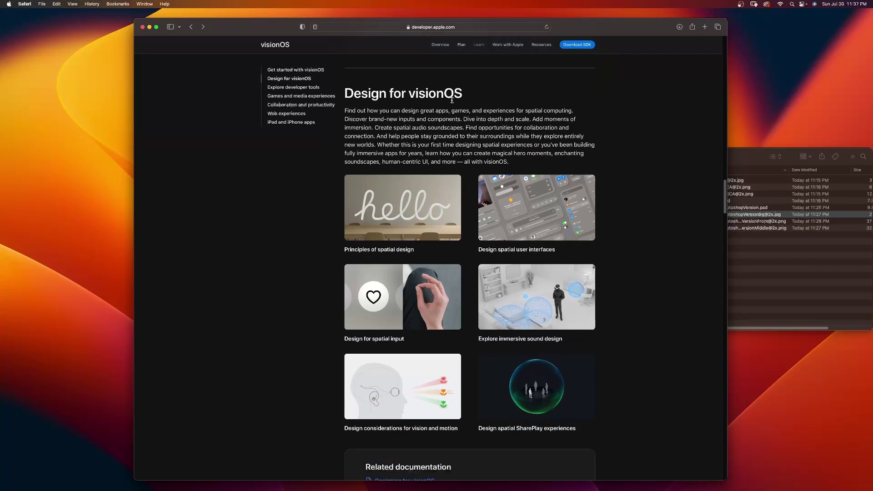
scroll(286, 212, "down", 5)
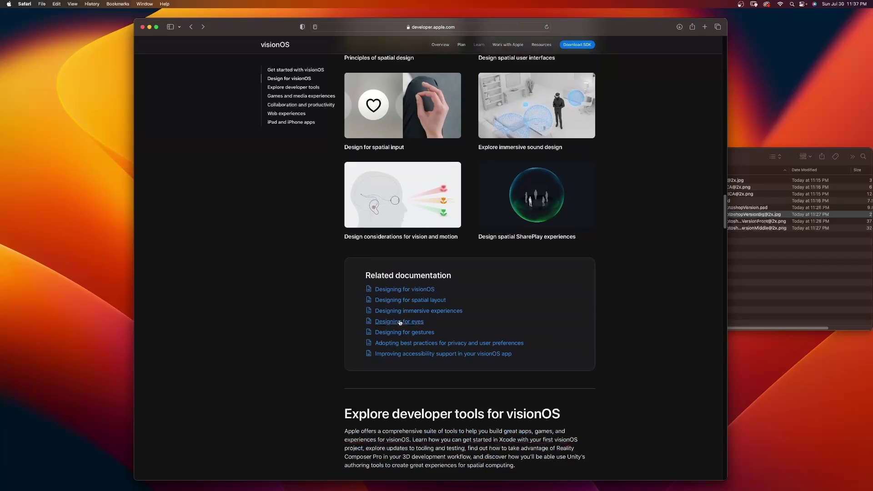
left_click(402, 291)
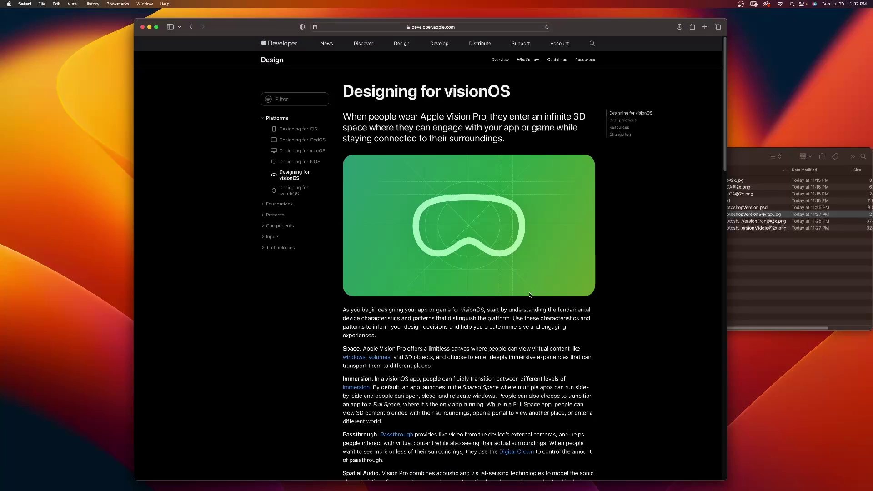
Step: Open Apple Design Resources from the Designing for visionOS page and go to its visionOS section
scroll(483, 304, "down", 5)
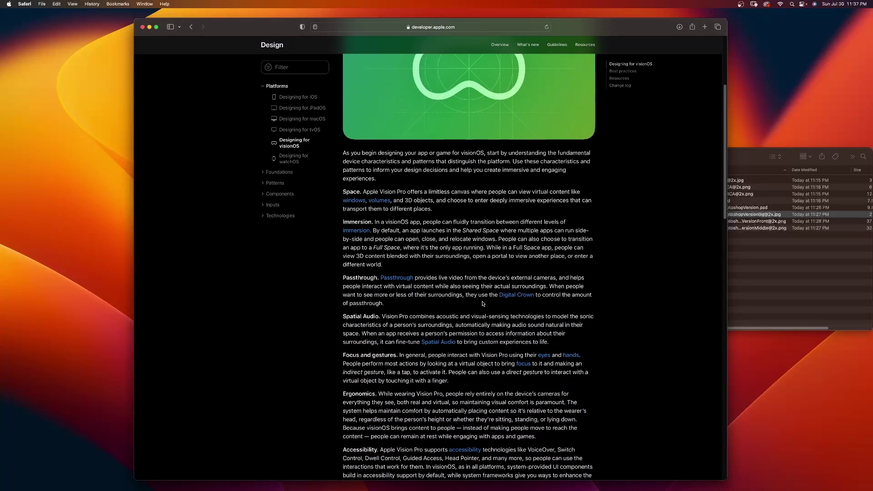
scroll(482, 304, "down", 15)
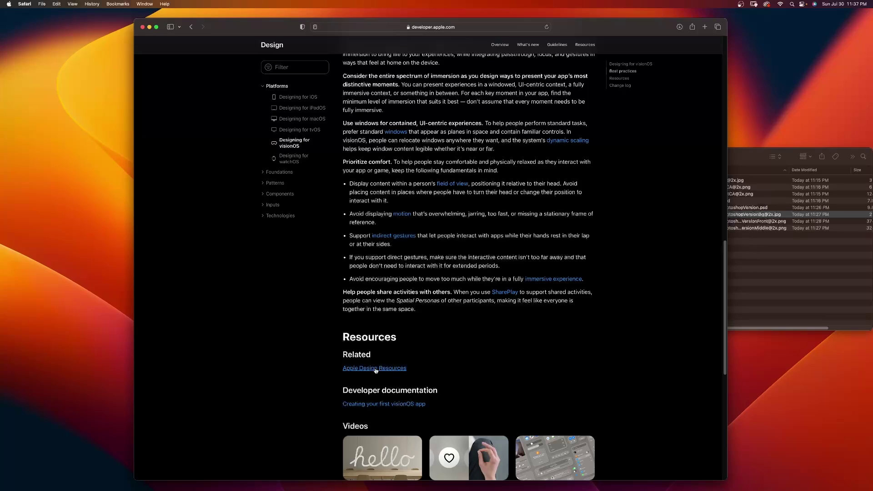
left_click(376, 369)
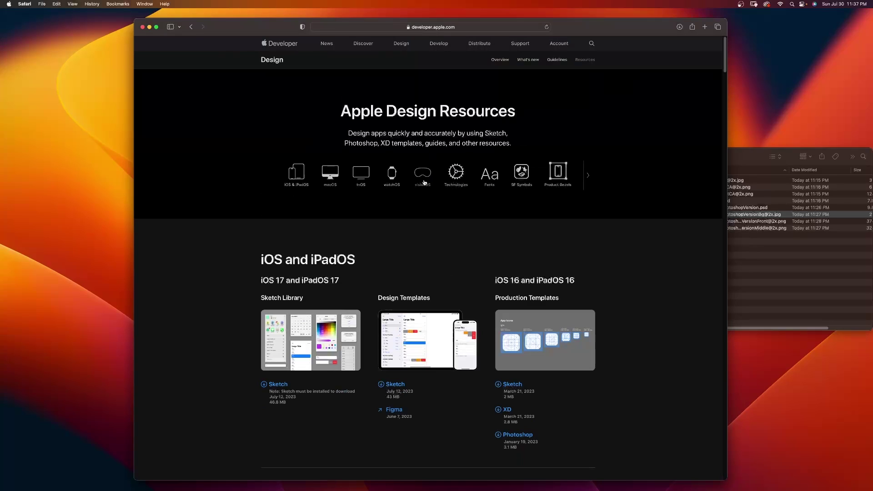
left_click(423, 182)
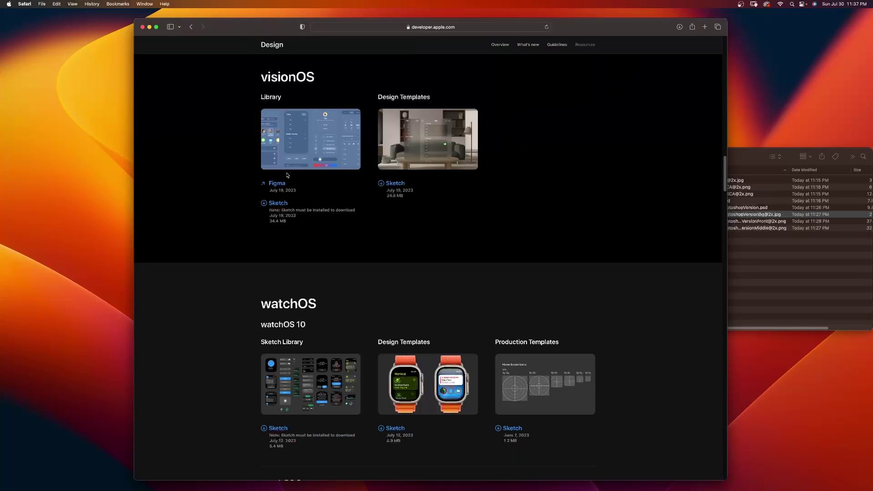